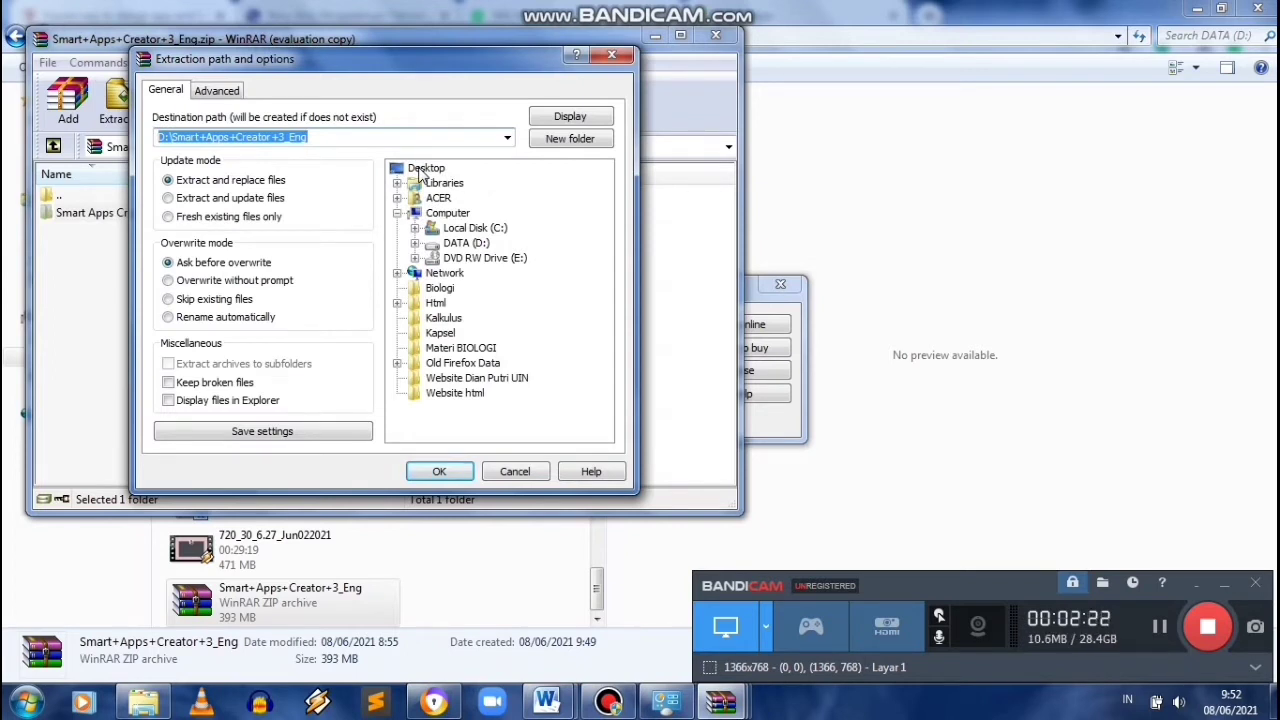
# - Extract the Smart Apps Creator archive to the DATA (D:) drive and open the extracted Smart Apps Creator 3_Eng folder
pyautogui.click(466, 243)
pyautogui.click(439, 471)
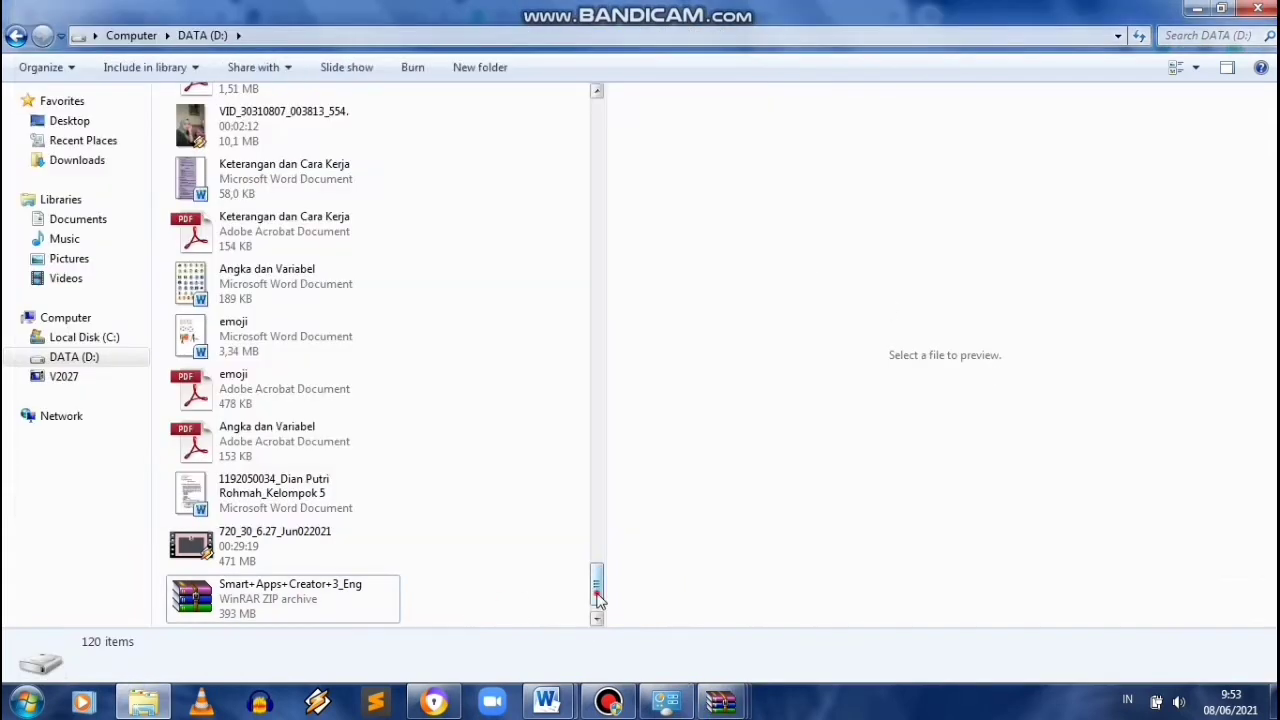
pyautogui.click(366, 606)
pyautogui.doubleClick(366, 606)
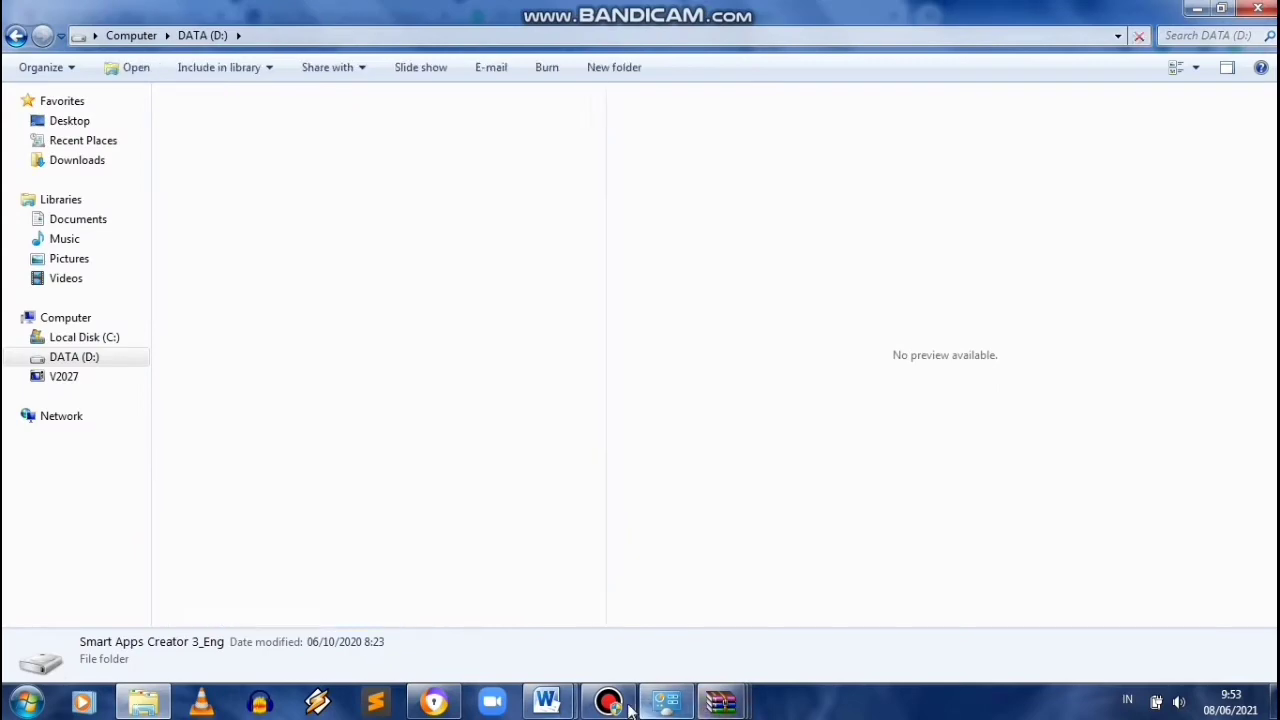
pyautogui.rightClick(360, 445)
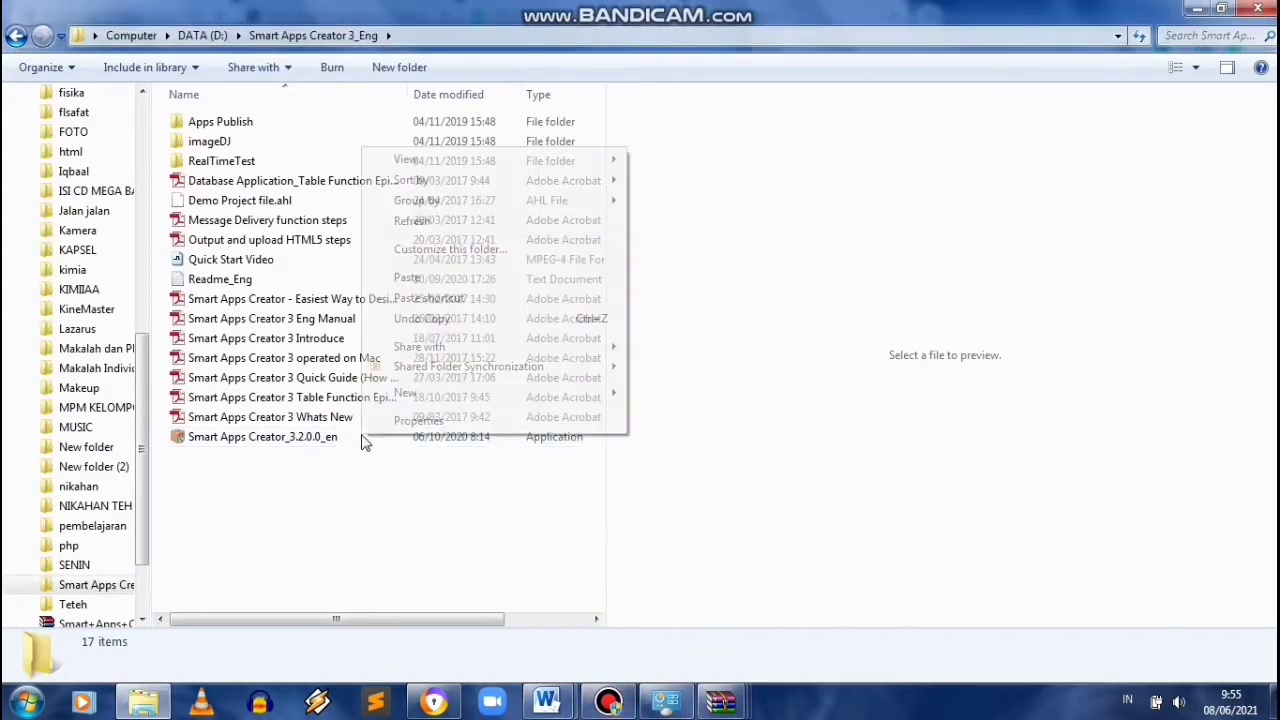
# - Install Smart Apps Creator 3.2.0.0 from Smart Apps Creator_3.2.0.0_en, launch it on completion, and dismiss the WinRAR license notice
pyautogui.click(294, 436)
pyautogui.rightClick(286, 436)
pyautogui.click(356, 252)
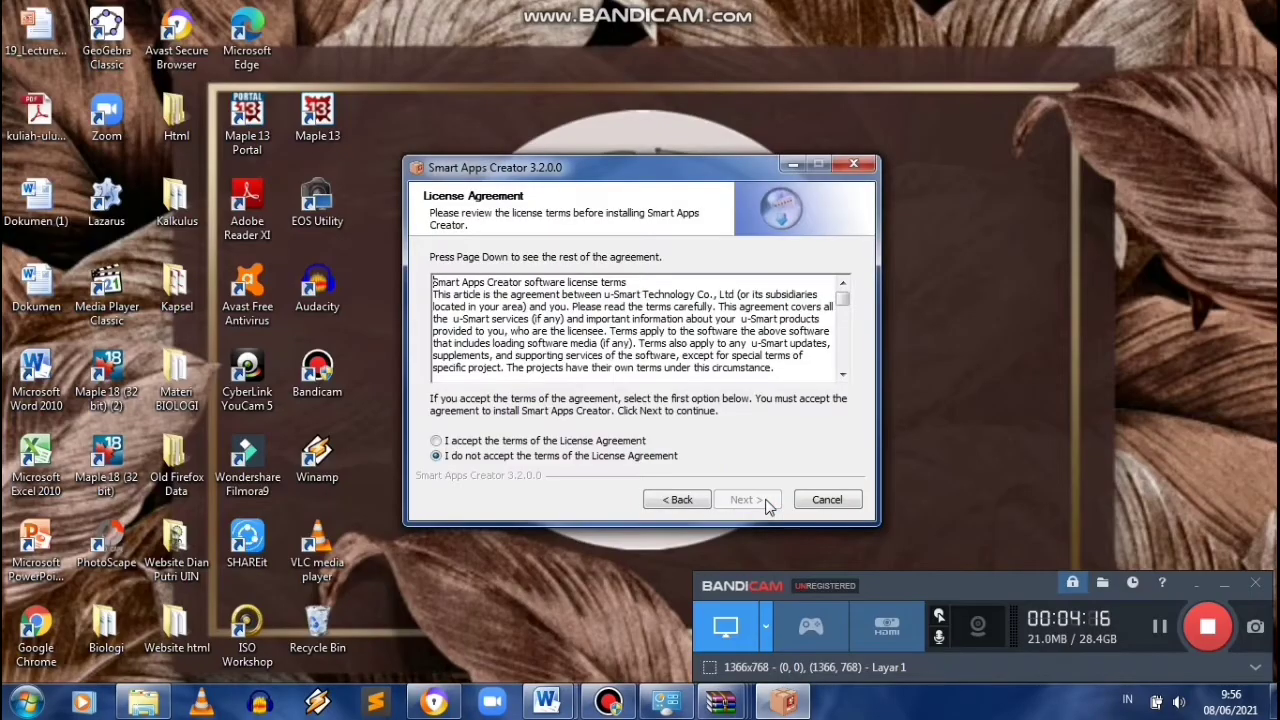
pyautogui.click(746, 499)
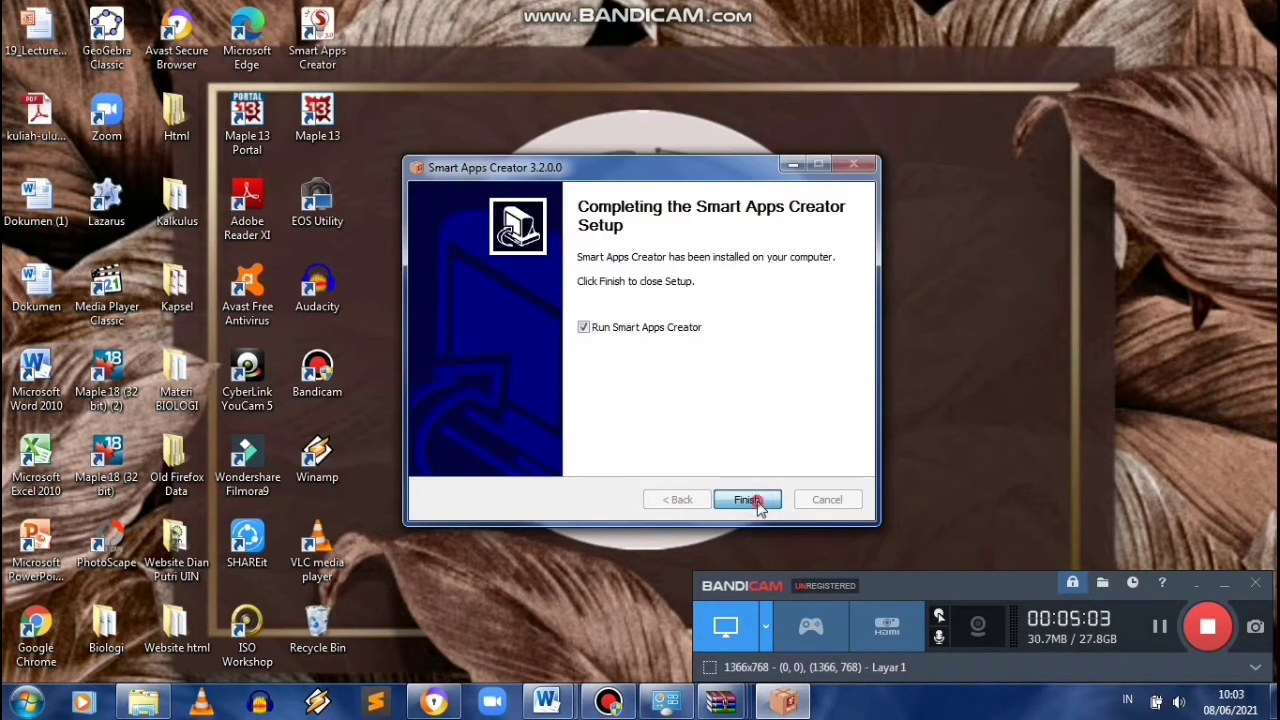
pyautogui.click(755, 501)
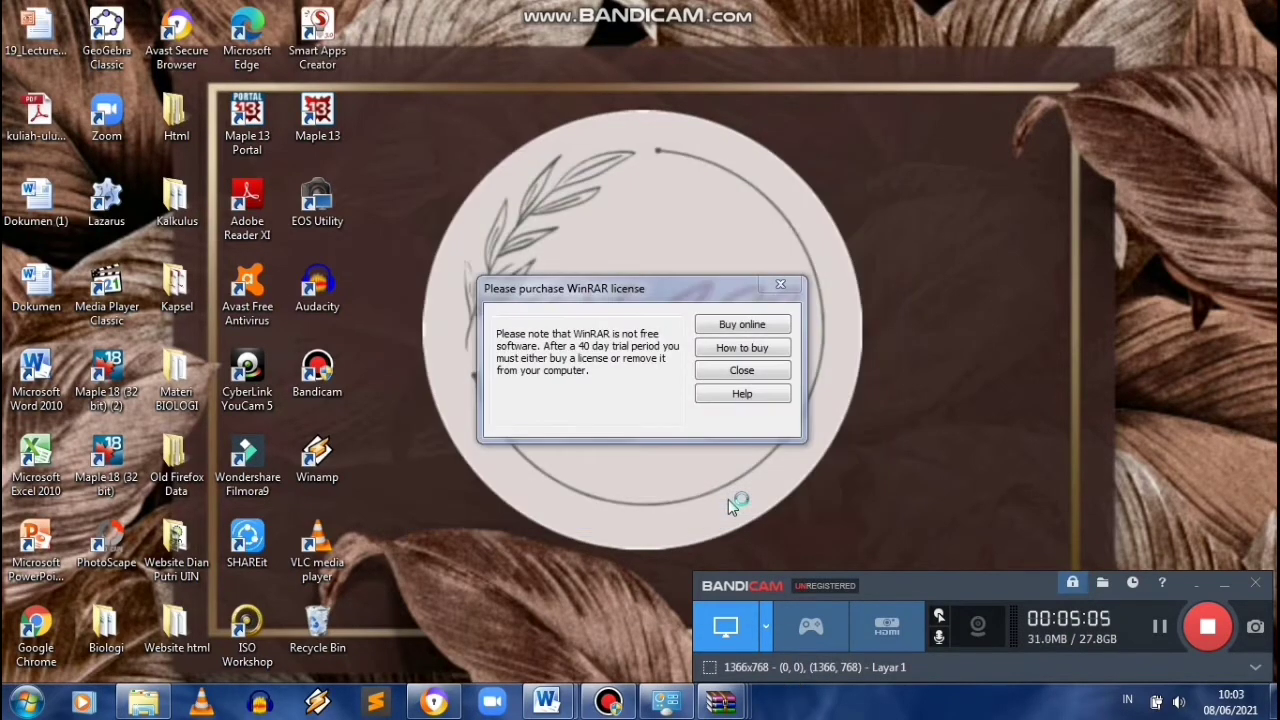
pyautogui.click(780, 284)
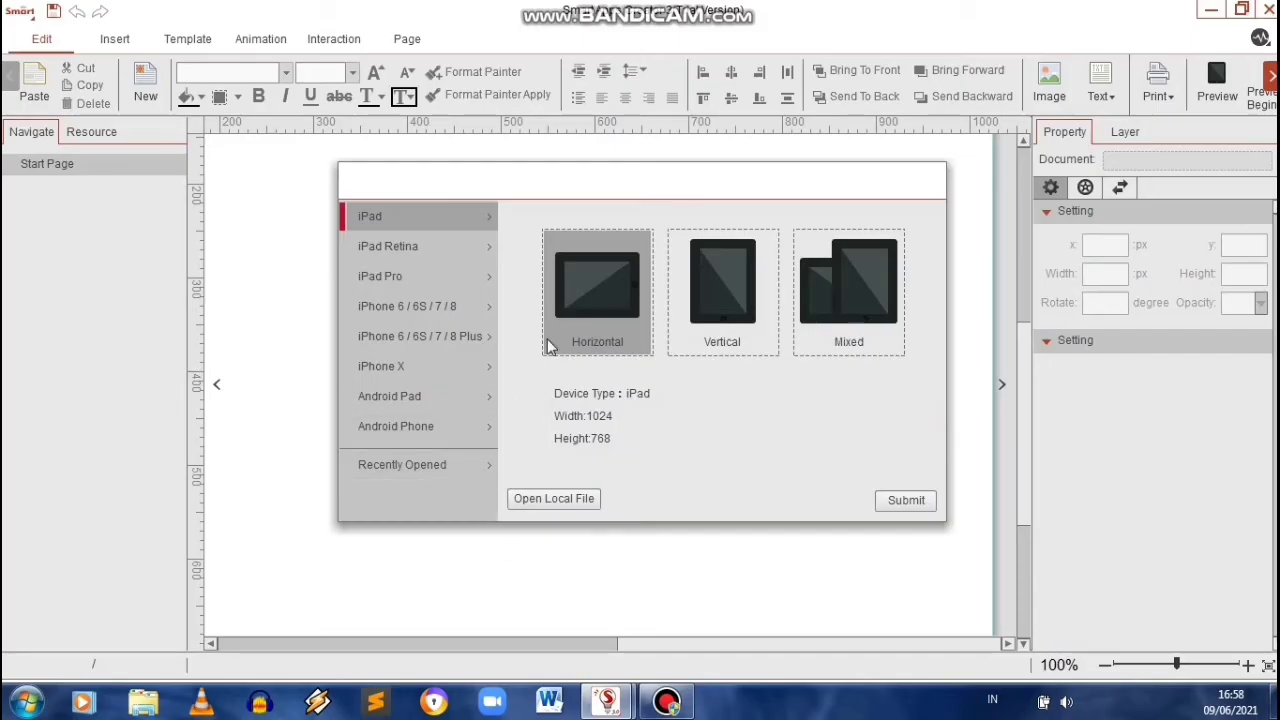
# - Create a new Android Phone project in horizontal orientation at 1920 by 1080
pyautogui.click(428, 430)
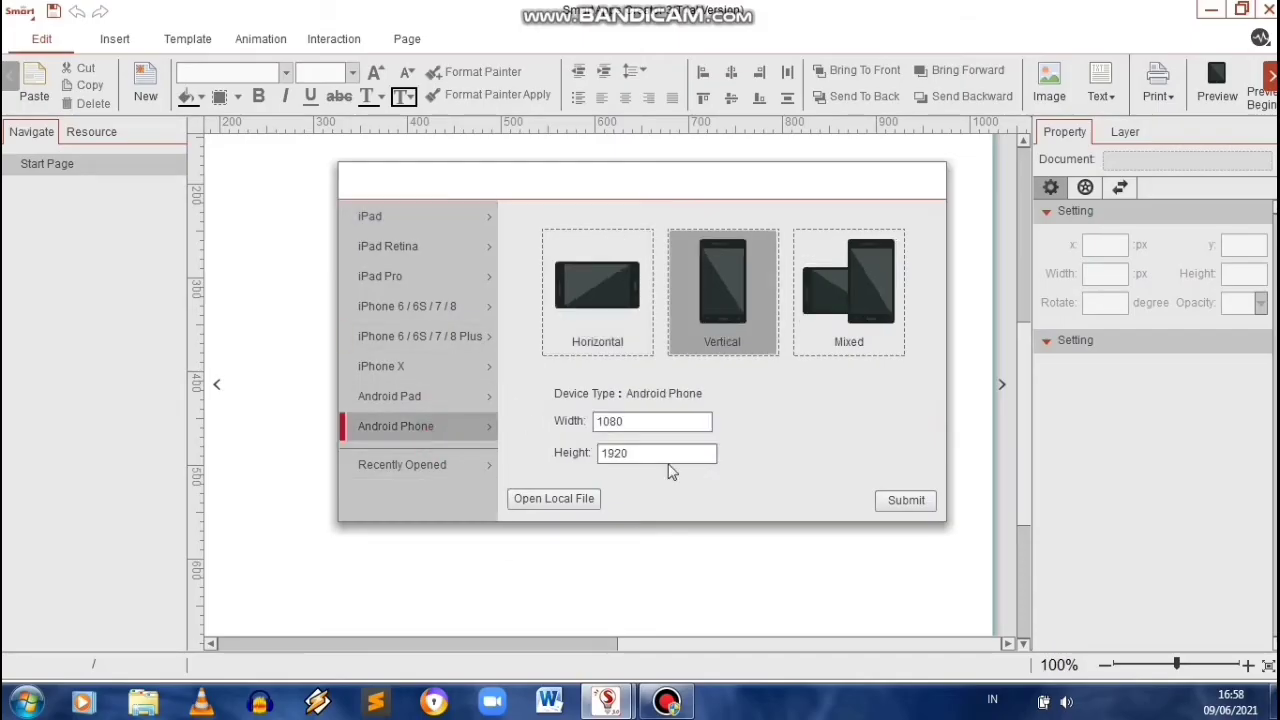
pyautogui.click(576, 508)
pyautogui.press('Escape')
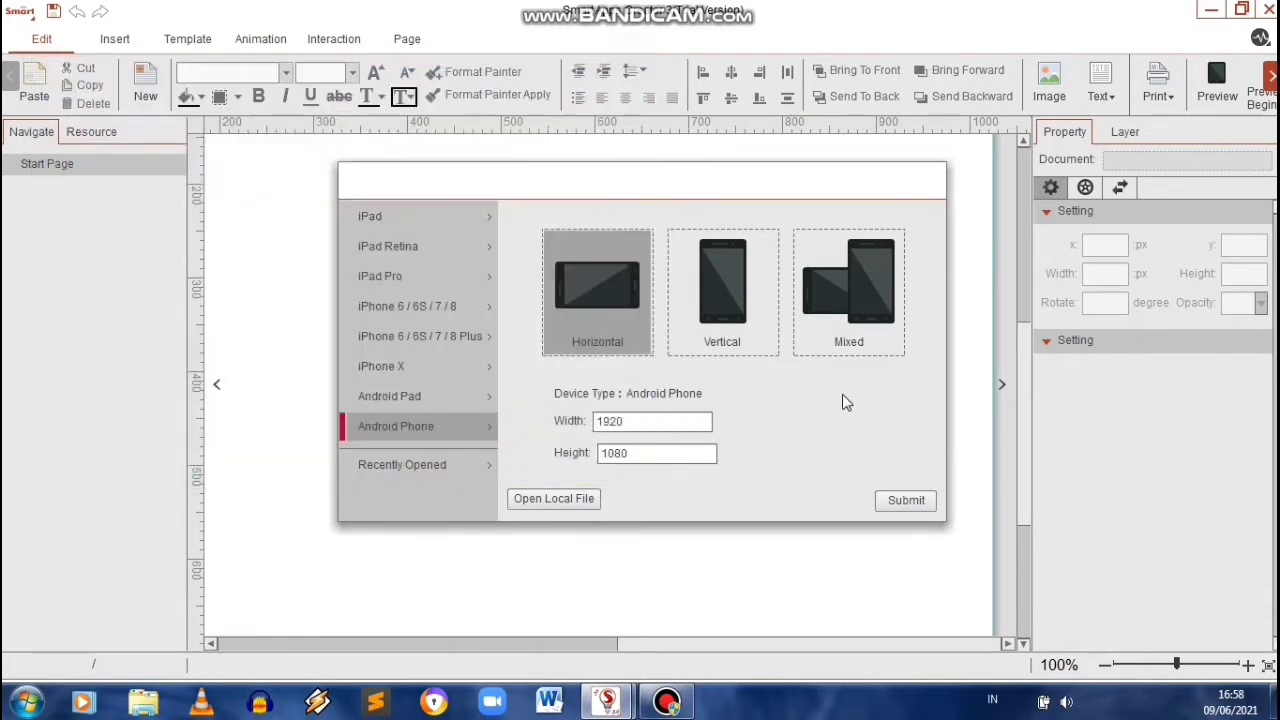
pyautogui.click(920, 506)
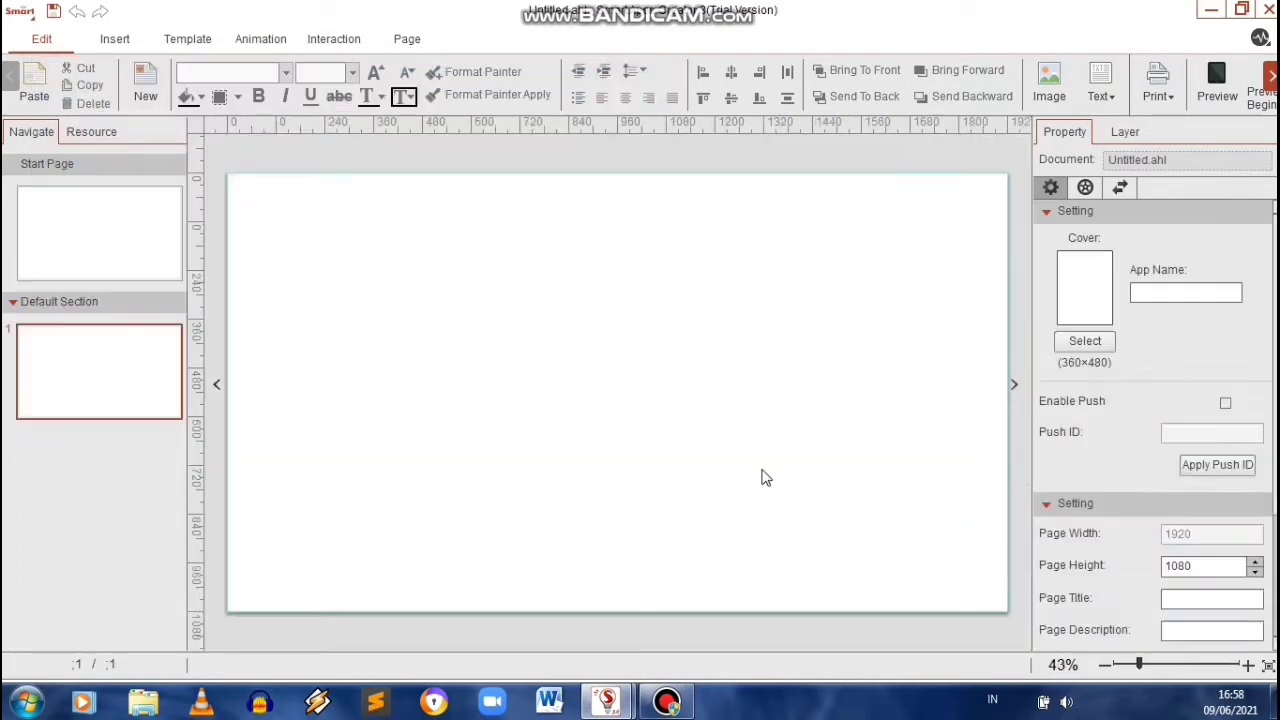
# - Insert the image 20210608_121614_0000 from the Integral-Learning App folder on Local Disk (C:) onto the Start Page
pyautogui.click(118, 254)
pyautogui.click(114, 39)
pyautogui.click(30, 92)
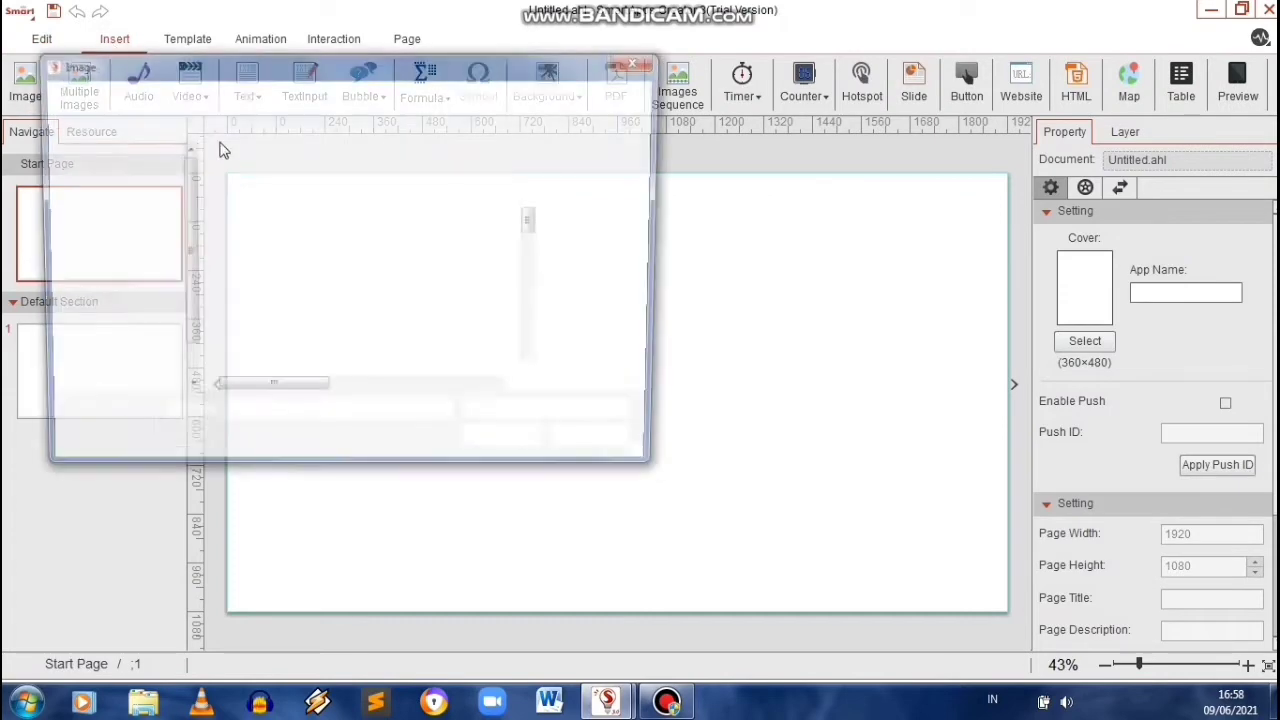
pyautogui.click(142, 394)
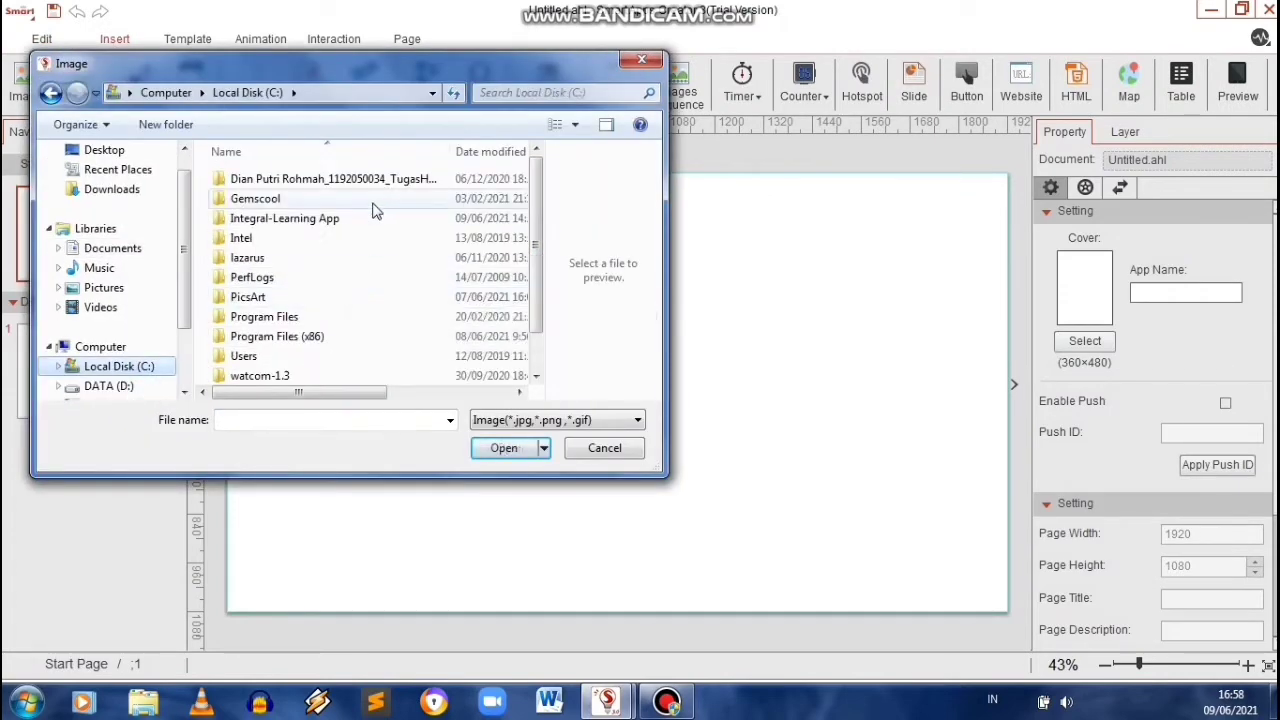
pyautogui.doubleClick(285, 218)
pyautogui.moveTo(538, 165); pyautogui.dragTo(535, 372)
pyautogui.click(665, 700)
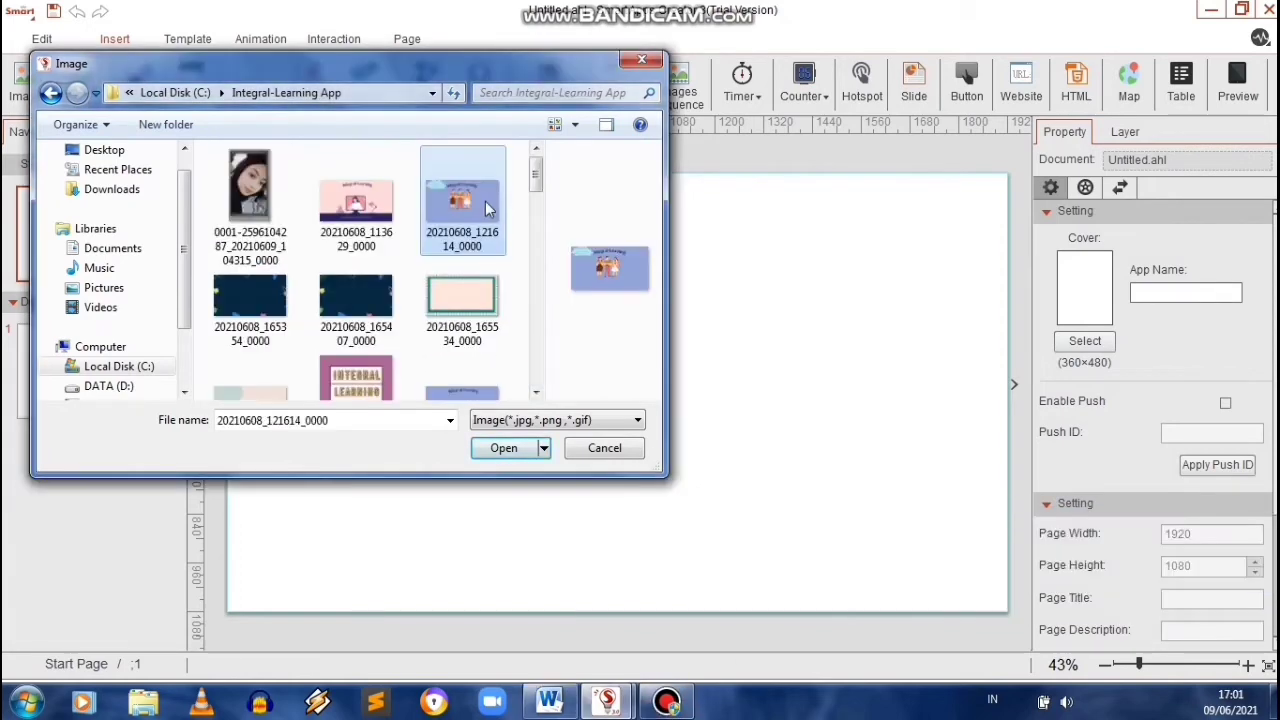
pyautogui.click(507, 448)
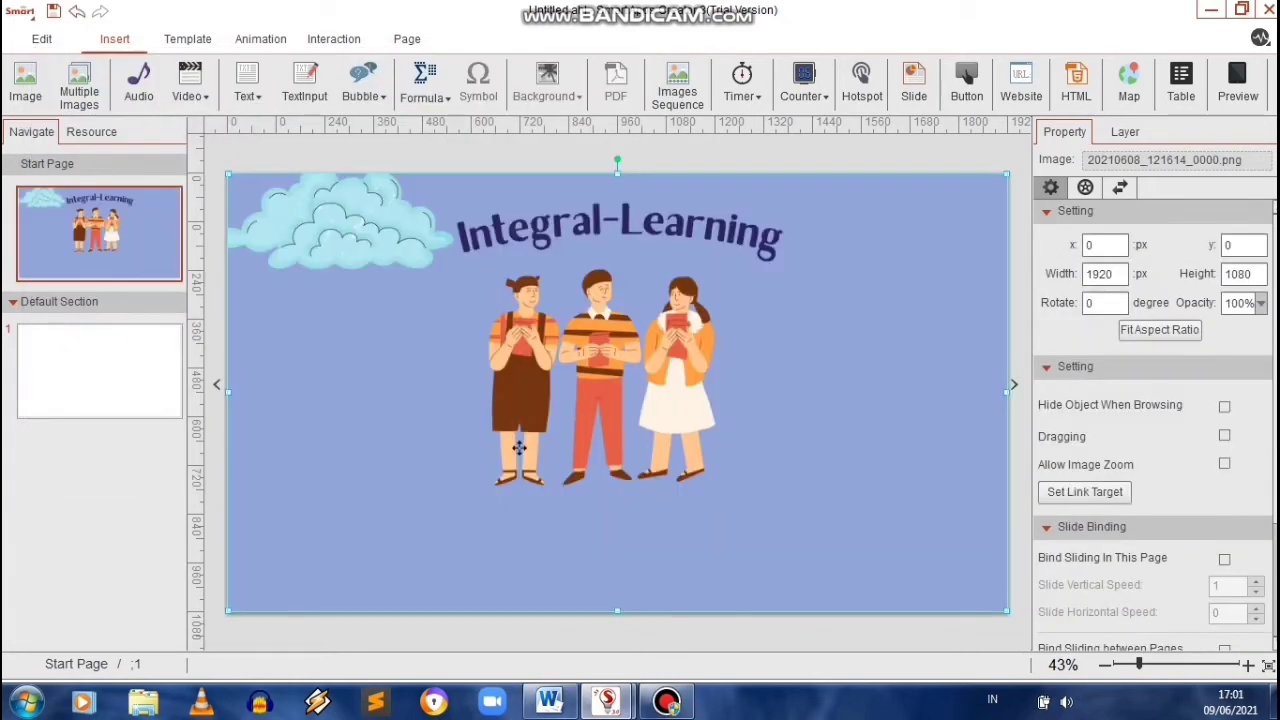
# - Add a horizontal text box on the Start Page reading "Multimedia Pembelajaran Aplikasi" with an "Oleh :" line giving the author's full name
pyautogui.click(247, 88)
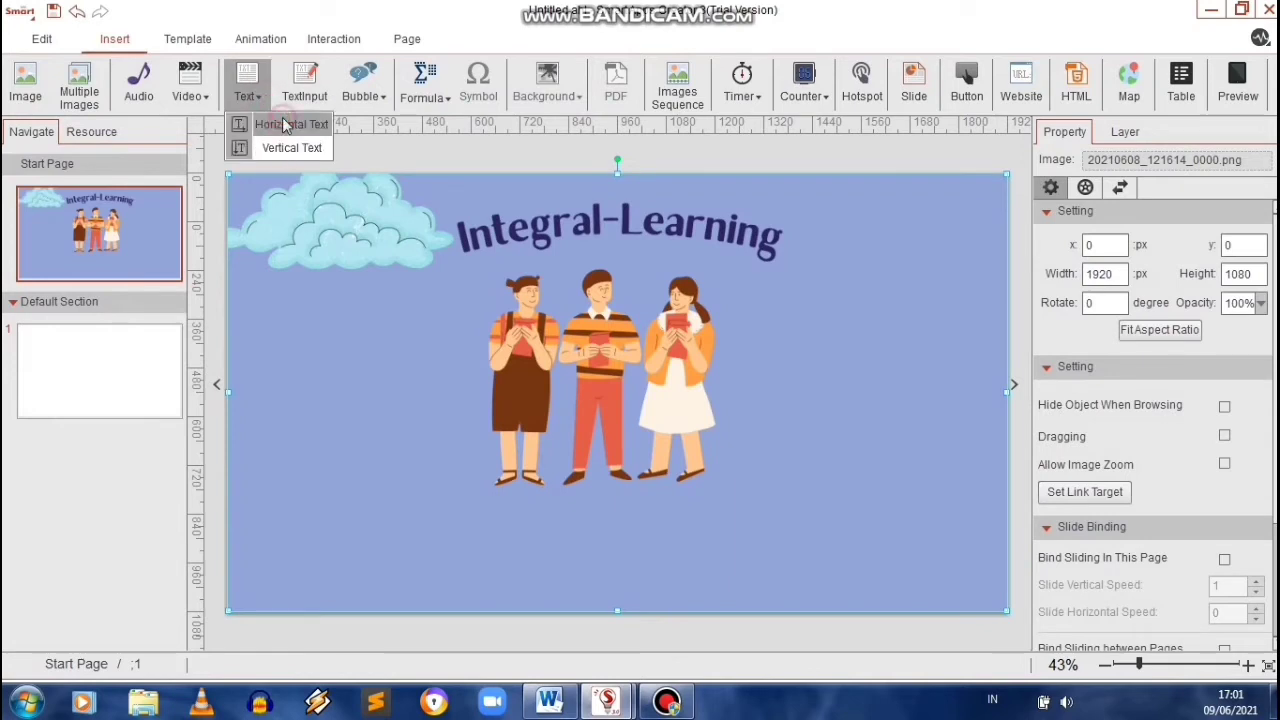
pyautogui.click(290, 123)
pyautogui.moveTo(666, 399); pyautogui.dragTo(1079, 469)
pyautogui.write('Multimedia Pembelajaran Aplikasi Oleh : Dian Putri Rohmah')
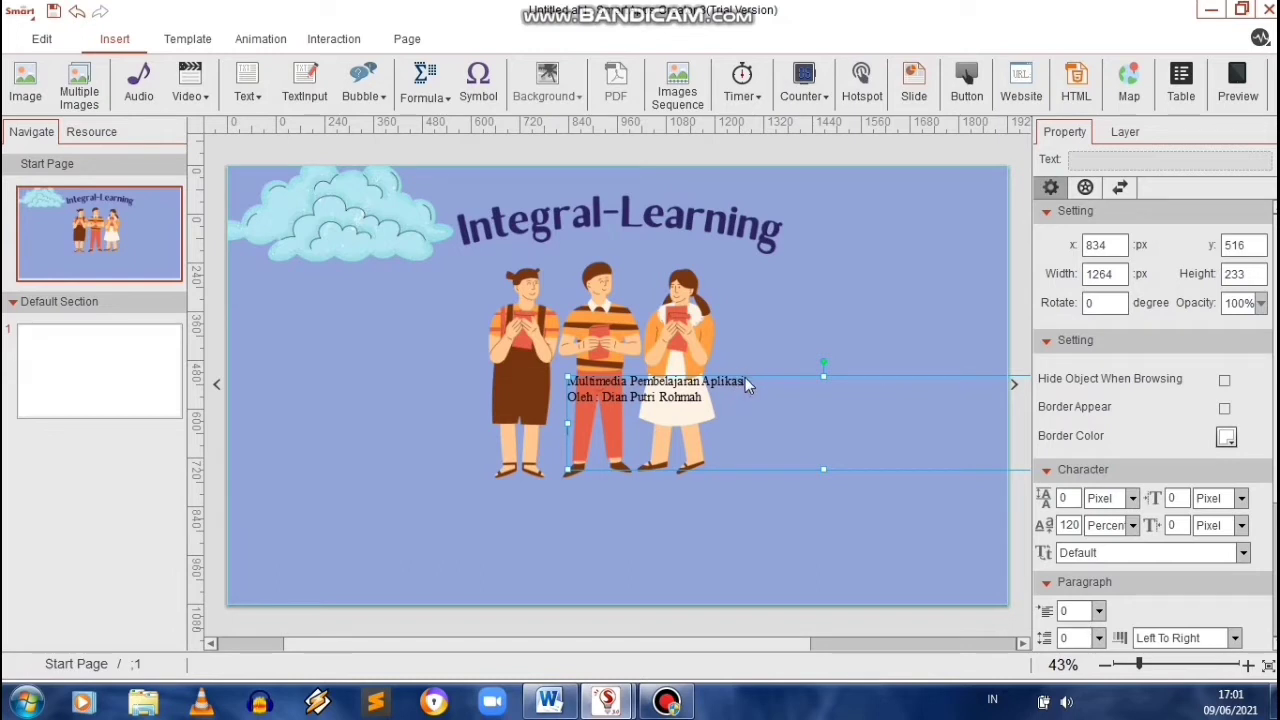
# - Move the text box below the three figures, to about x 456, y 779 px
pyautogui.click(563, 378)
pyautogui.click(563, 376)
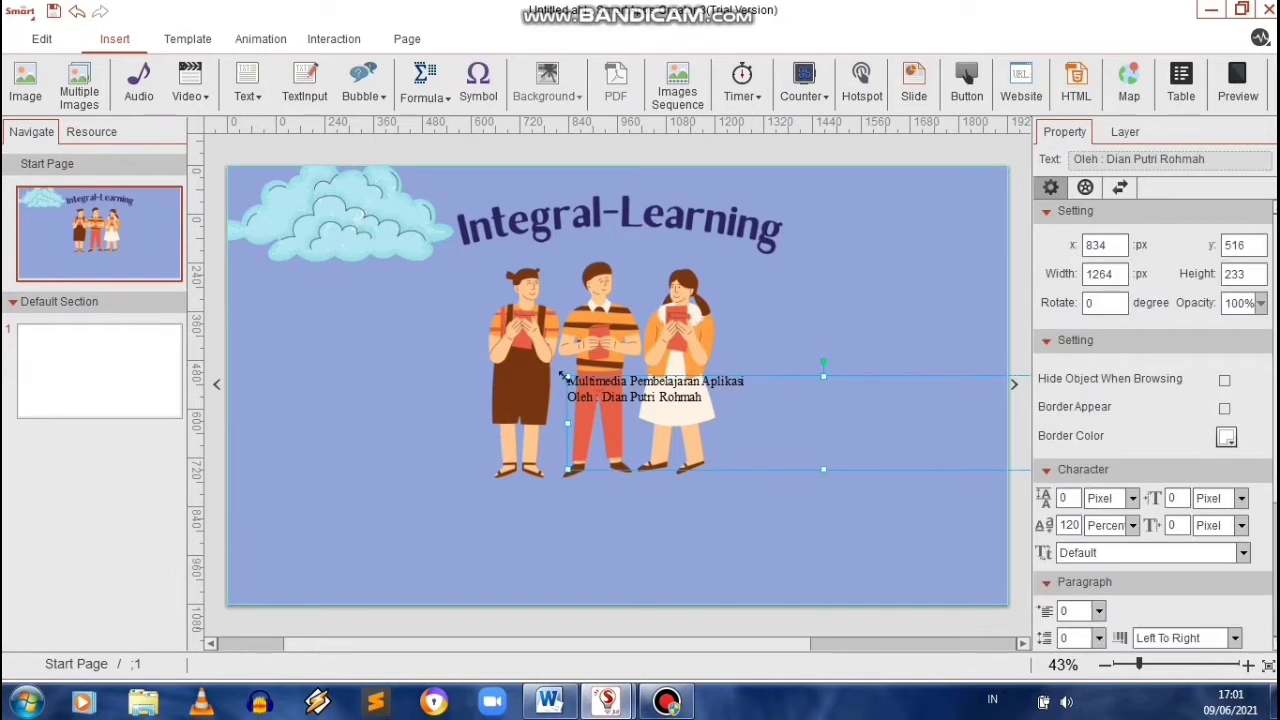
pyautogui.moveTo(702, 402); pyautogui.dragTo(549, 517)
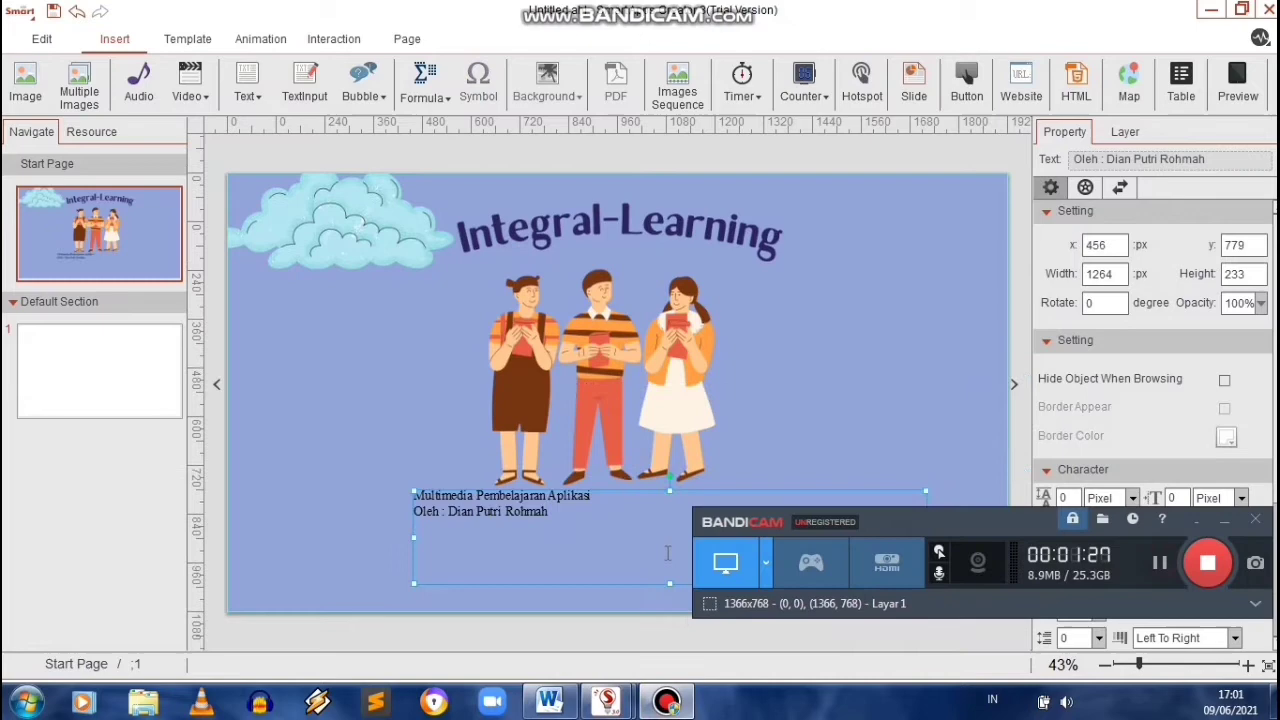
# - Change the font colour of both title text lines on the Start Page to dark blue
pyautogui.click(553, 493)
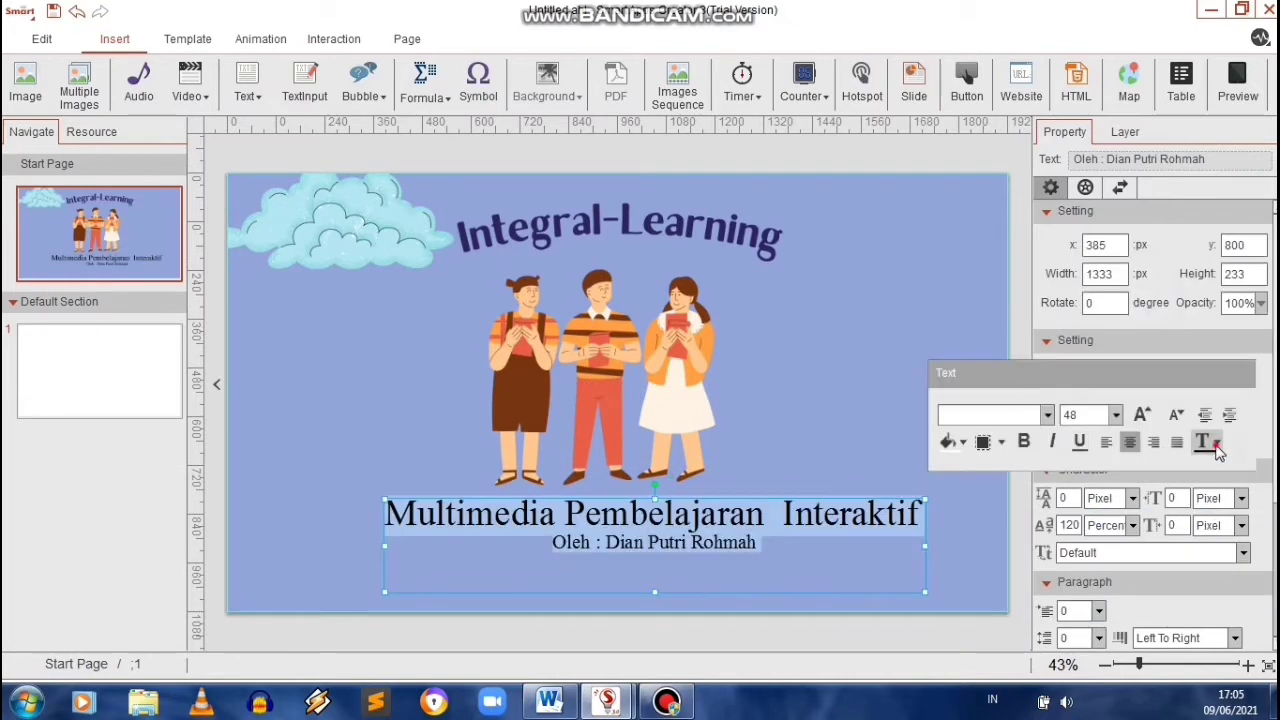
pyautogui.click(1216, 447)
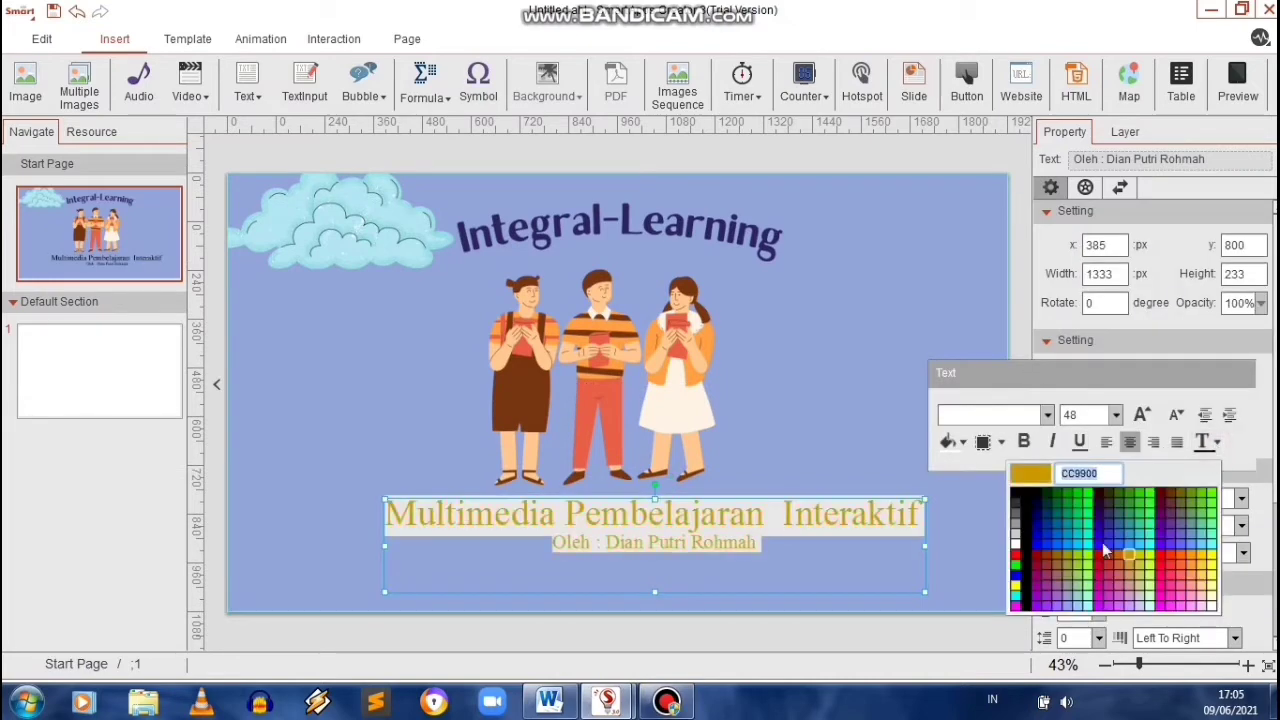
pyautogui.click(1043, 524)
pyautogui.click(952, 630)
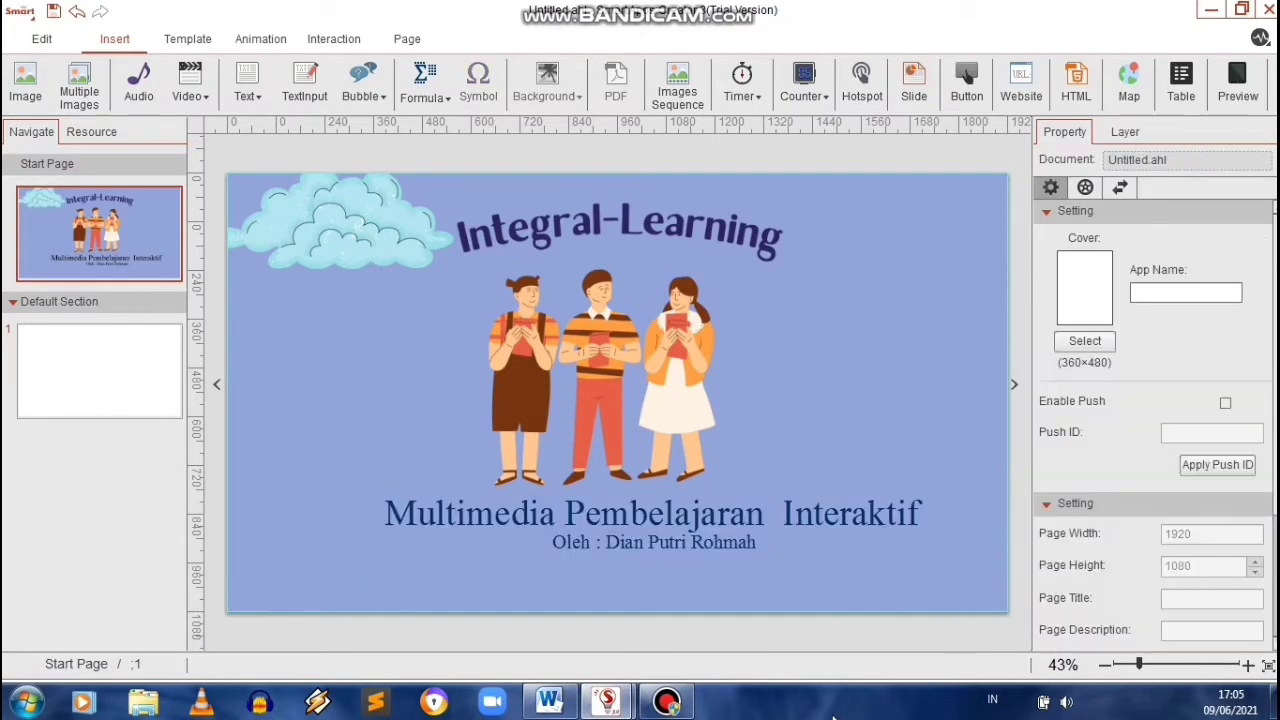
pyautogui.click(678, 706)
# - Insert the Awalann image as the full-page background of page 1 in the Default Section
pyautogui.click(137, 386)
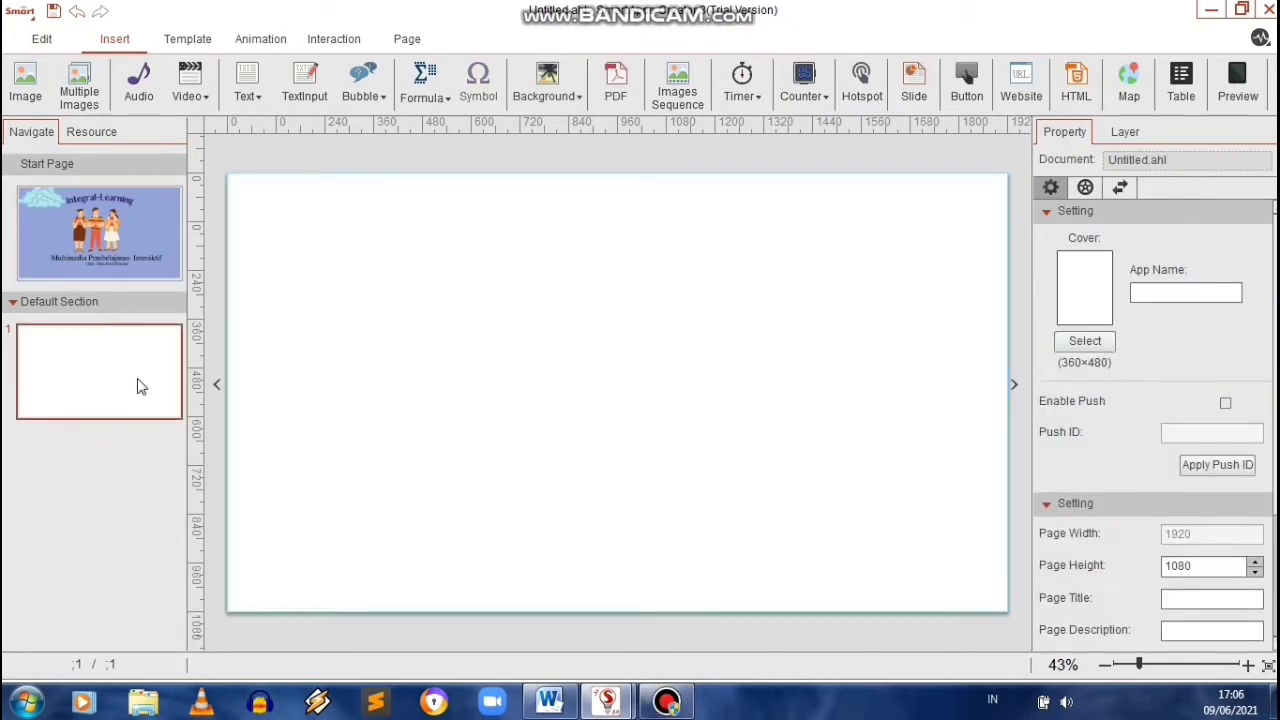
pyautogui.click(25, 80)
pyautogui.moveTo(539, 172); pyautogui.dragTo(534, 186)
pyautogui.click(250, 325)
pyautogui.click(504, 447)
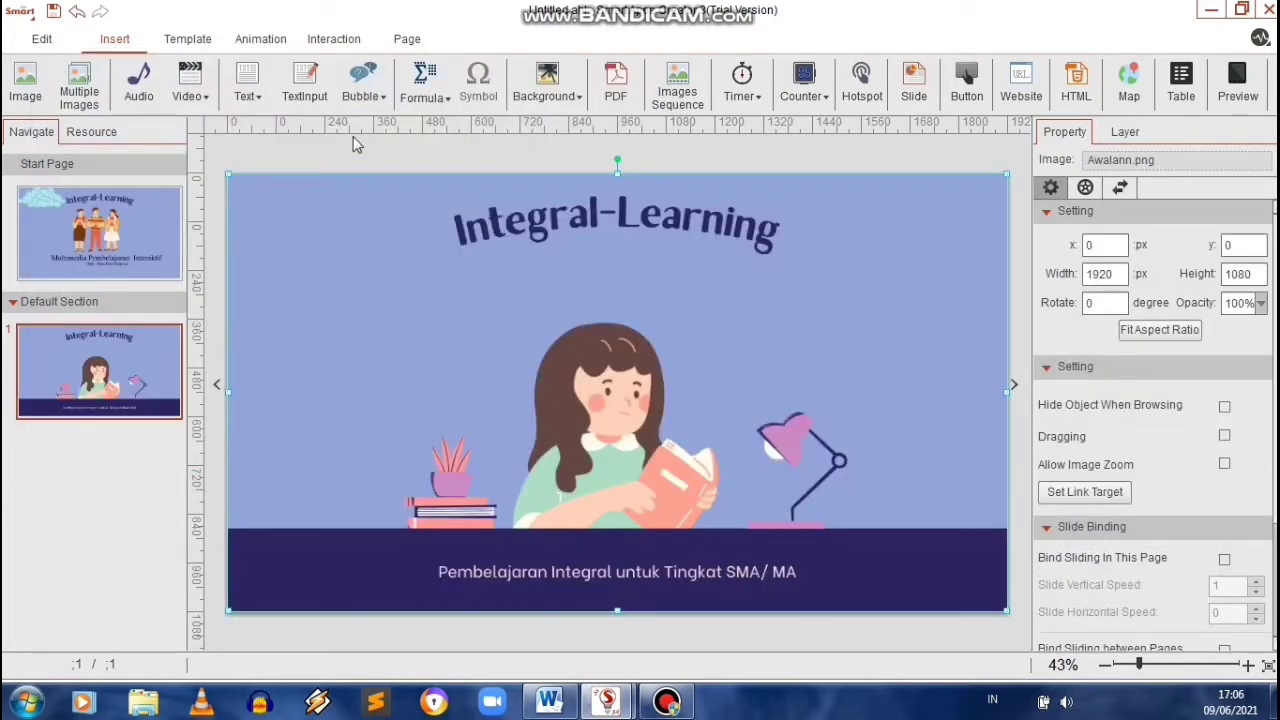
# - Insert the START button image PicsArt_06-08-12.30.13 onto page 1
pyautogui.click(25, 80)
pyautogui.moveTo(537, 168); pyautogui.dragTo(538, 285)
pyautogui.click(225, 262)
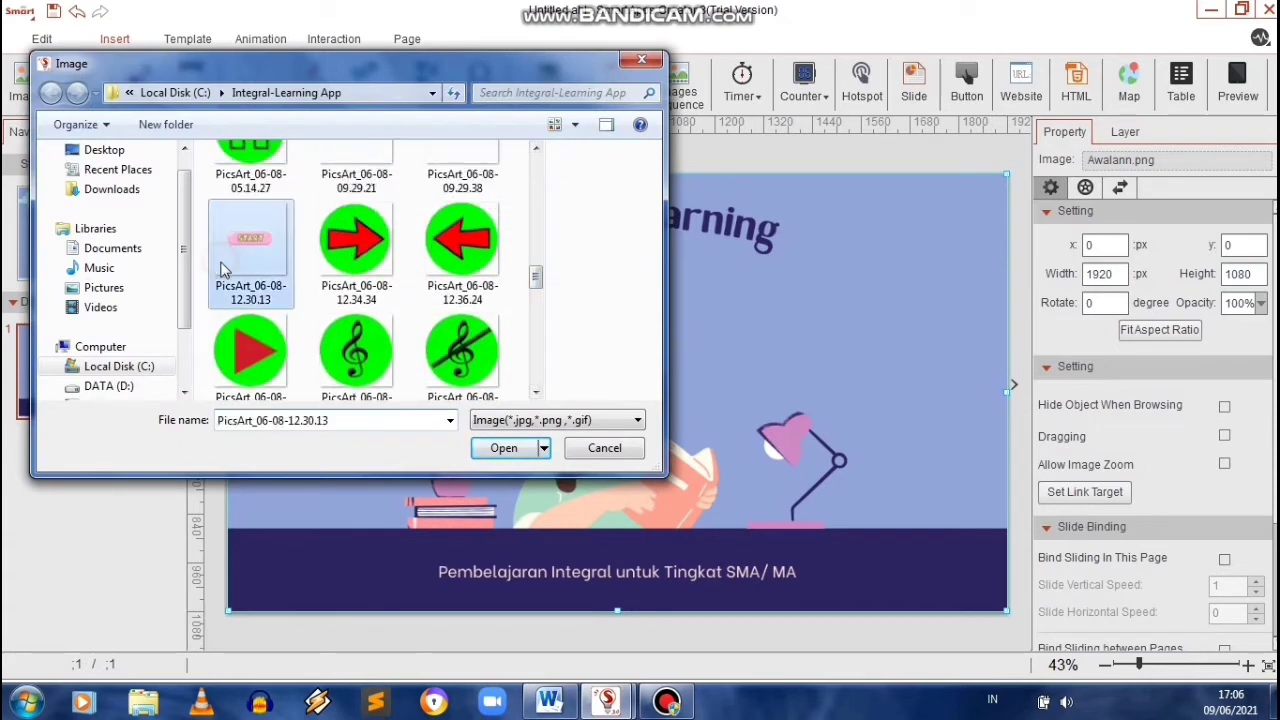
pyautogui.click(503, 448)
# - Resize the START button image to about 401 by 401 px and centre it beneath the Integral-Learning title
pyautogui.rightClick(652, 427)
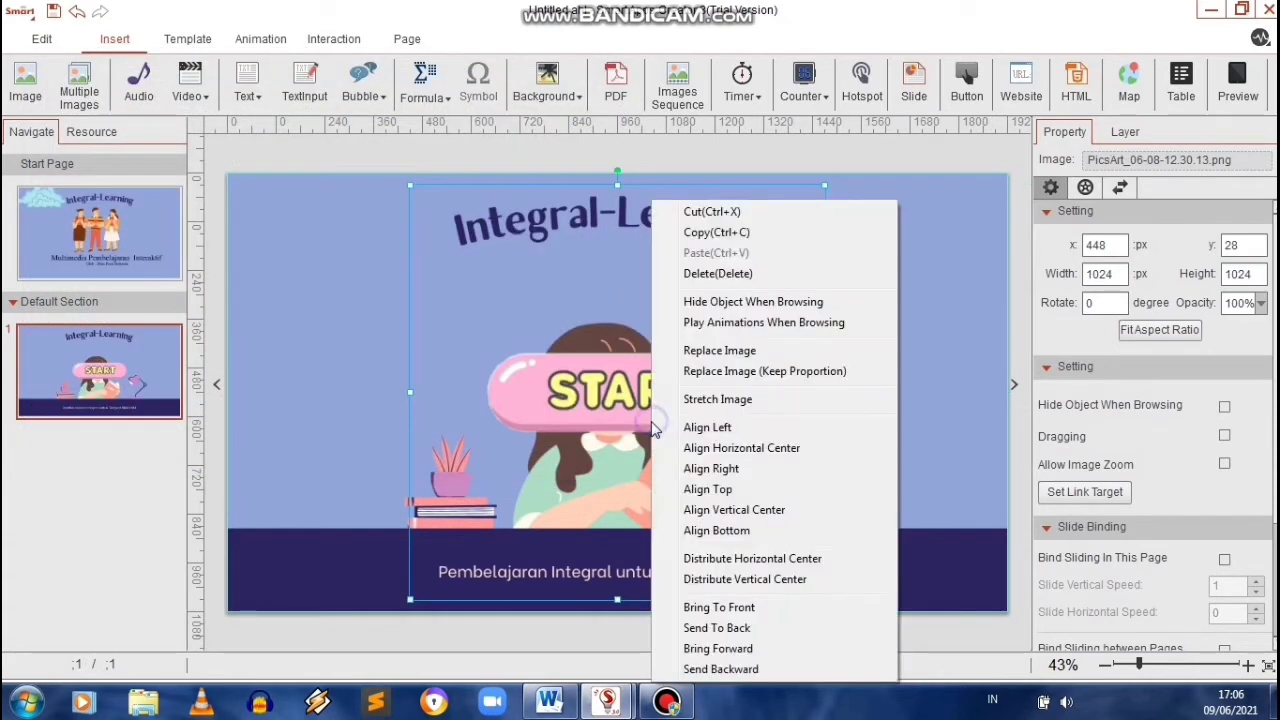
pyautogui.click(775, 560)
pyautogui.moveTo(826, 186); pyautogui.dragTo(527, 479)
pyautogui.moveTo(461, 560); pyautogui.dragTo(581, 295)
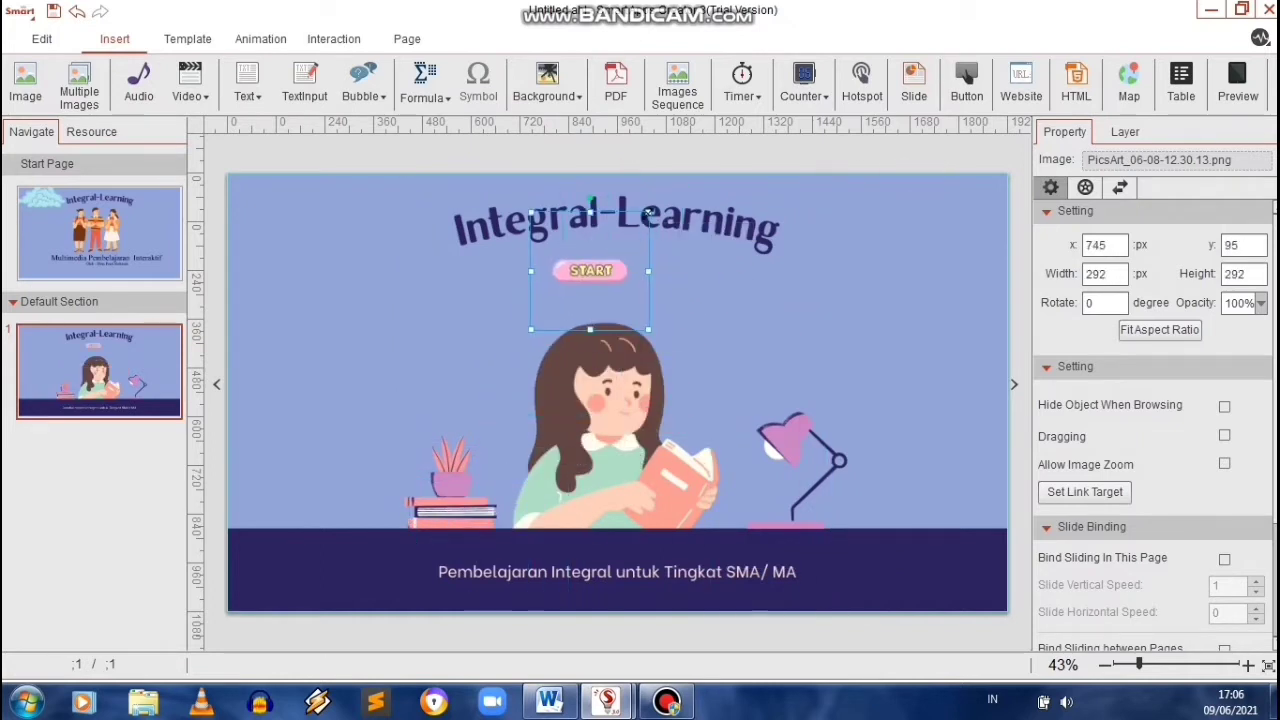
pyautogui.moveTo(646, 213); pyautogui.dragTo(693, 168)
pyautogui.moveTo(584, 263); pyautogui.dragTo(611, 262)
# - Add a Seesaw animation to the START button, playing when browsing and looping
pyautogui.click(262, 40)
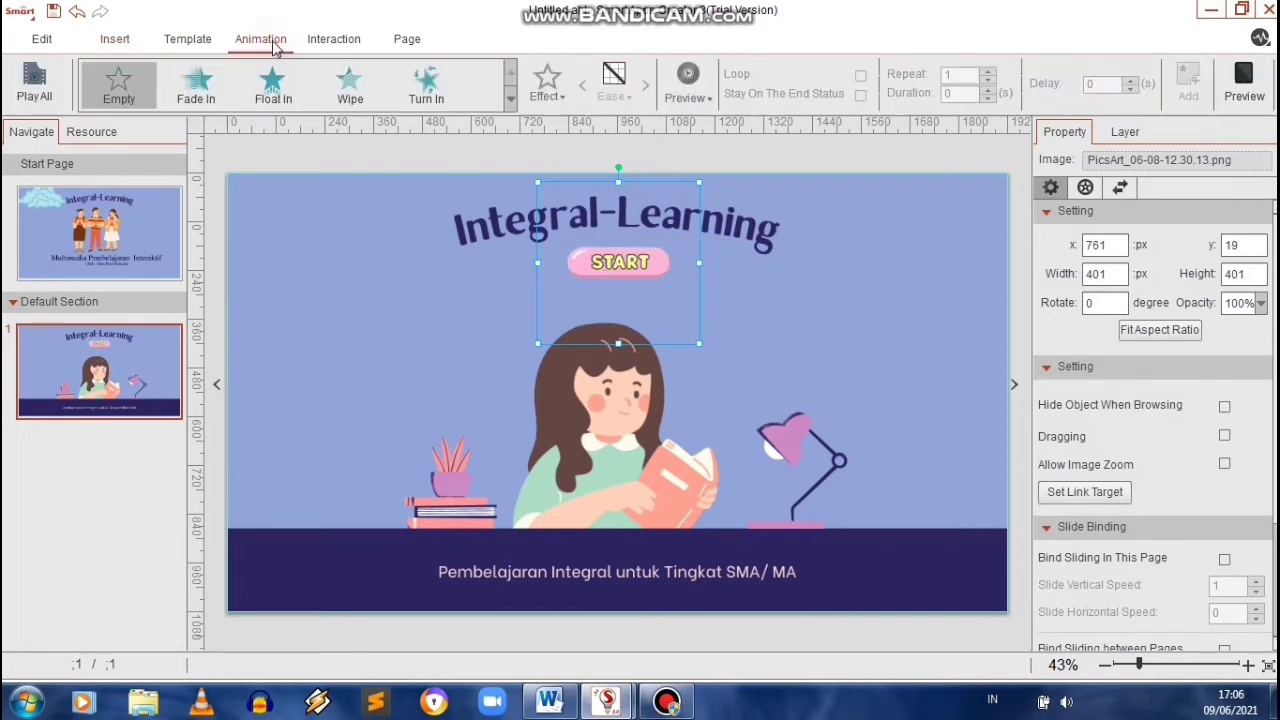
pyautogui.click(511, 97)
pyautogui.click(511, 100)
pyautogui.click(511, 74)
pyautogui.click(350, 85)
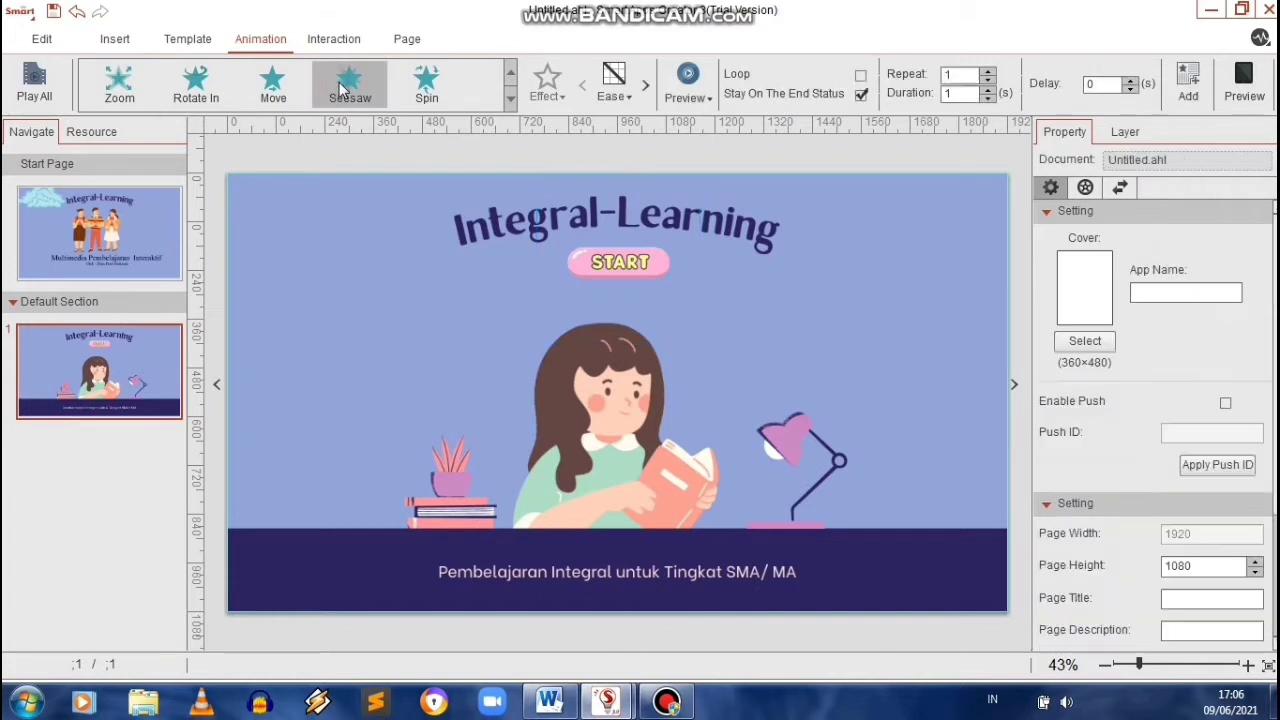
pyautogui.click(1085, 187)
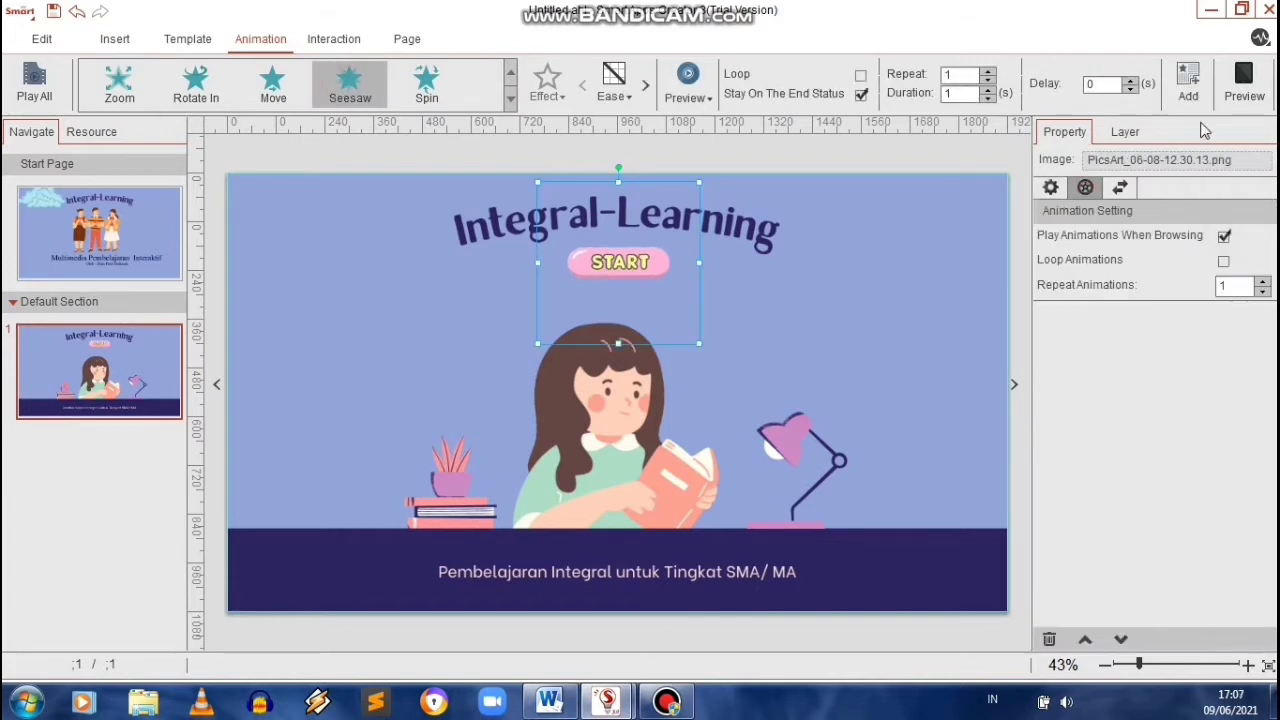
pyautogui.click(1188, 85)
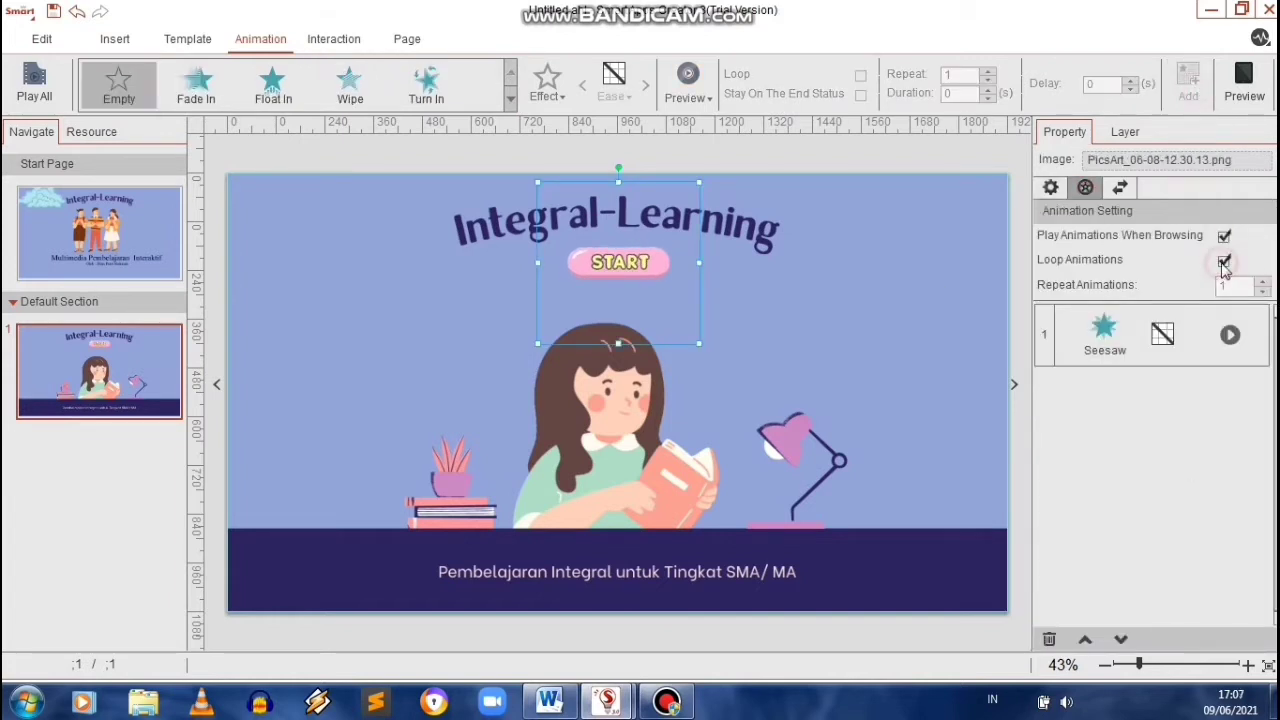
# - Insert the nfo information icon image onto page 1
pyautogui.click(114, 38)
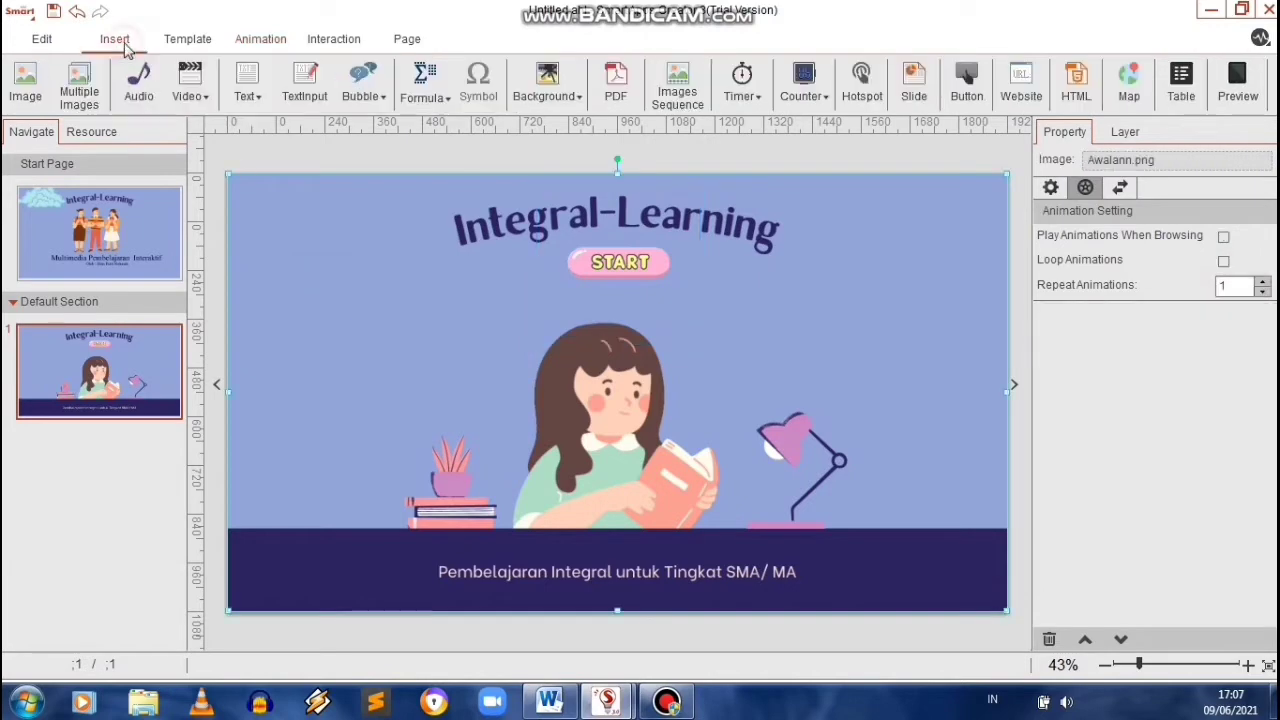
pyautogui.click(24, 82)
pyautogui.scroll(-1, 538, 175)
pyautogui.scroll(-5, 538, 175)
pyautogui.scroll(1, 538, 175)
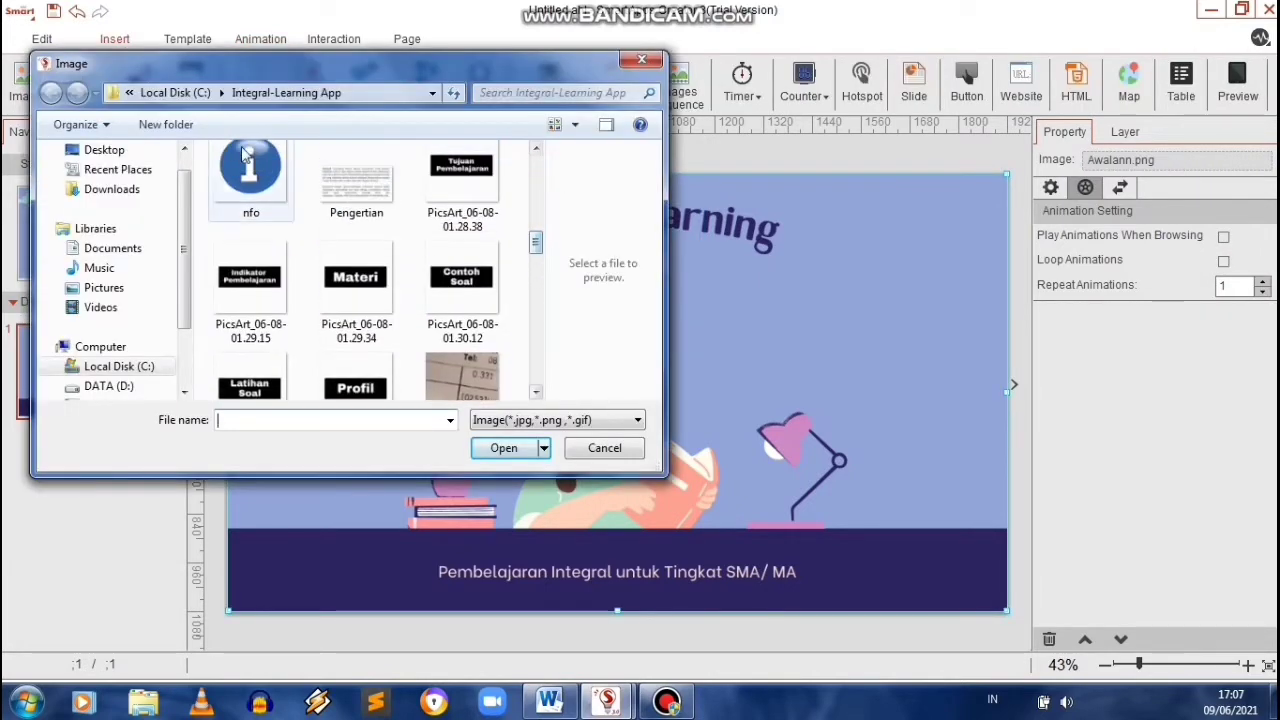
pyautogui.click(243, 166)
pyautogui.click(500, 447)
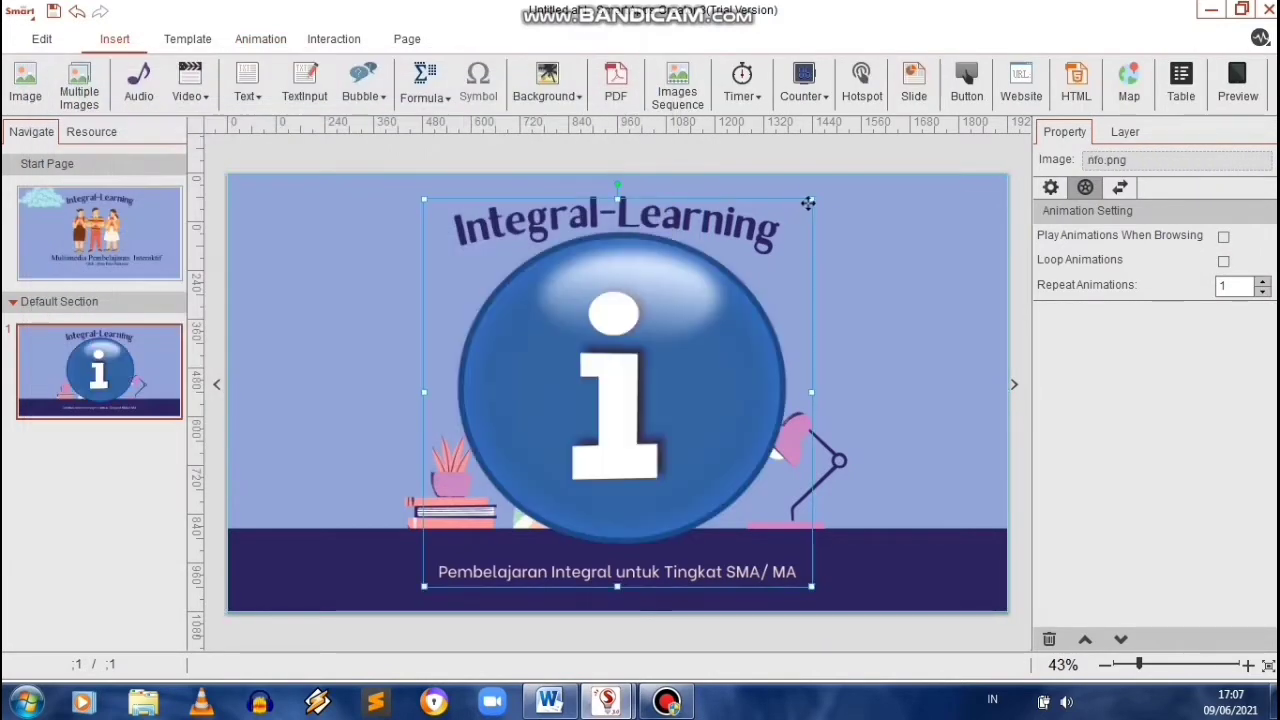
# - Shrink the information icon into the page's lower-right corner and enable looped animation playback when browsing for it
pyautogui.moveTo(810, 190); pyautogui.dragTo(960, 567)
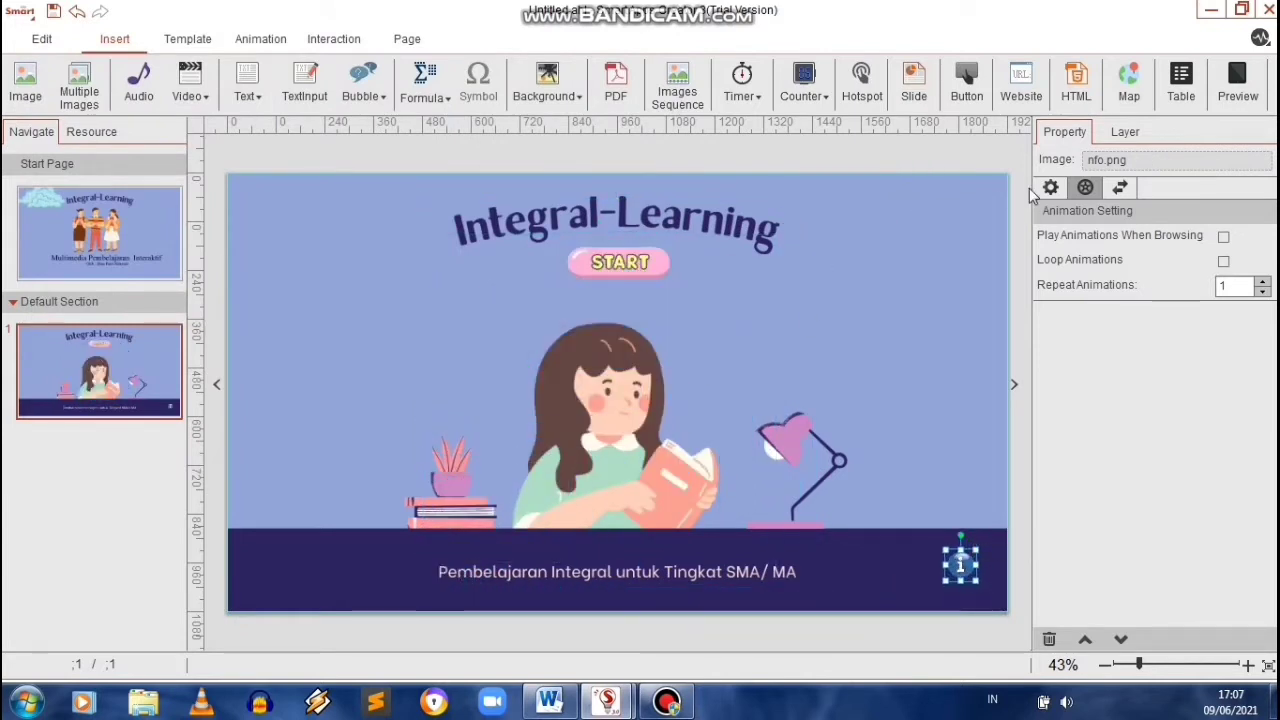
pyautogui.click(1223, 260)
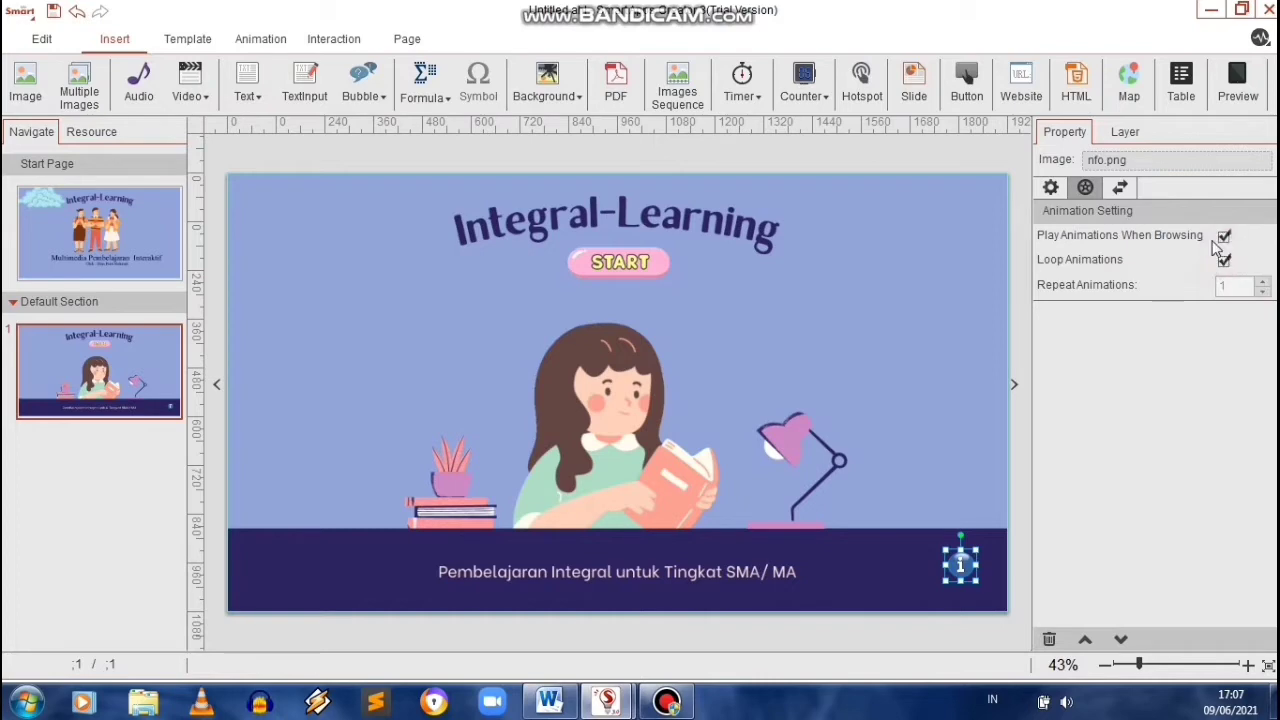
# - Add a Seesaw animation to the information icon and preview the page
pyautogui.click(258, 39)
pyautogui.click(510, 97)
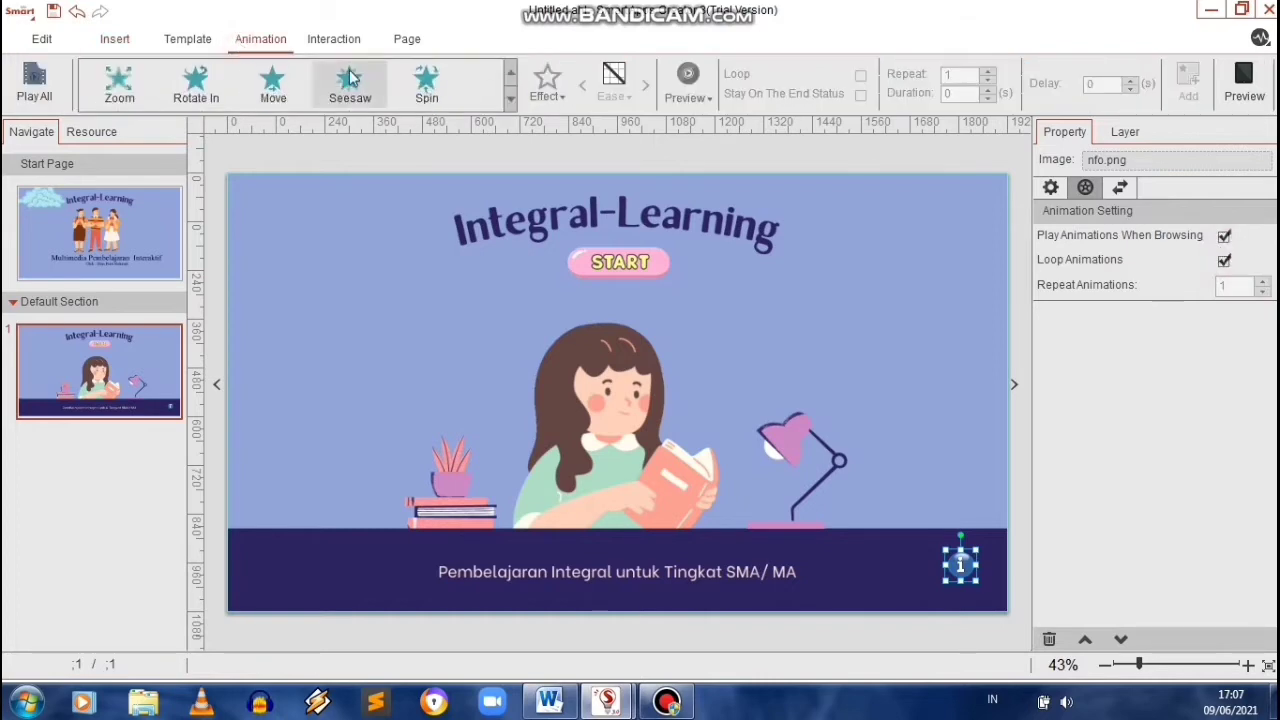
pyautogui.click(350, 85)
pyautogui.click(1187, 85)
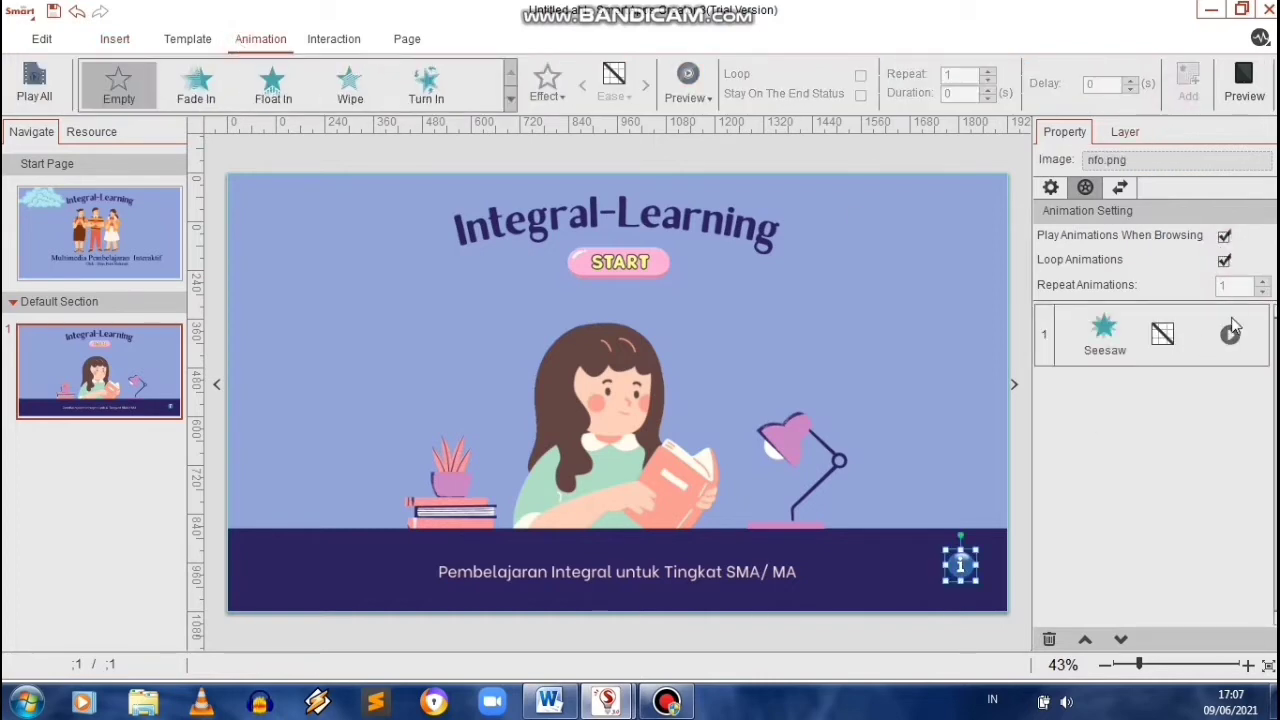
pyautogui.click(1244, 90)
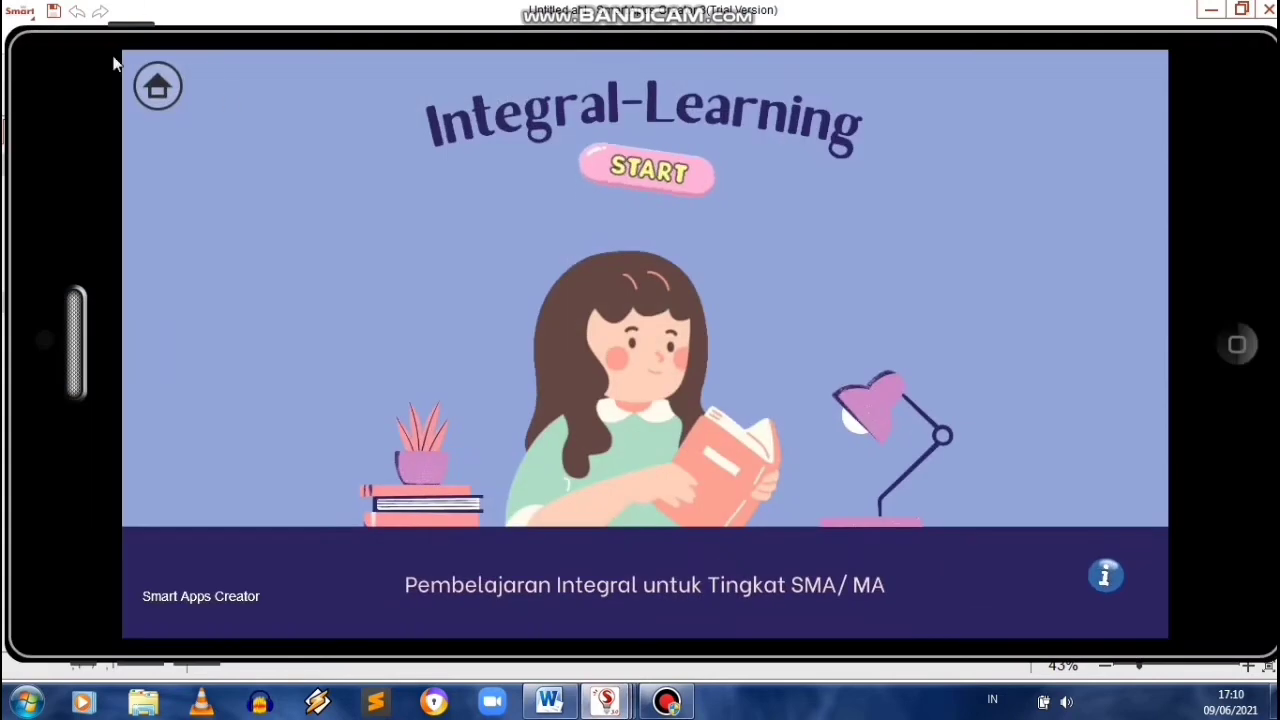
pyautogui.click(1237, 345)
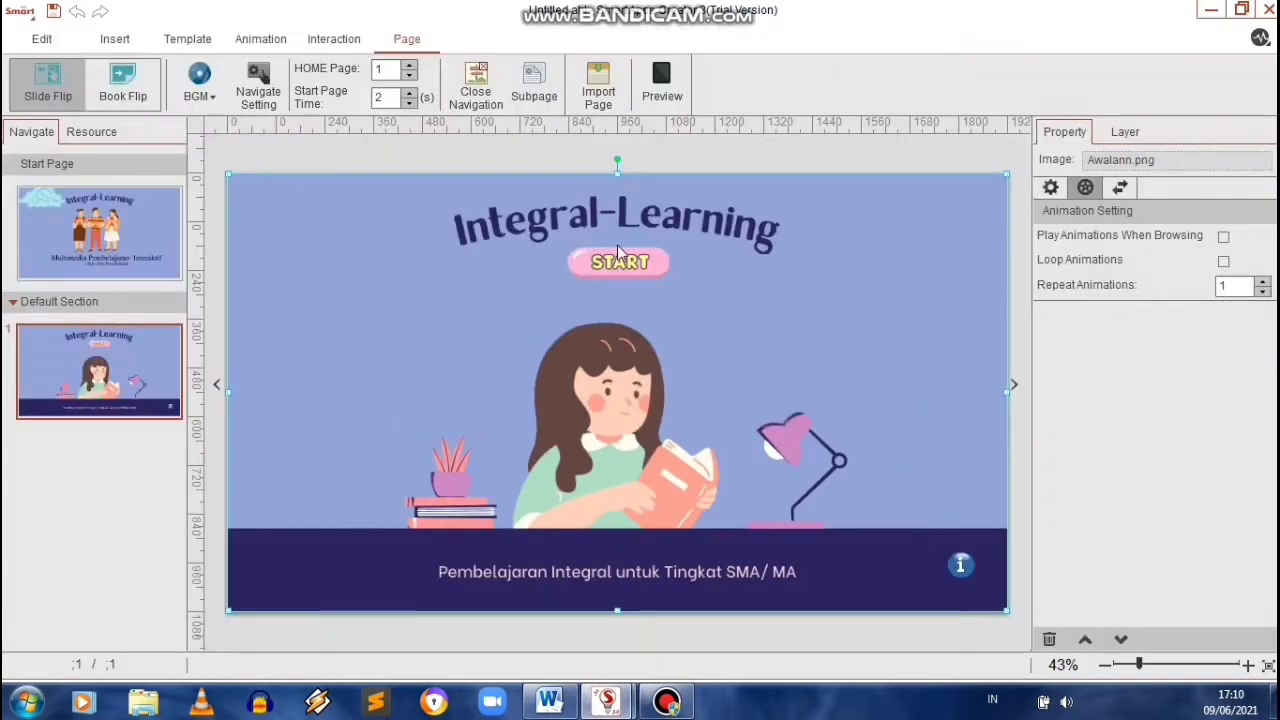
# - Hide the home button in the app's navigation settings and preview the page
pyautogui.click(258, 88)
pyautogui.click(70, 100)
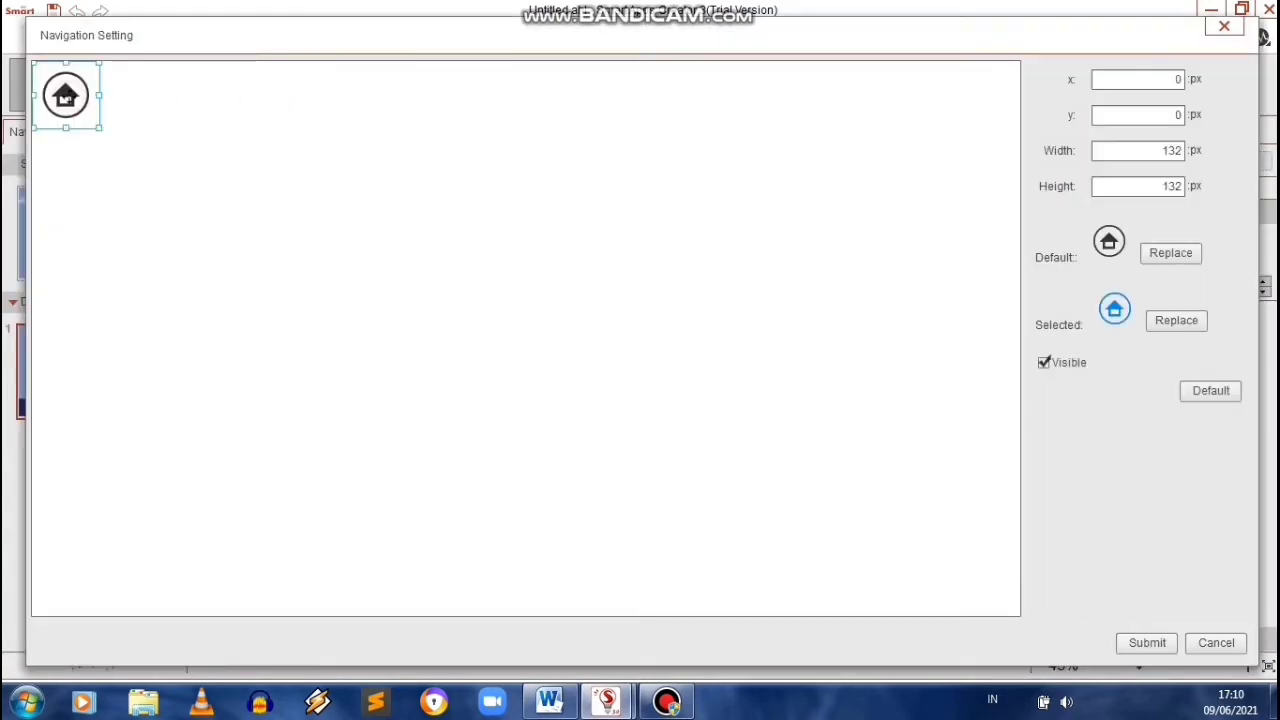
pyautogui.click(1147, 643)
pyautogui.click(662, 88)
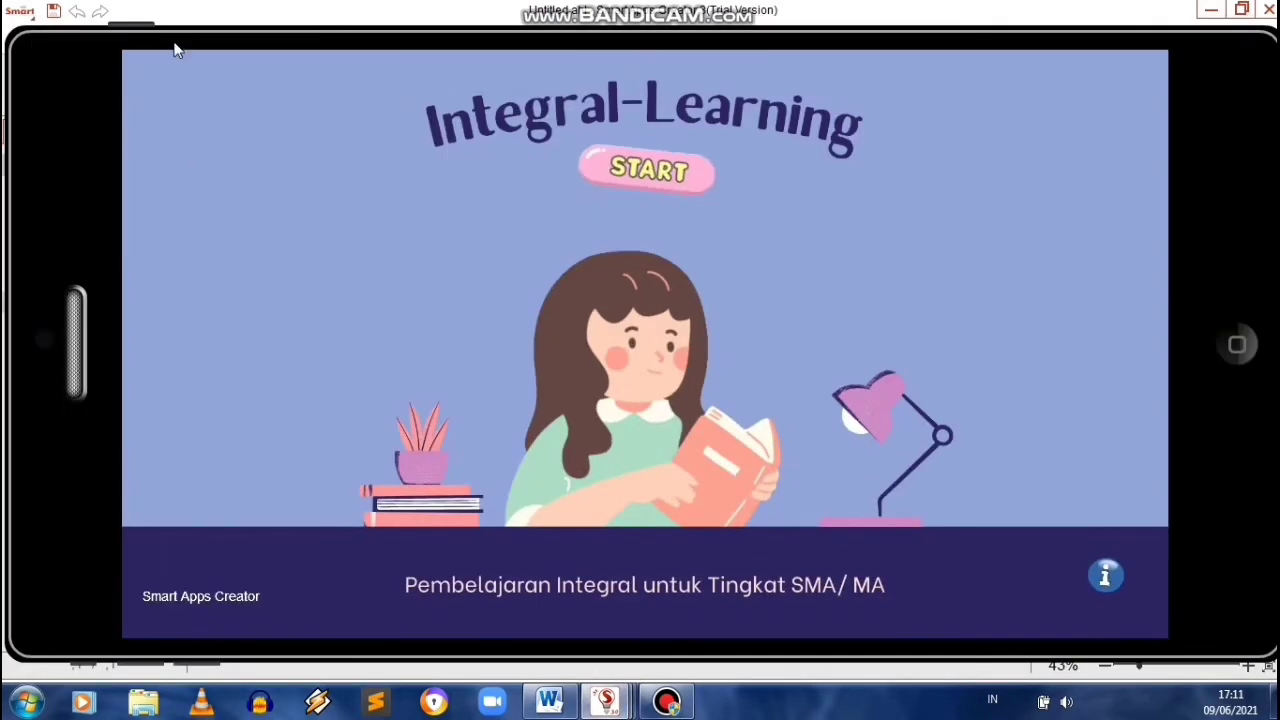
pyautogui.press('Escape')
# - Create a new section after page 1 and rename it Menu
pyautogui.rightClick(152, 384)
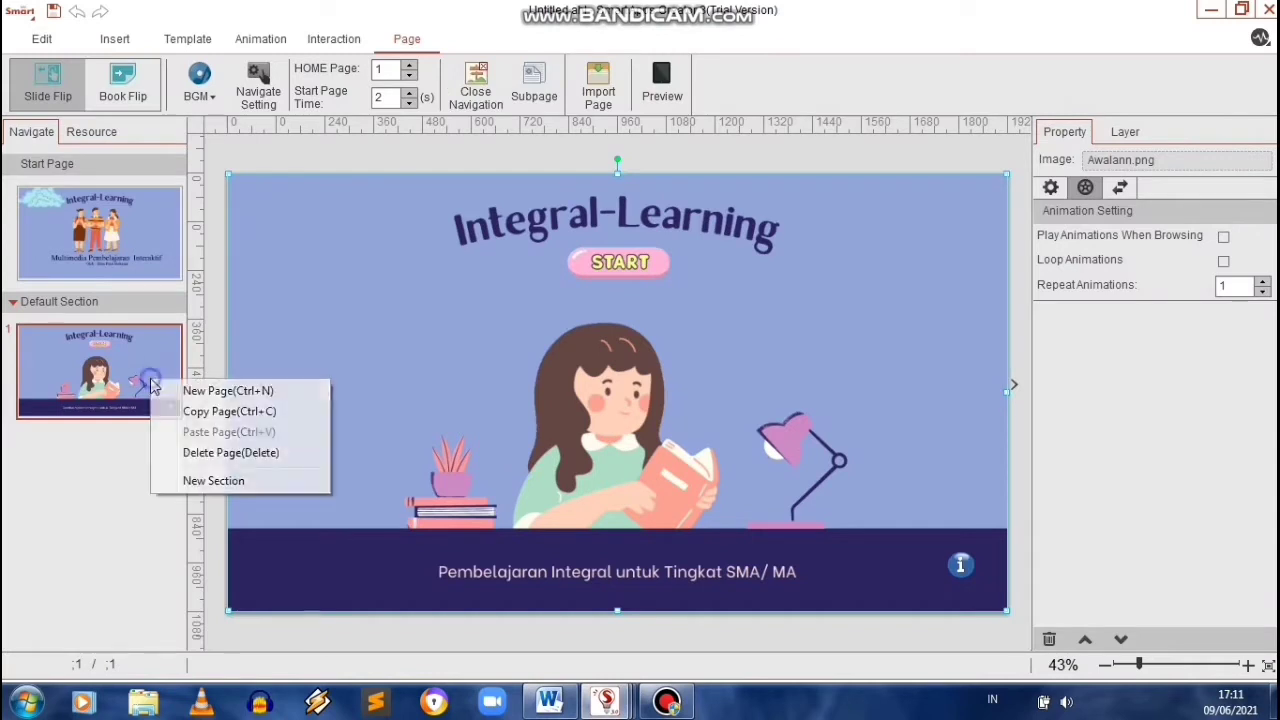
pyautogui.click(196, 484)
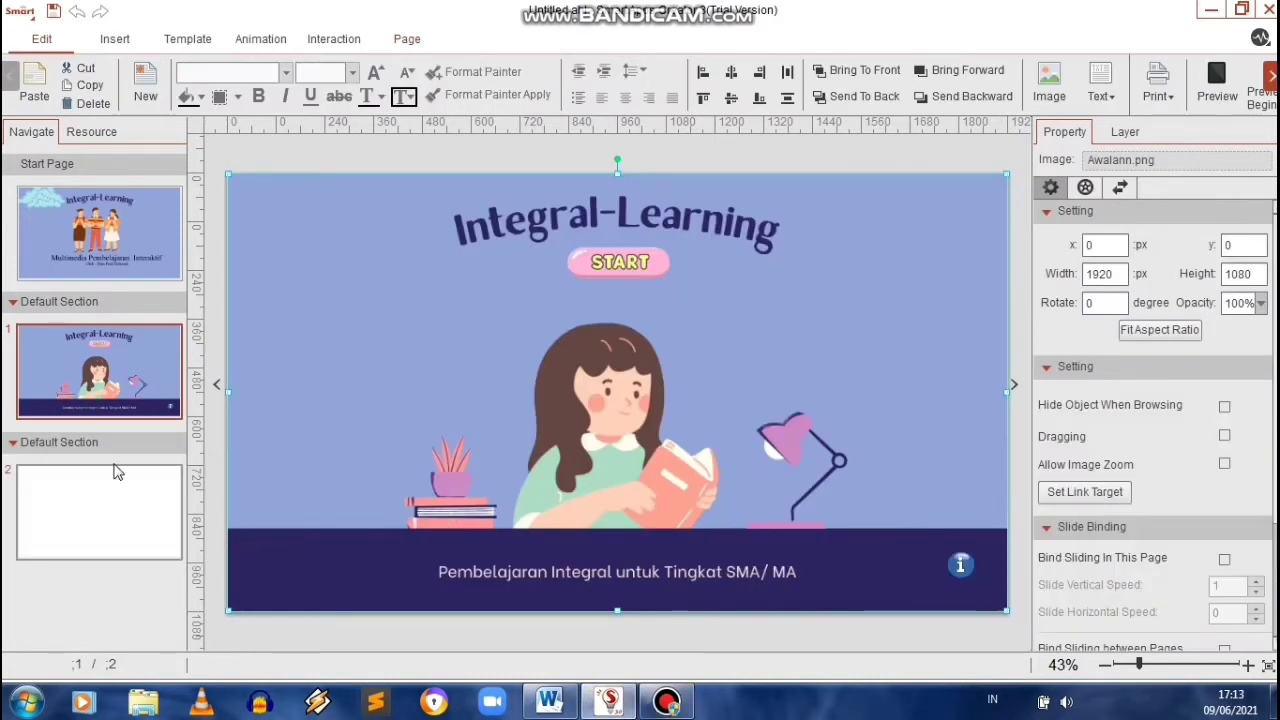
pyautogui.rightClick(113, 443)
pyautogui.click(150, 449)
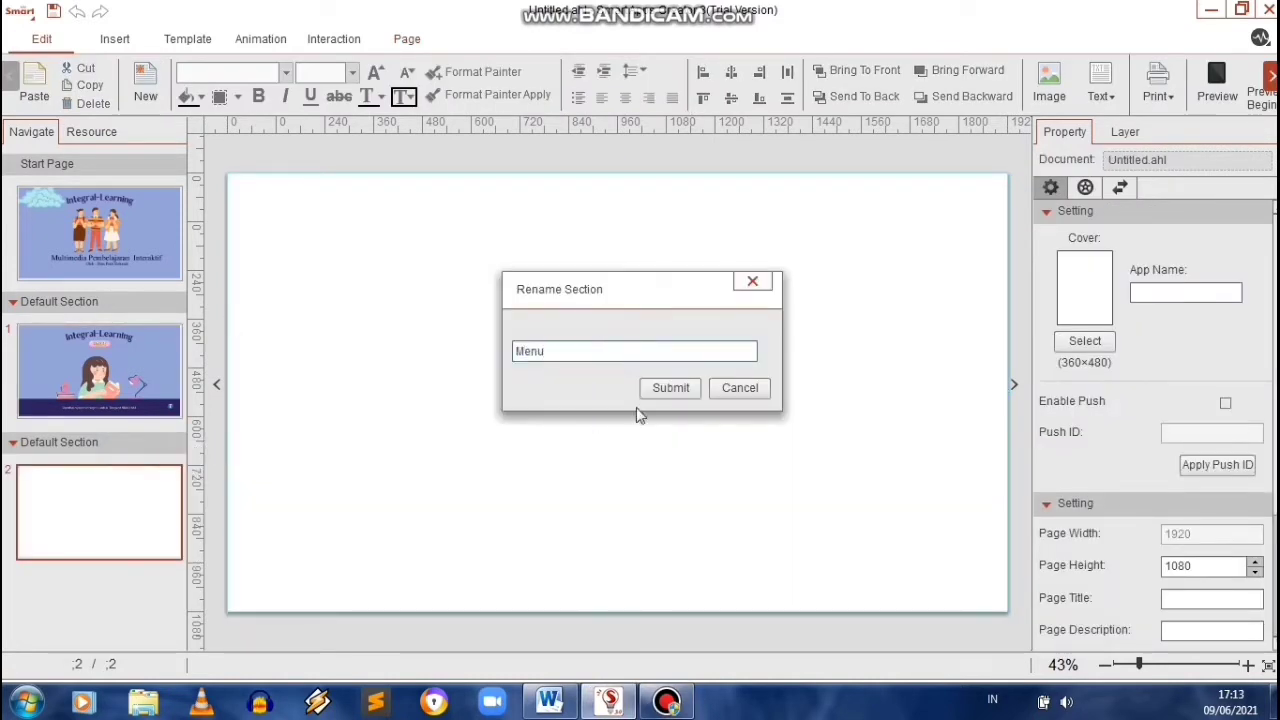
pyautogui.click(676, 388)
# - Set the red INTEGRAL-LEARNING image from the Integral-Learning App folder as the Menu page's background
pyautogui.click(114, 40)
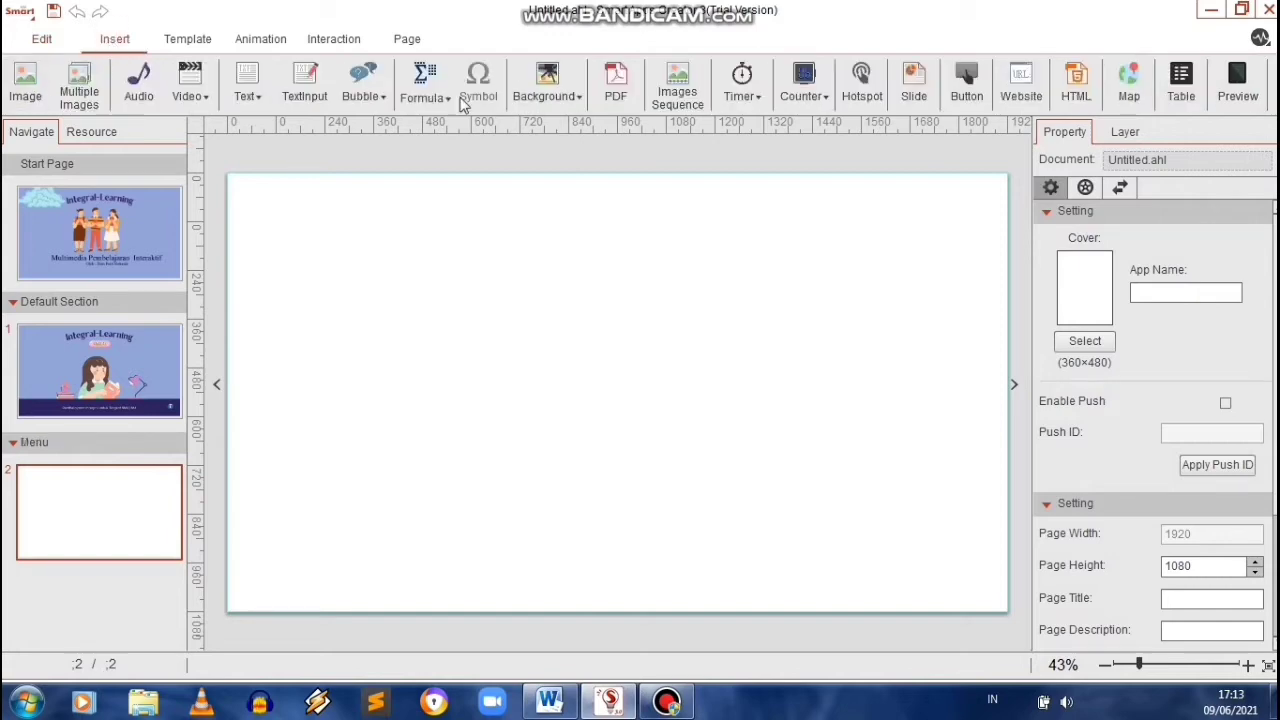
pyautogui.click(576, 96)
pyautogui.click(424, 247)
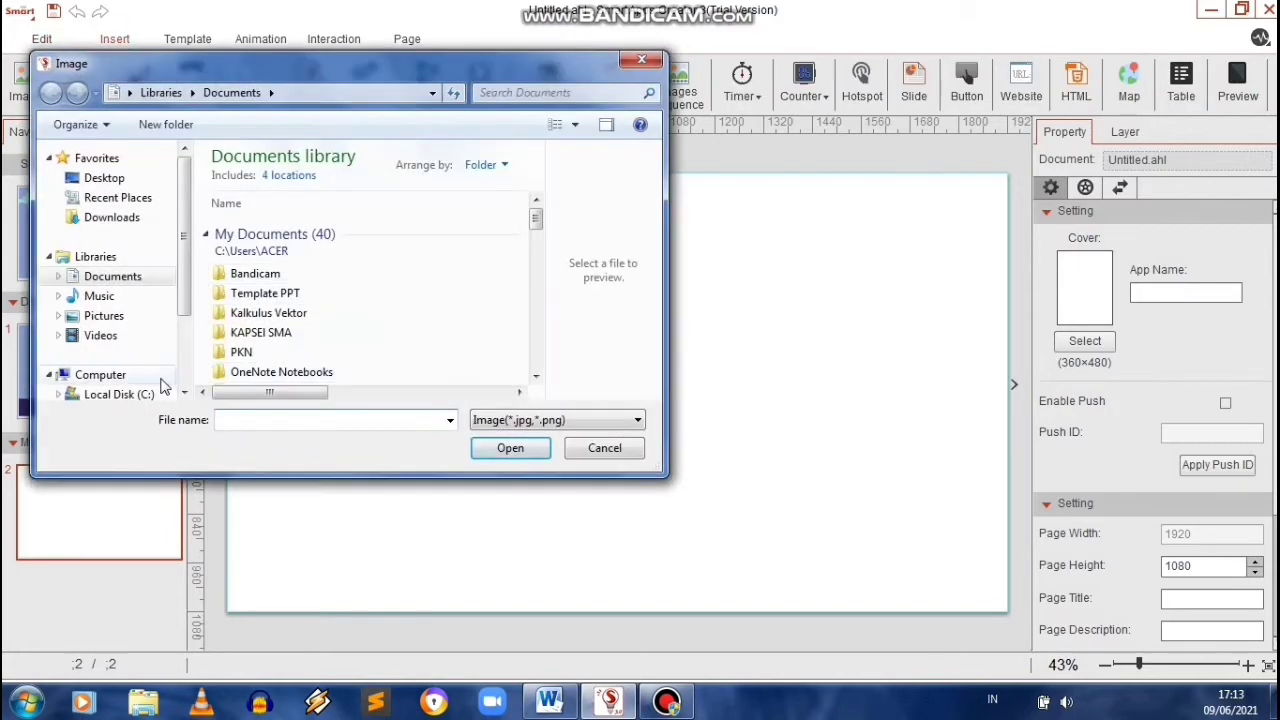
pyautogui.click(140, 366)
pyautogui.doubleClick(322, 222)
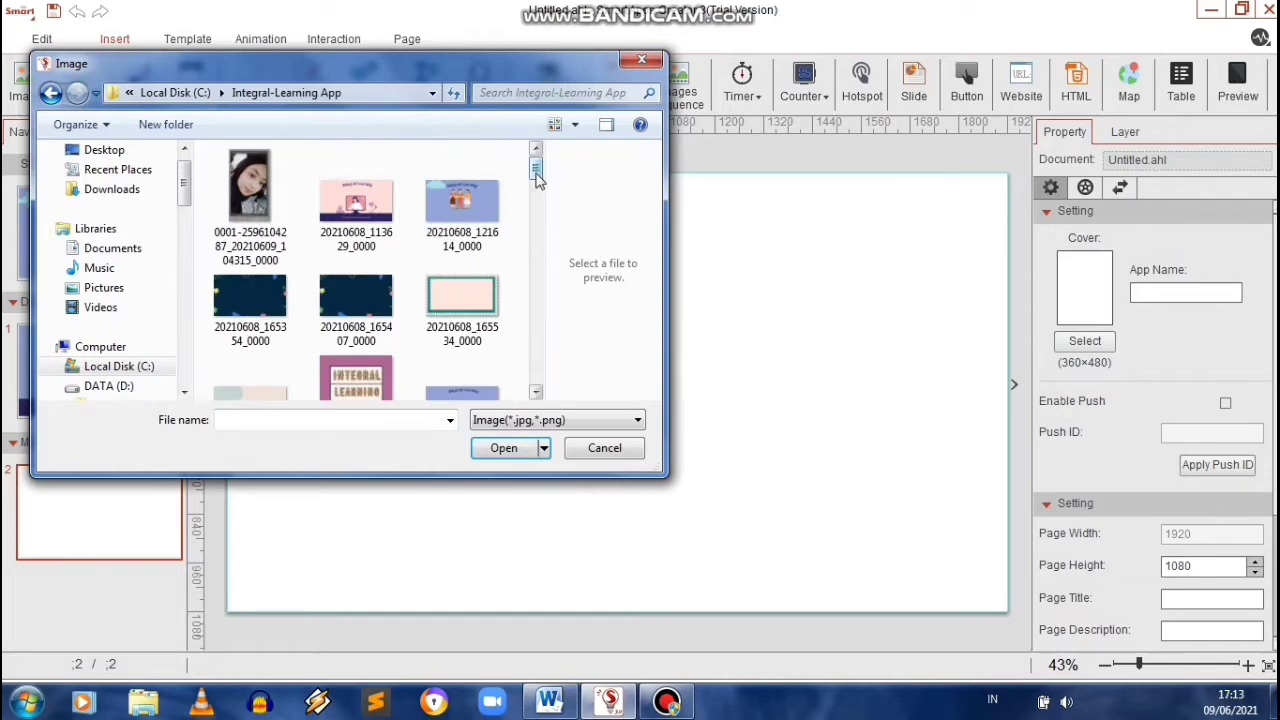
pyautogui.scroll(-3, 537, 177)
pyautogui.scroll(3, 537, 177)
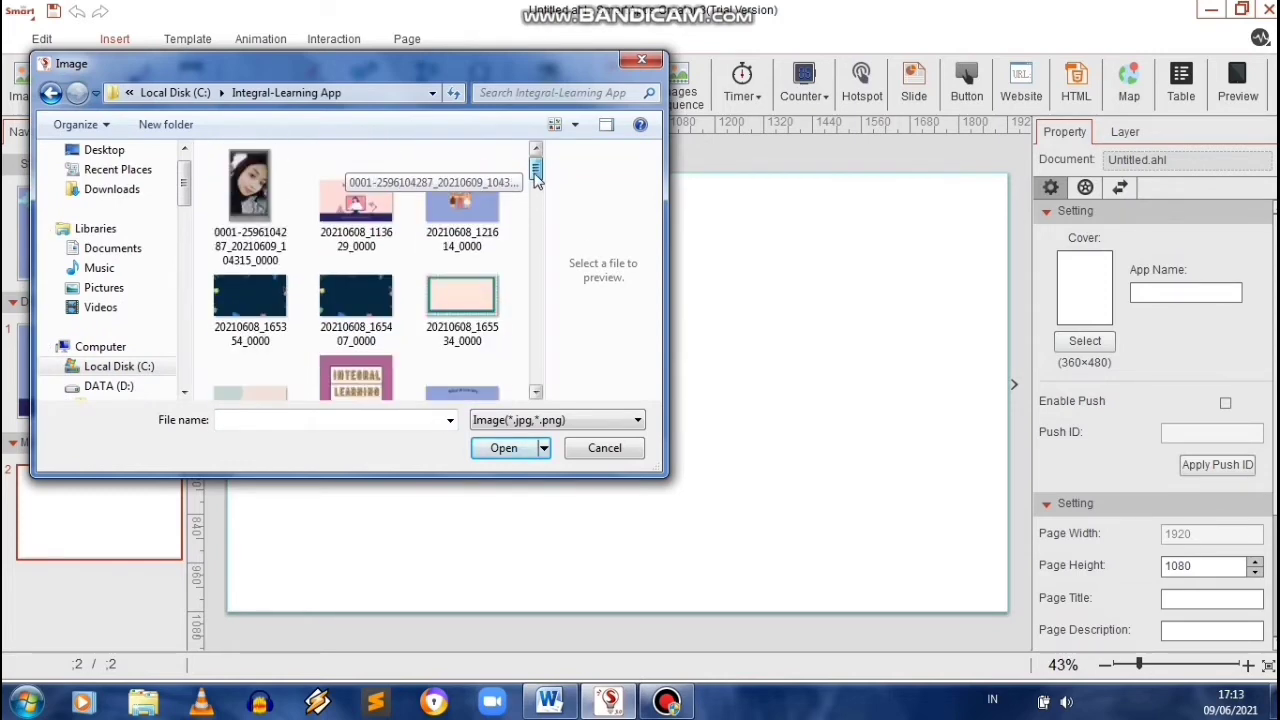
pyautogui.moveTo(537, 177)
pyautogui.mouseDown()
pyautogui.moveTo(535, 250)
pyautogui.moveTo(538, 168)
pyautogui.mouseUp()
pyautogui.click(682, 700)
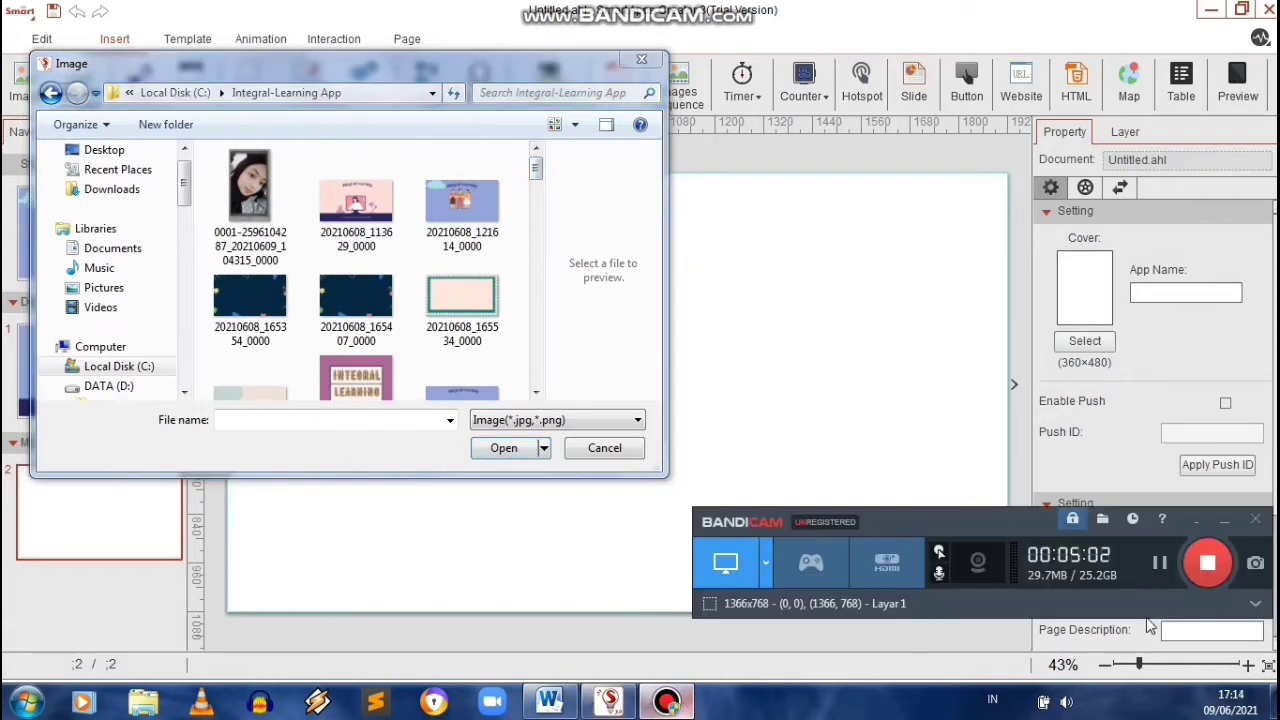
pyautogui.click(1158, 563)
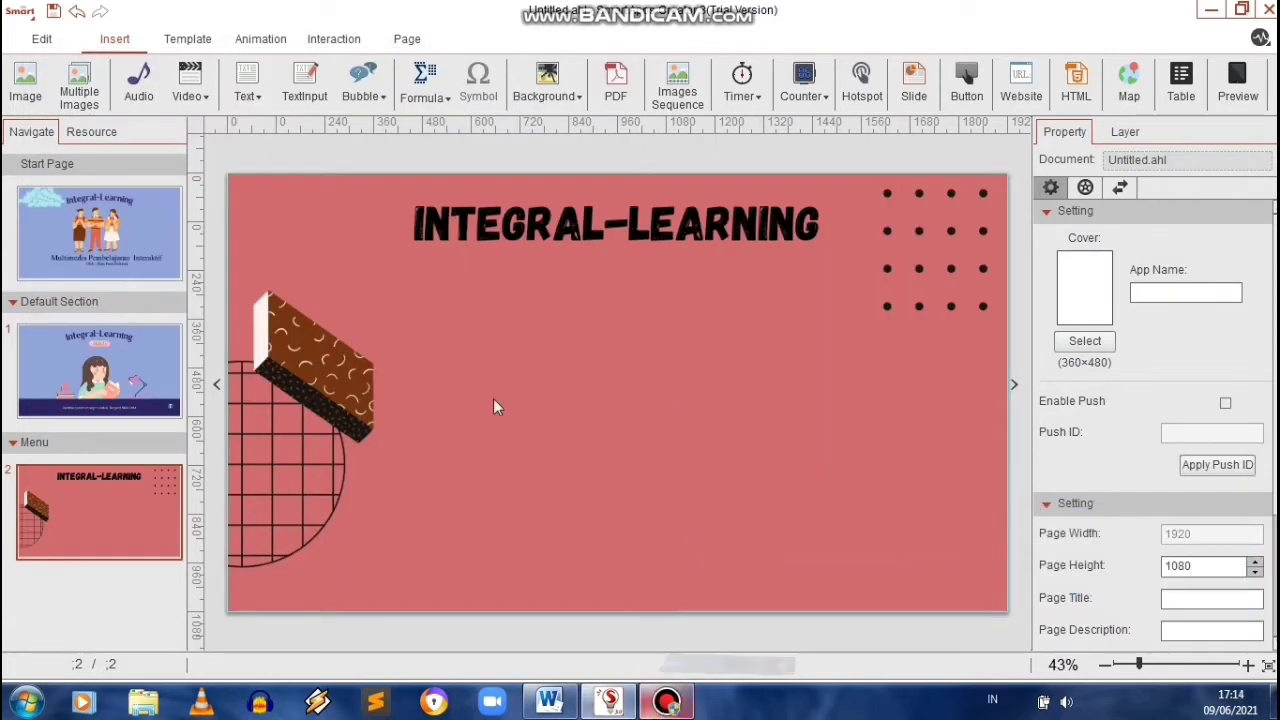
# - Insert the Logo Indikator and PicsArt_06-08-01.29.15 label images onto the Menu page
pyautogui.click(25, 78)
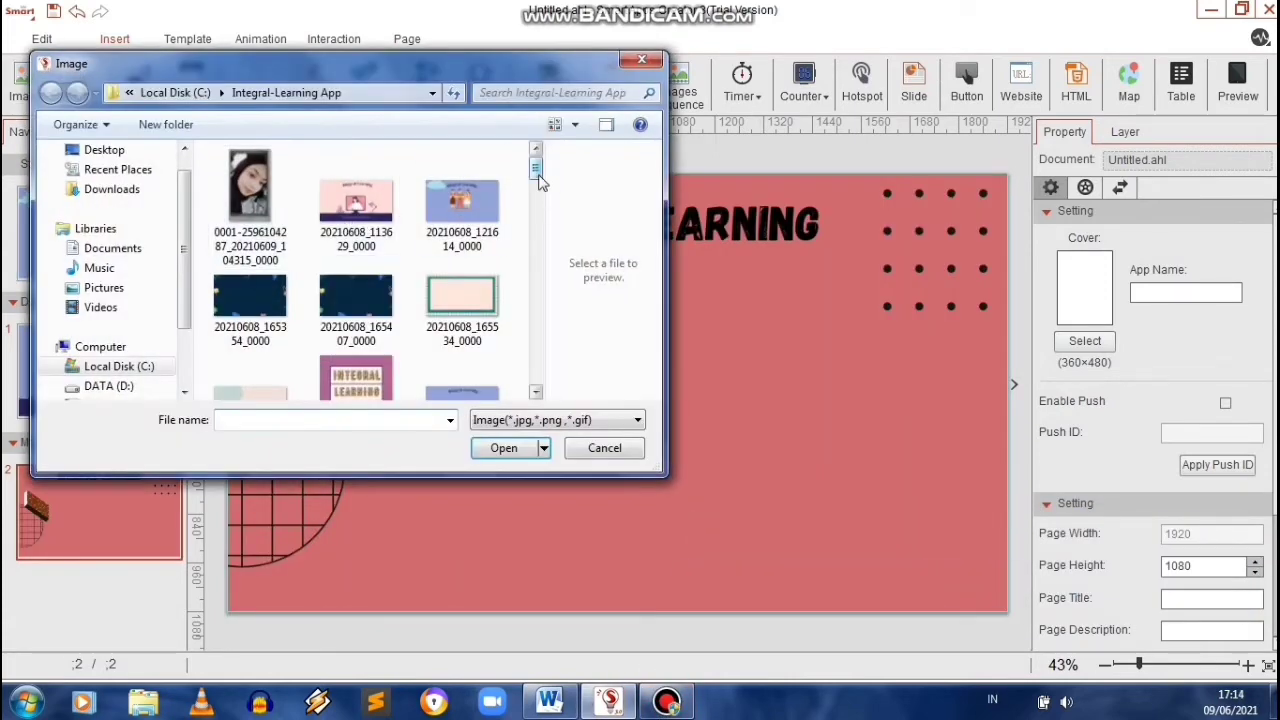
pyautogui.moveTo(538, 178); pyautogui.dragTo(536, 250)
pyautogui.click(462, 240)
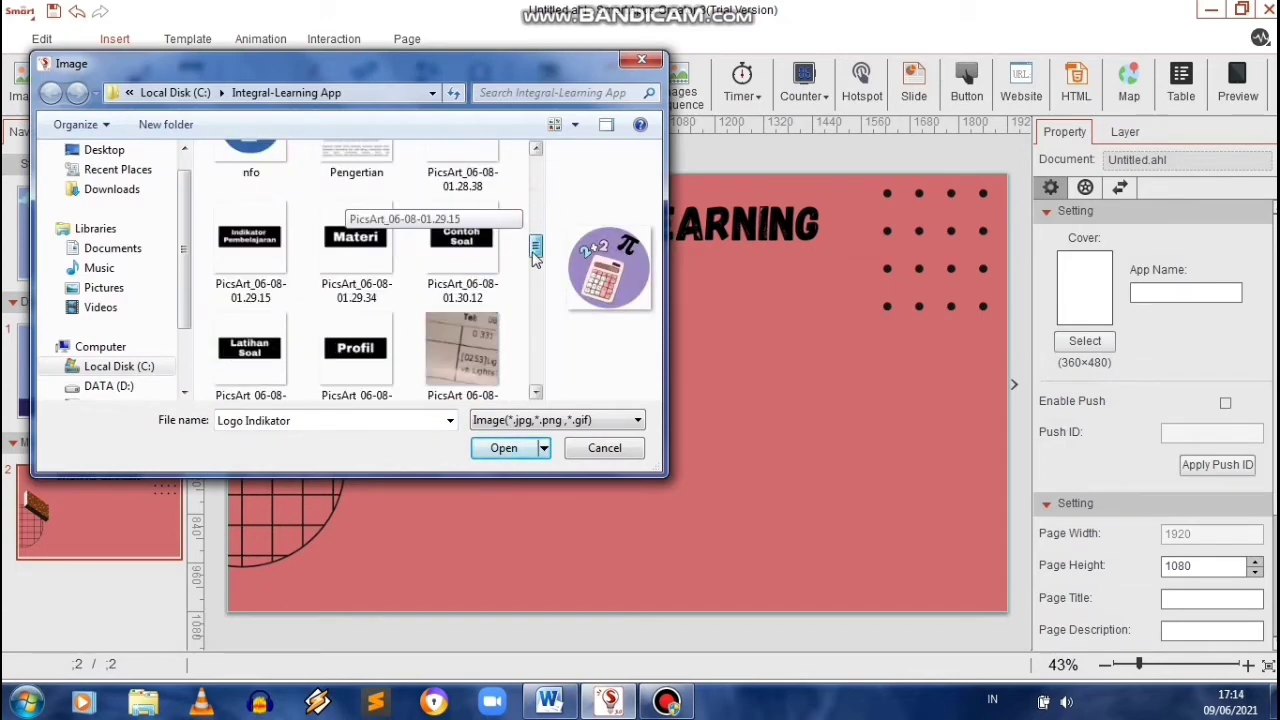
pyautogui.keyDown('ctrl'); pyautogui.click(275, 253); pyautogui.keyUp('ctrl')
pyautogui.click(504, 447)
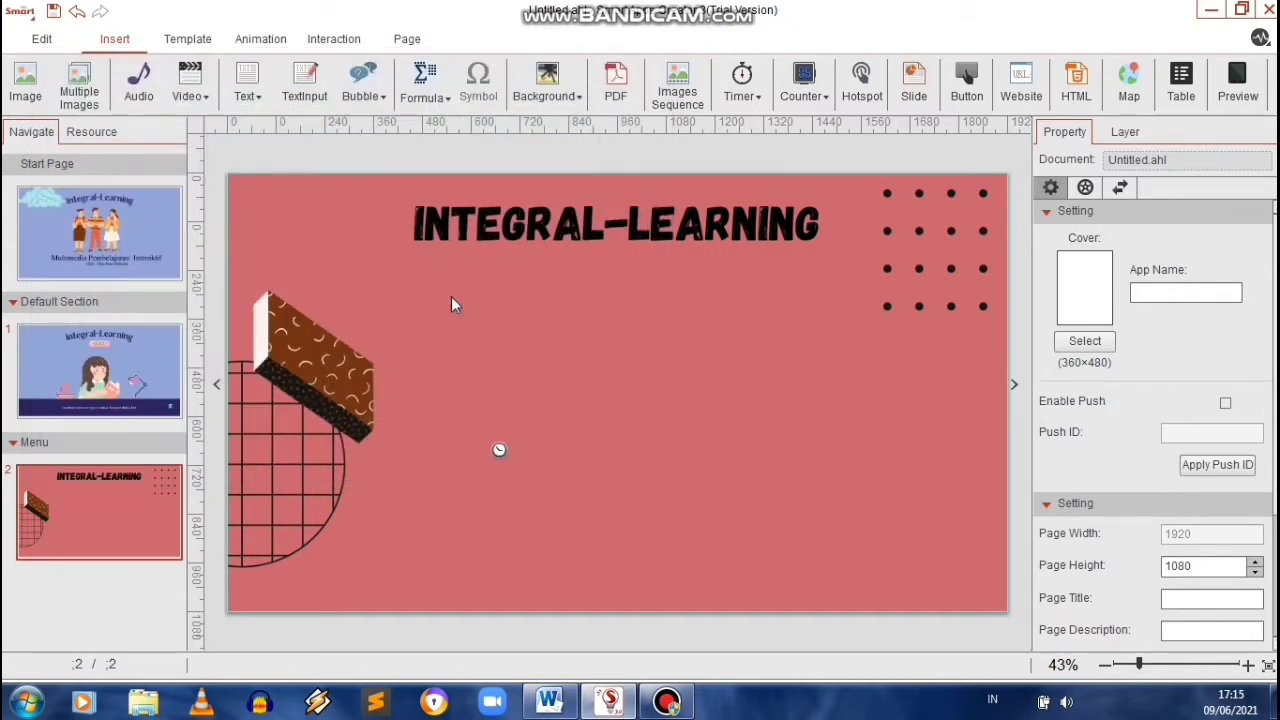
# - Shrink the Indikator Pembelajaran label to about 346 by 346 px and the calculator logo to about 246 by 246 px
pyautogui.moveTo(835, 174); pyautogui.dragTo(538, 470)
pyautogui.click(704, 344)
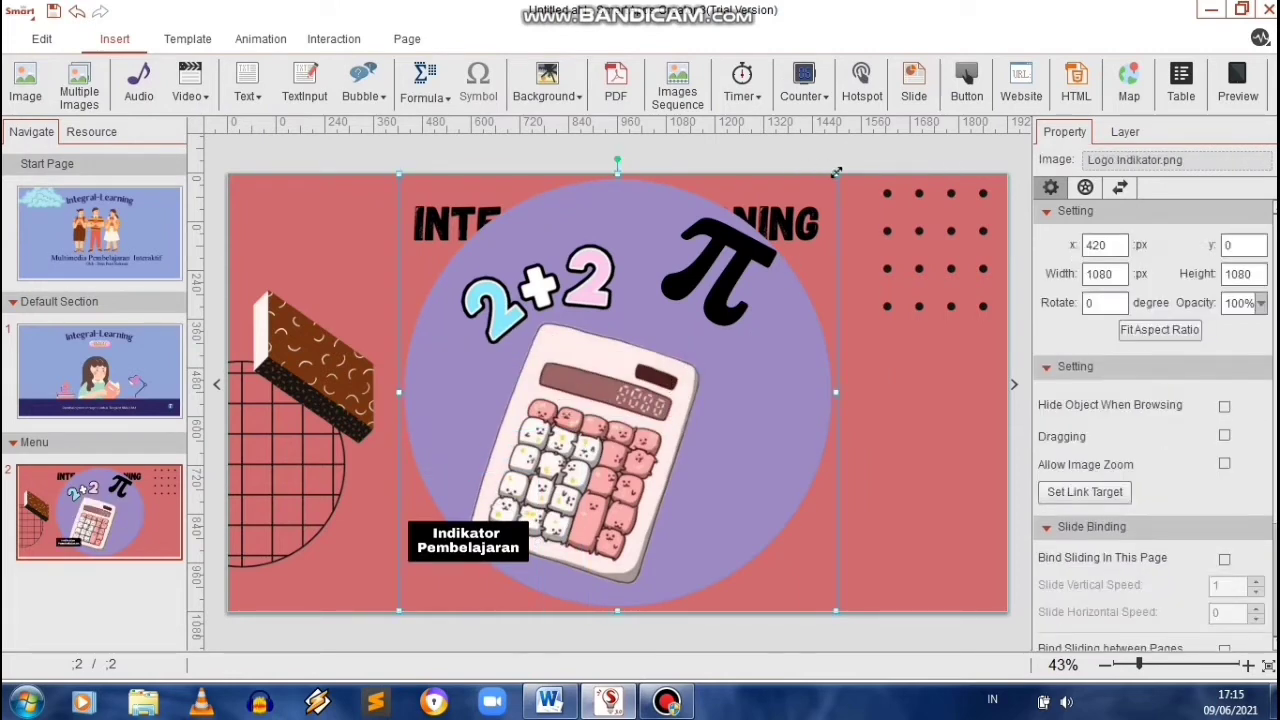
pyautogui.moveTo(835, 174); pyautogui.dragTo(497, 513)
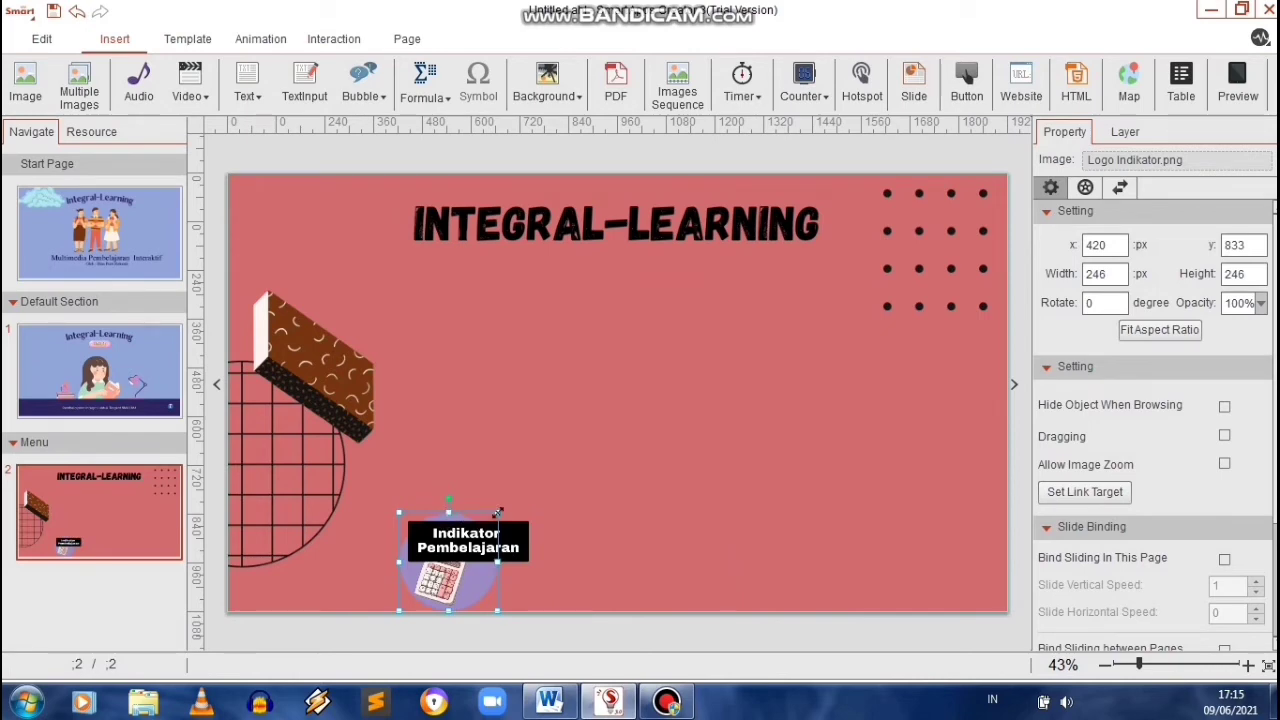
# - Place the calculator logo below the page title with the Indikator Pembelajaran label directly beneath it, and shrink the label slightly
pyautogui.moveTo(484, 525); pyautogui.dragTo(497, 404)
pyautogui.moveTo(455, 578); pyautogui.dragTo(492, 339)
pyautogui.click(506, 450)
pyautogui.click(524, 418)
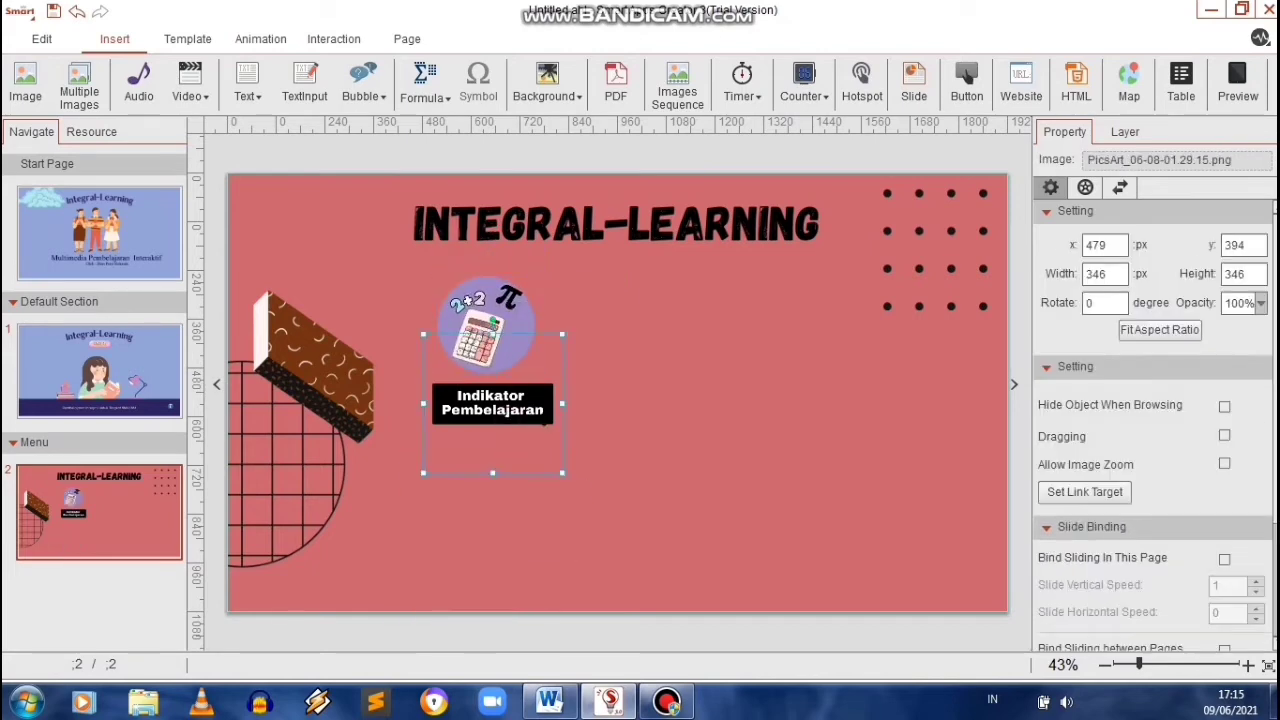
pyautogui.moveTo(563, 473); pyautogui.dragTo(555, 465)
pyautogui.click(614, 516)
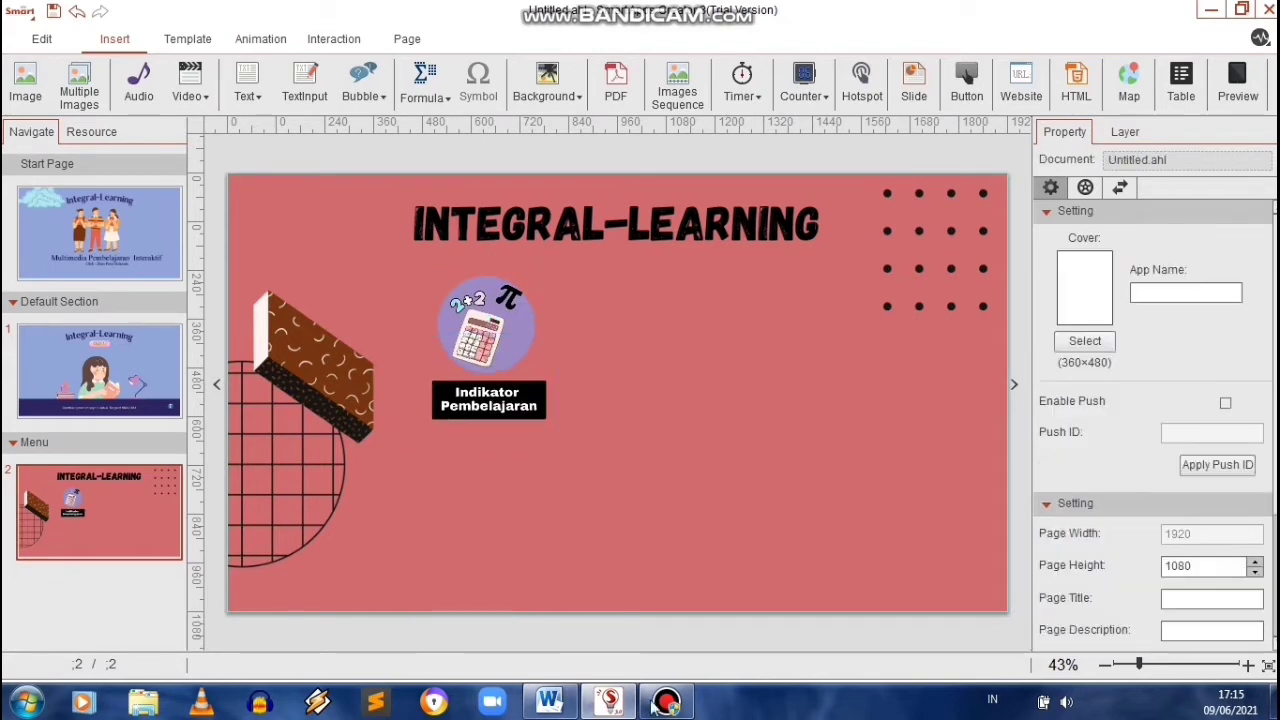
pyautogui.click(665, 705)
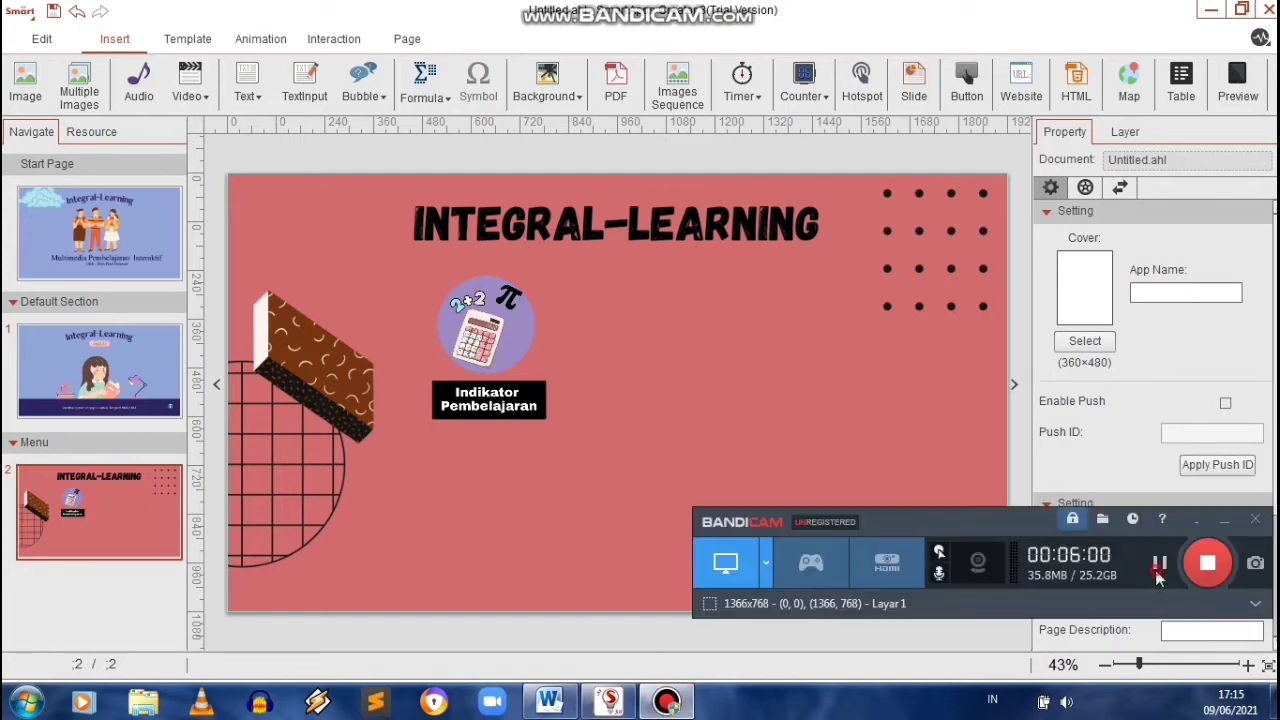
pyautogui.click(1158, 565)
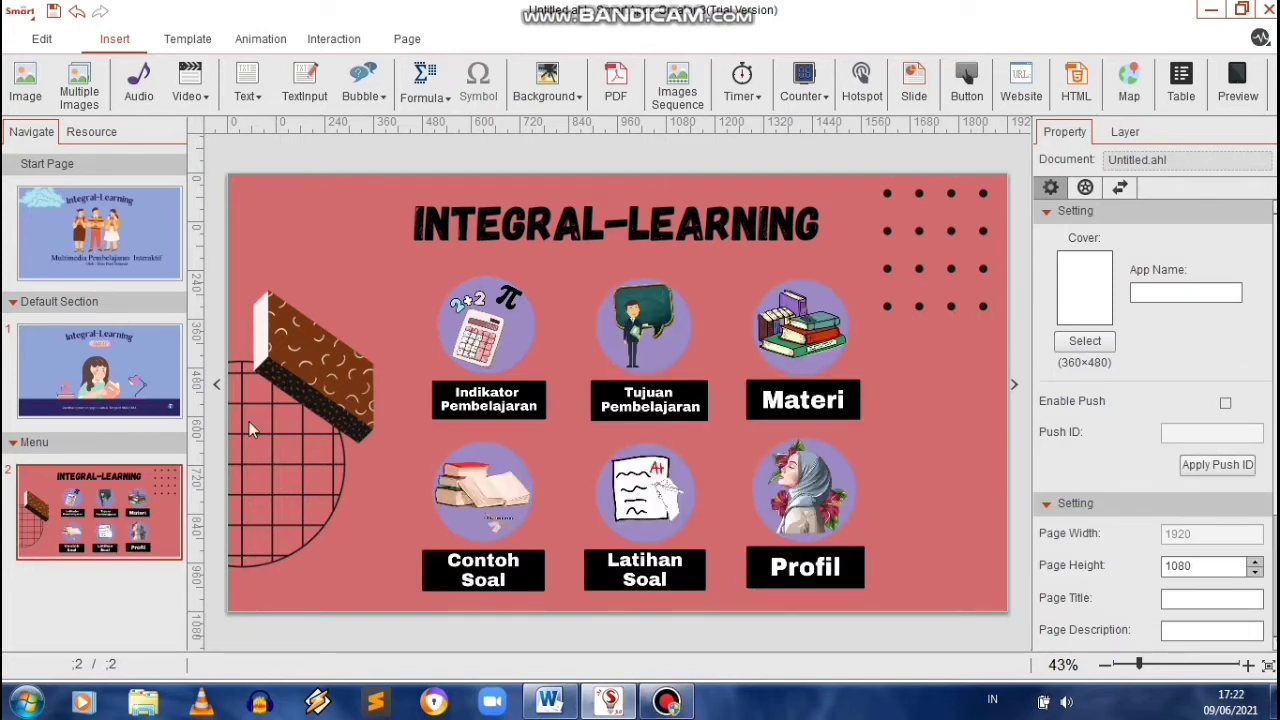
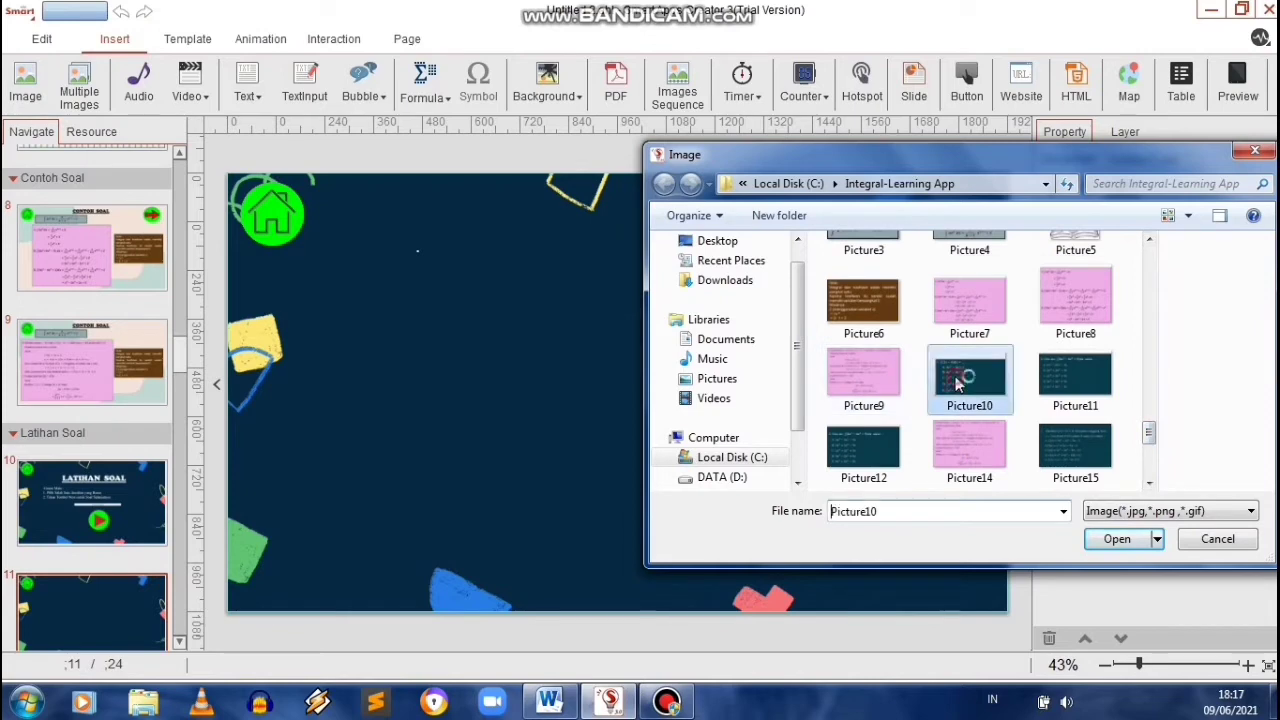
# - Insert the Picture10 question image on page 11 and add a Float In animation to it
pyautogui.click(1117, 540)
pyautogui.click(260, 38)
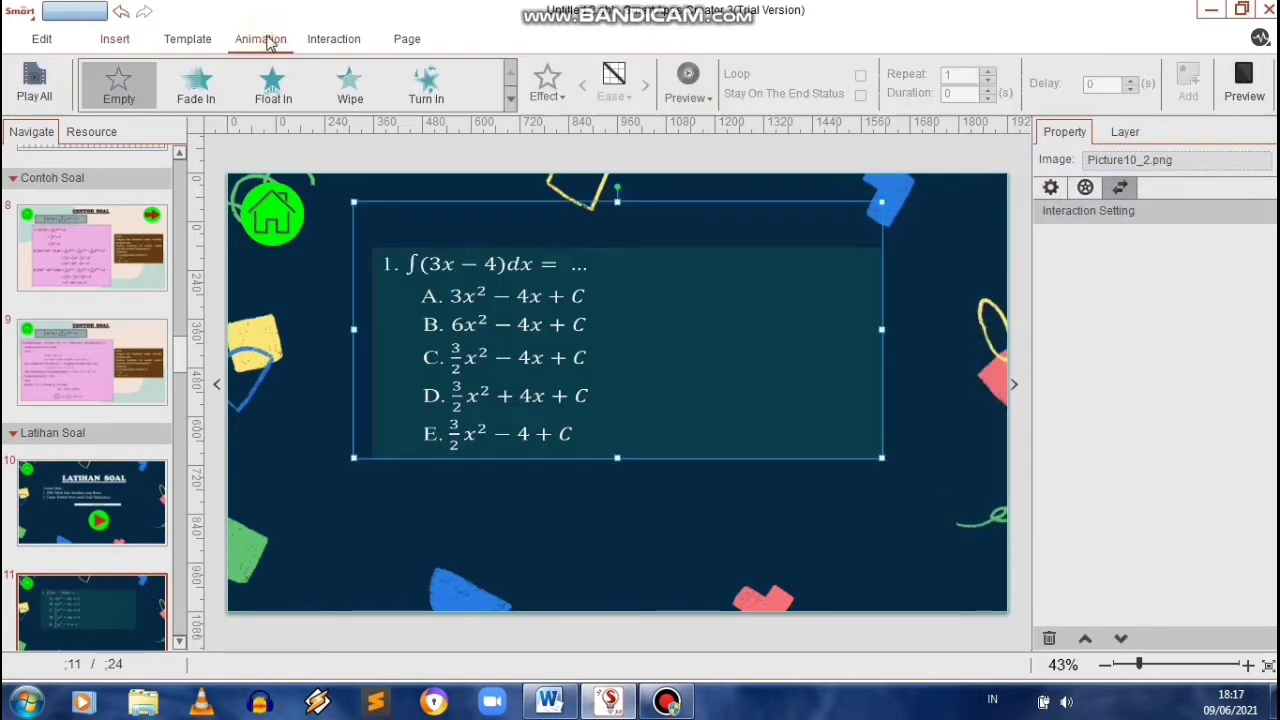
pyautogui.click(273, 85)
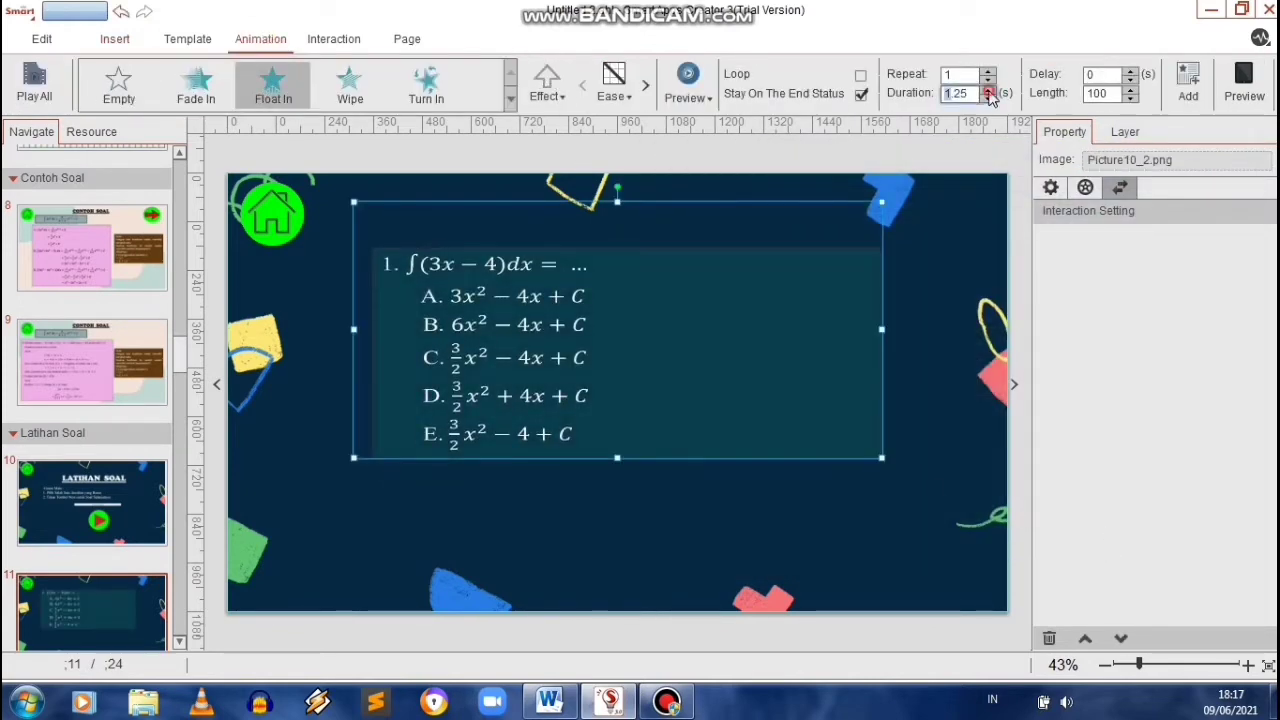
pyautogui.click(1188, 80)
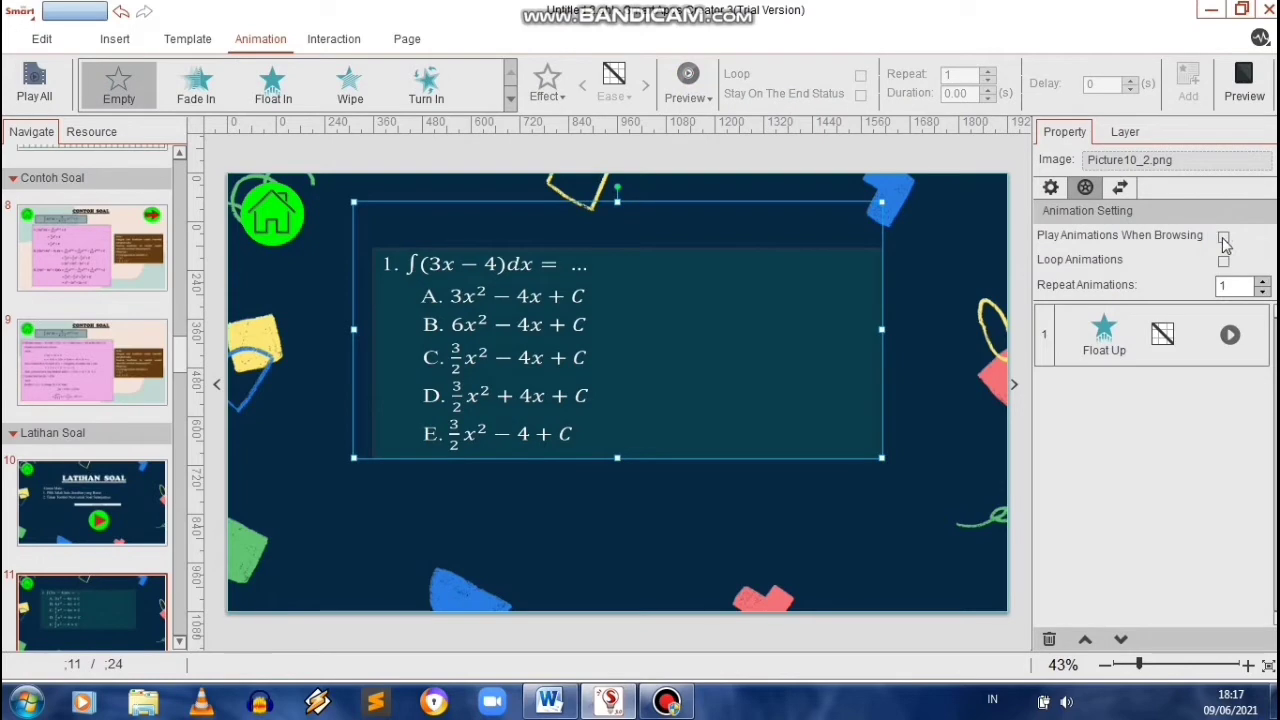
pyautogui.click(743, 524)
# - Insert the BENAR and SALAH button images, PicsArt_06-08-09.29.38 and PicsArt_06-08-09.29.21, onto page 11
pyautogui.click(114, 38)
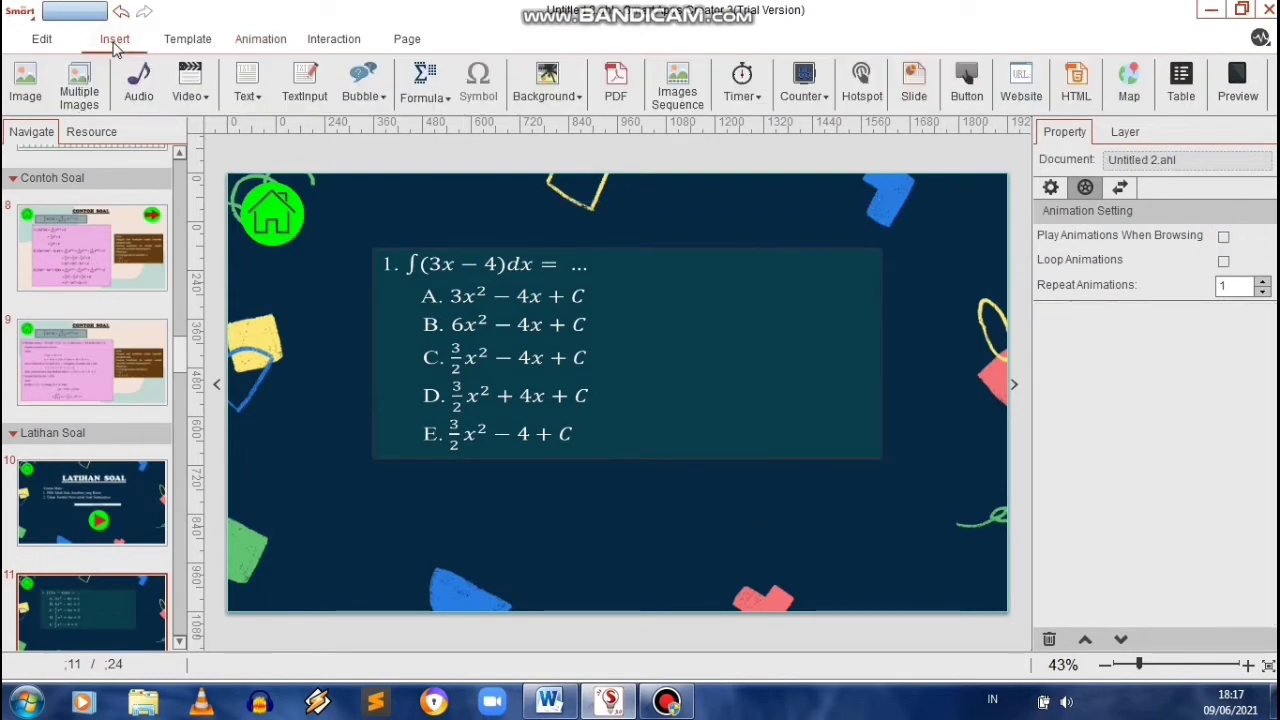
pyautogui.click(26, 85)
pyautogui.moveTo(1148, 262); pyautogui.dragTo(1146, 340)
pyautogui.click(1075, 395)
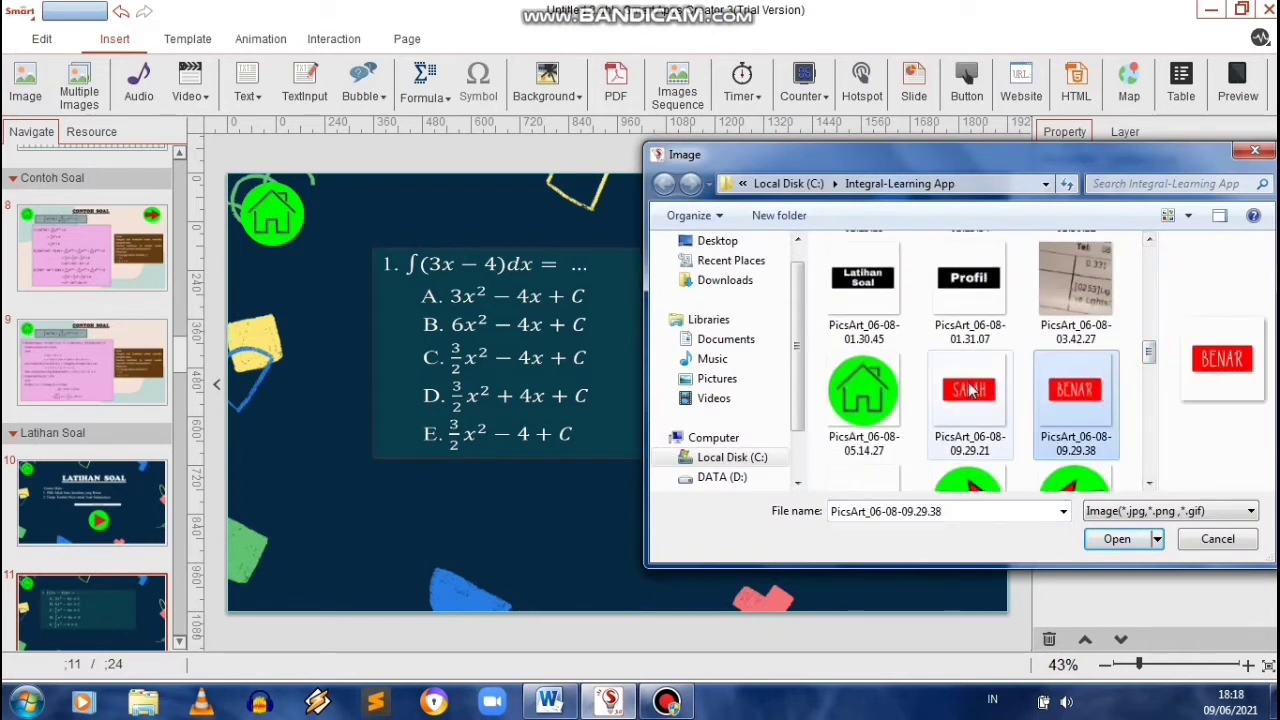
pyautogui.keyDown('ctrl'); pyautogui.click(968, 395); pyautogui.keyUp('ctrl')
pyautogui.click(1106, 541)
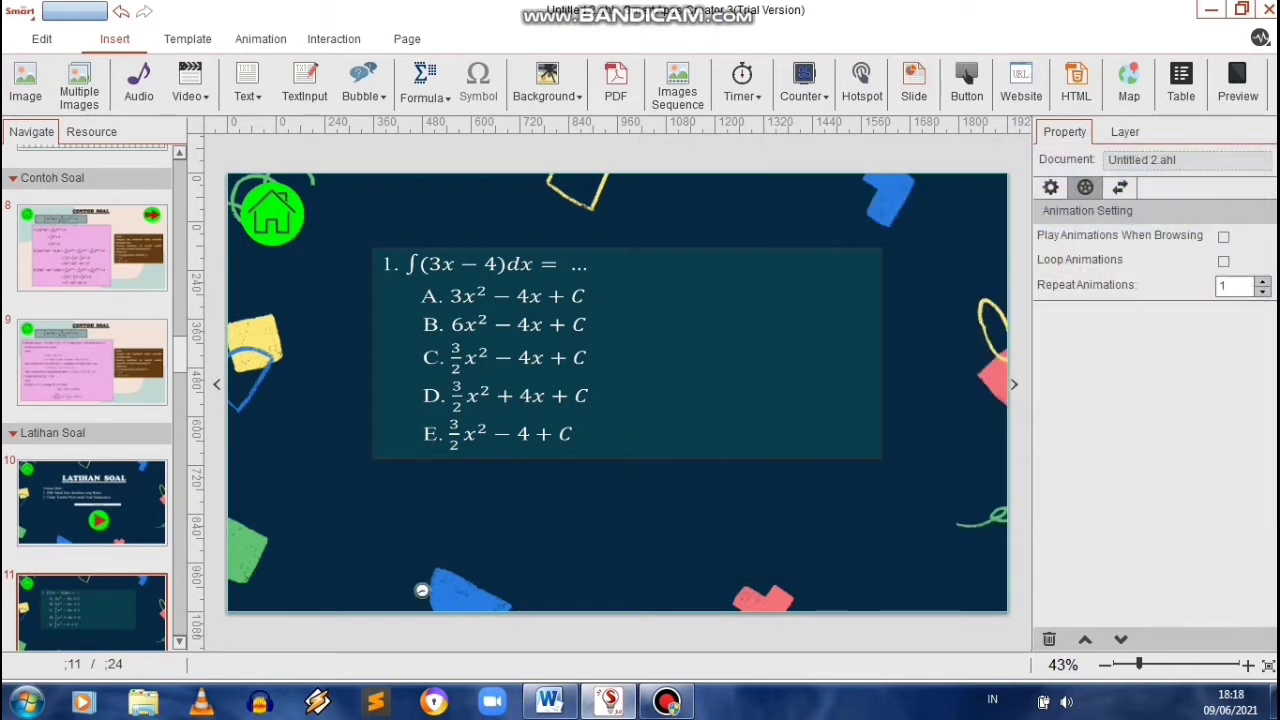
# - Shrink the BENAR and SALAH images to about 216 by 216 px and place them side by side beneath the question
pyautogui.click(875, 314)
pyautogui.moveTo(763, 396); pyautogui.dragTo(916, 486)
pyautogui.moveTo(983, 269); pyautogui.dragTo(770, 485)
pyautogui.moveTo(745, 525); pyautogui.dragTo(635, 516)
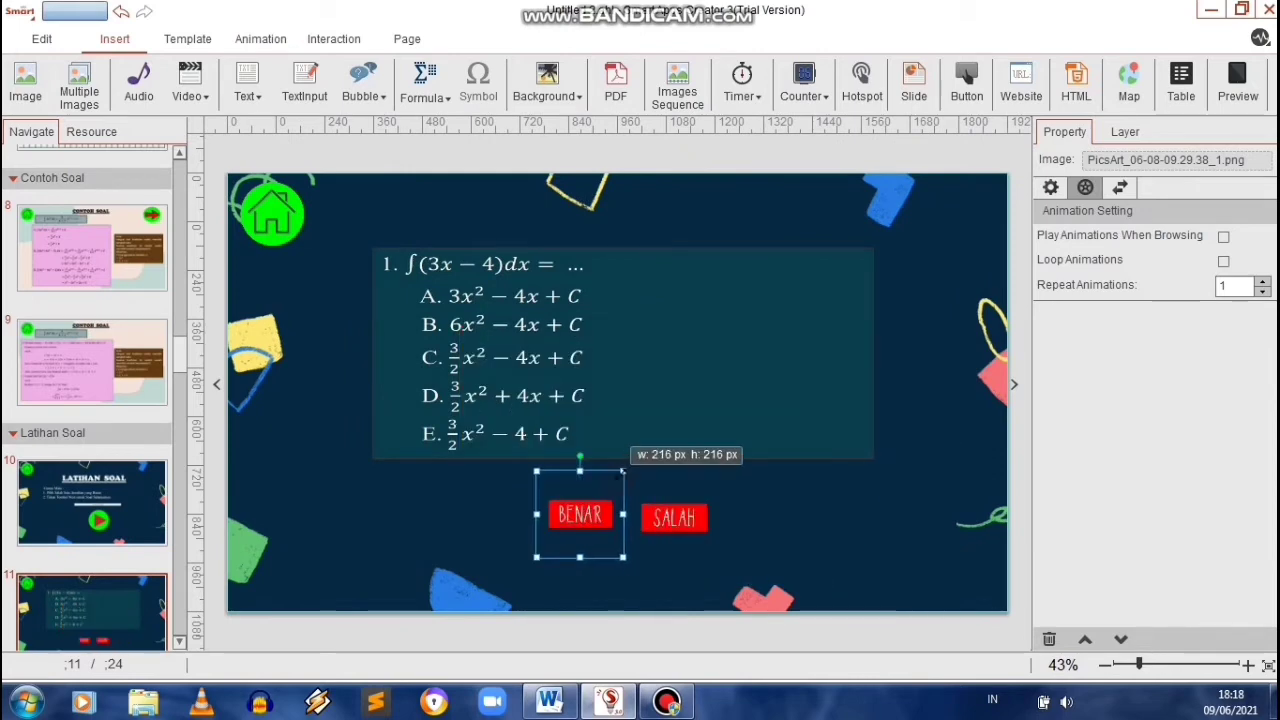
pyautogui.moveTo(593, 517); pyautogui.dragTo(592, 518)
pyautogui.click(492, 526)
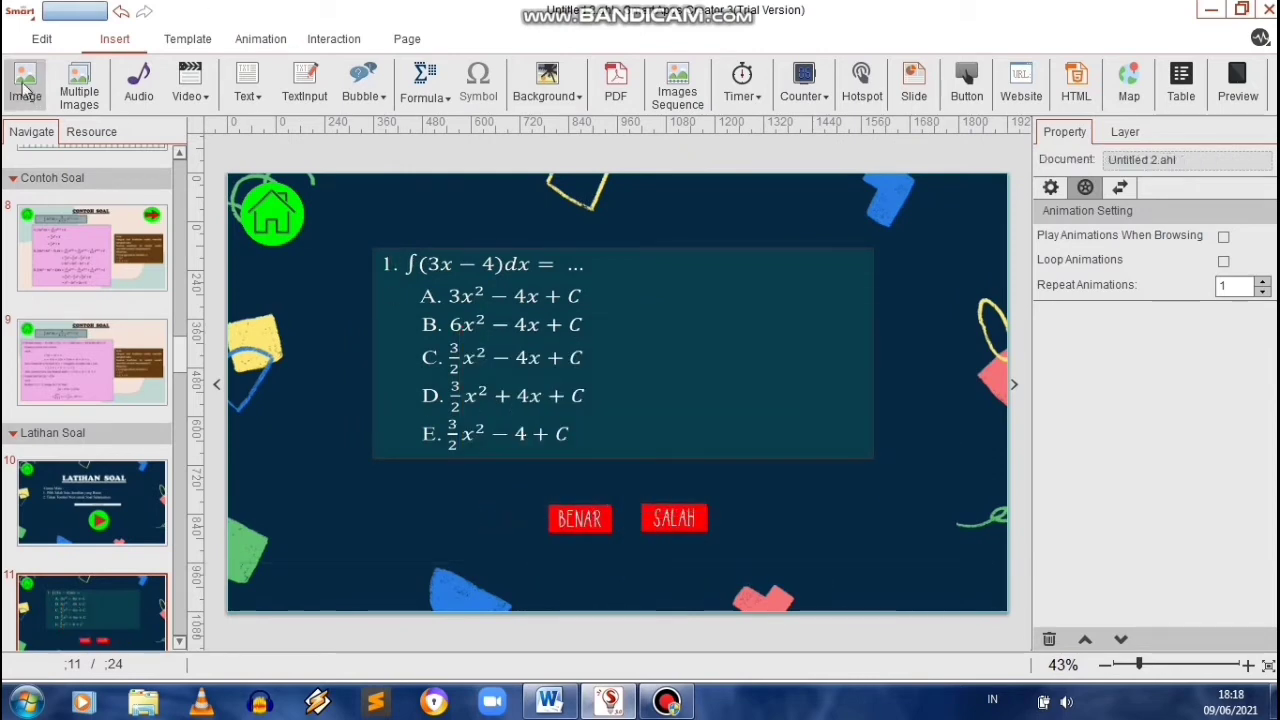
# - Insert the BENAR audio file and place its icon just beside the BENAR button
pyautogui.click(139, 85)
pyautogui.click(1064, 289)
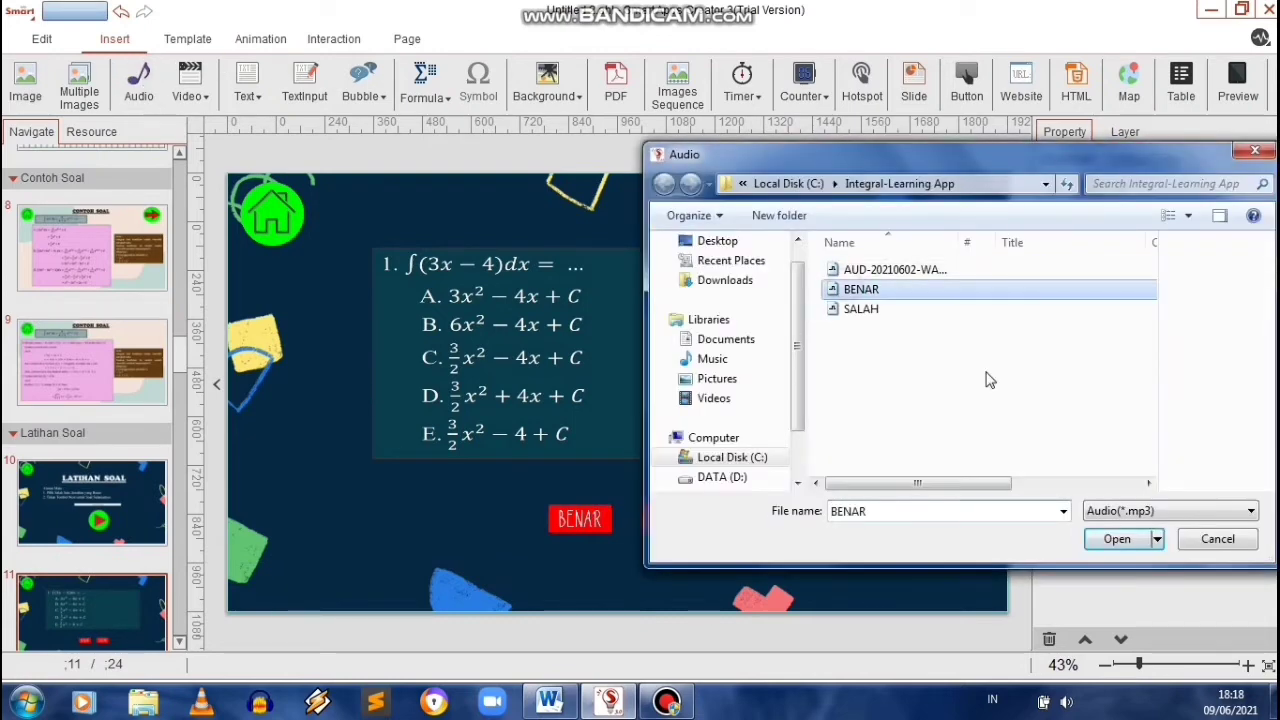
pyautogui.click(1117, 539)
pyautogui.moveTo(614, 388); pyautogui.dragTo(528, 517)
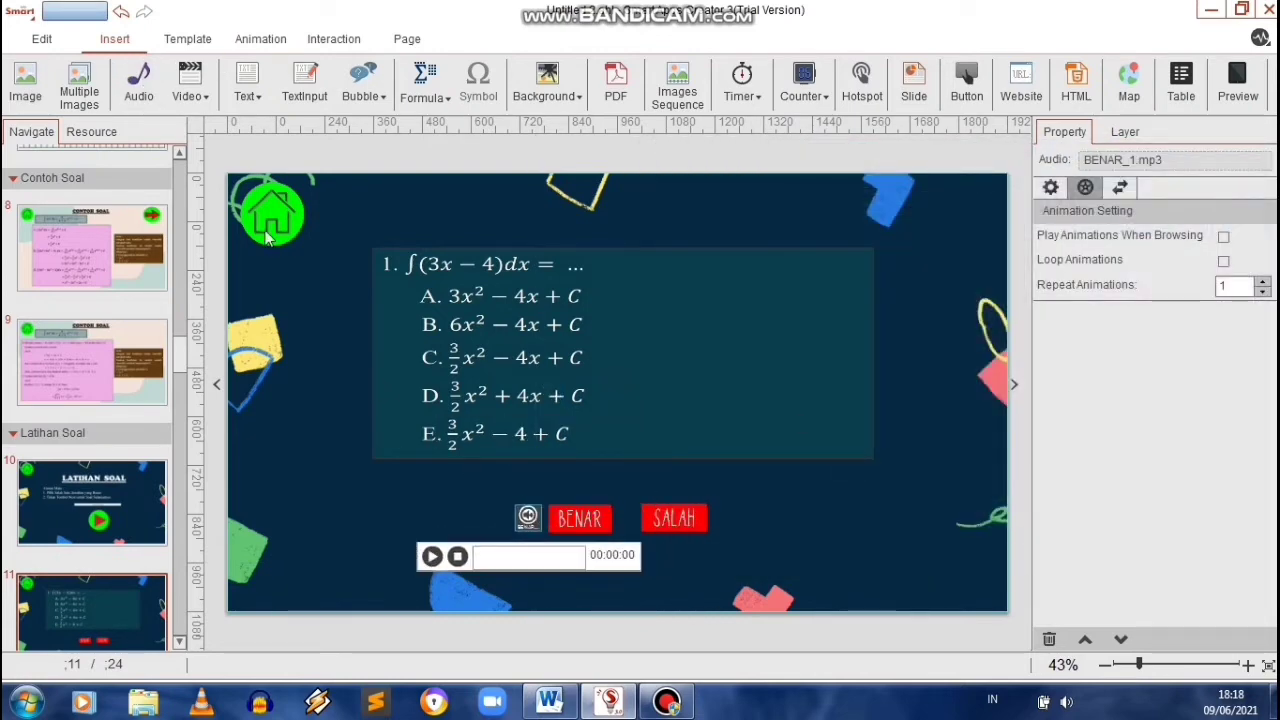
# - Insert the SALAH audio file on page 11 and place its icon just beside the SALAH button
pyautogui.click(139, 82)
pyautogui.click(1064, 311)
pyautogui.click(1117, 539)
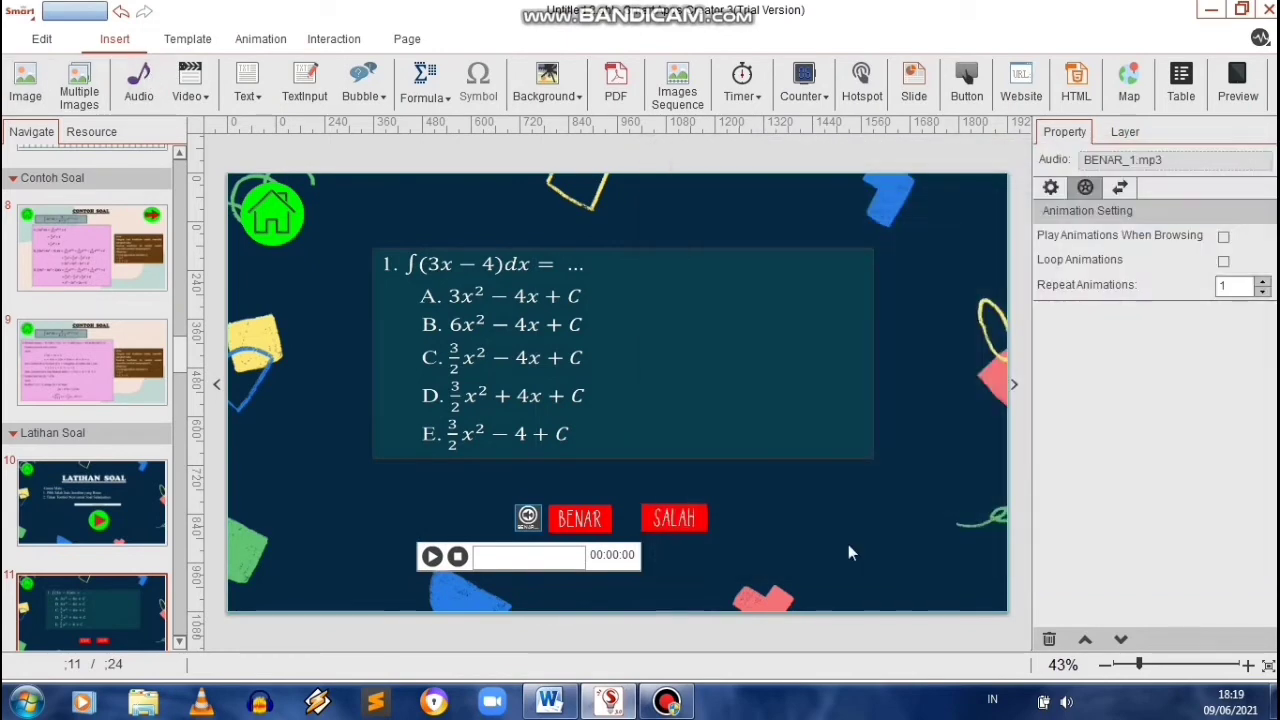
pyautogui.moveTo(614, 388); pyautogui.dragTo(726, 514)
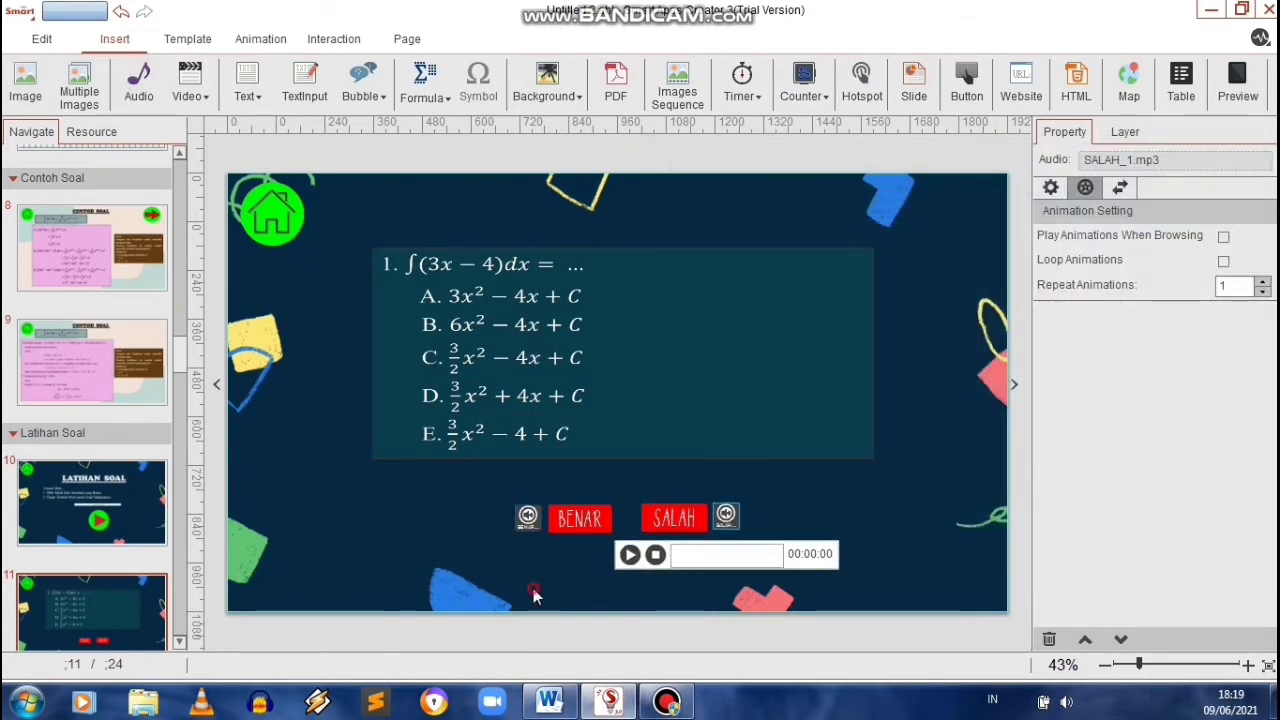
# - Insert a hotspot on page 11 and size it to cover all the answer options A to E
pyautogui.rightClick(652, 272)
pyautogui.click(862, 82)
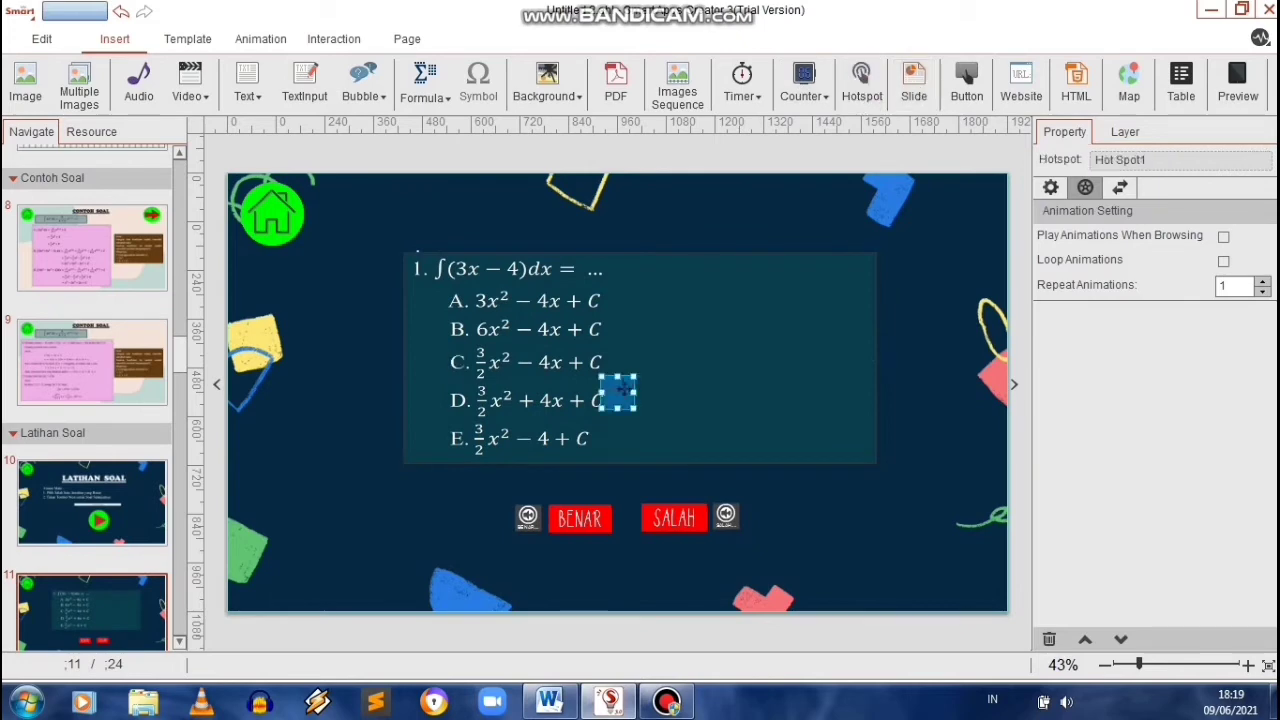
pyautogui.moveTo(620, 392); pyautogui.dragTo(616, 424)
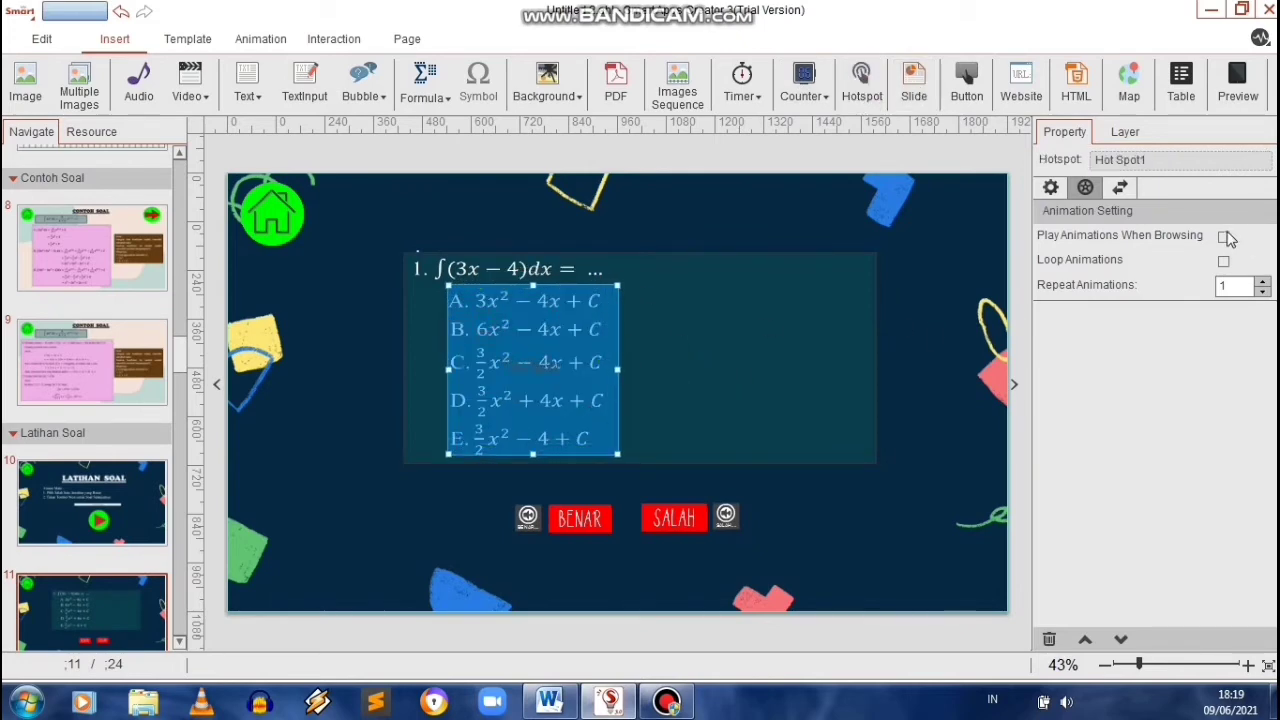
# - Insert a second hotspot and fit it over answer option C only
pyautogui.click(666, 700)
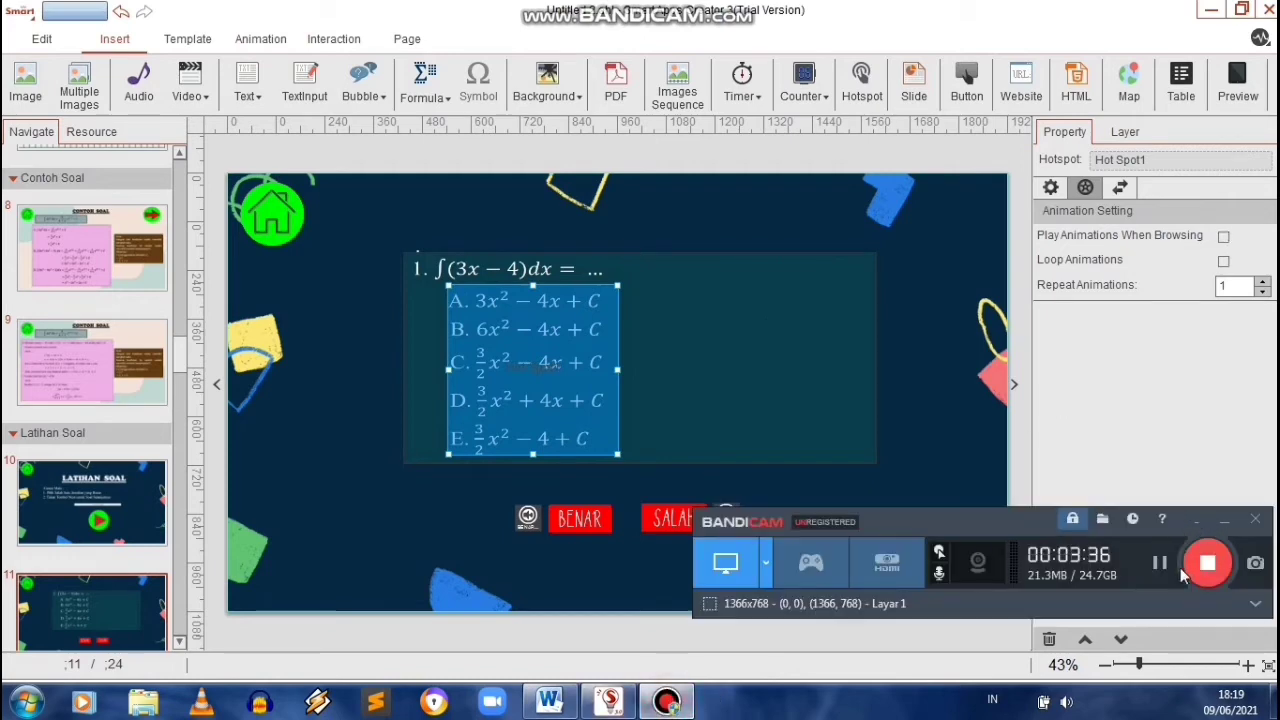
pyautogui.click(866, 98)
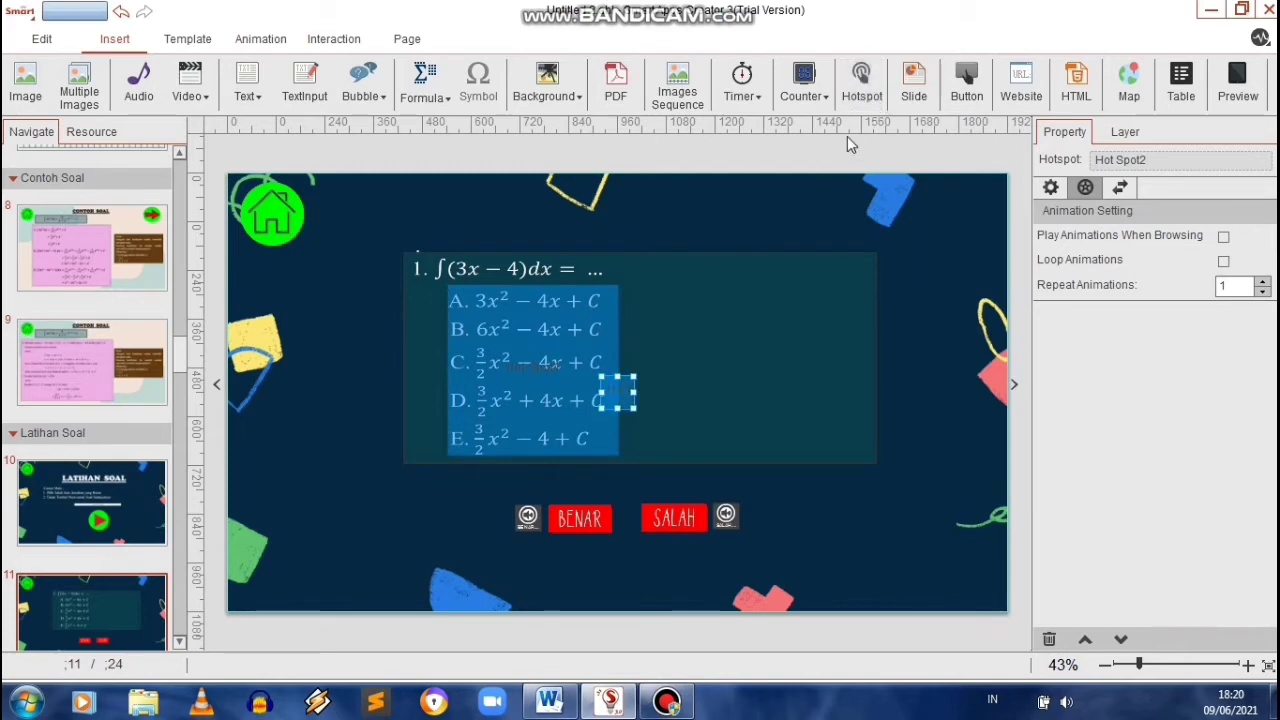
pyautogui.moveTo(617, 395); pyautogui.dragTo(619, 362)
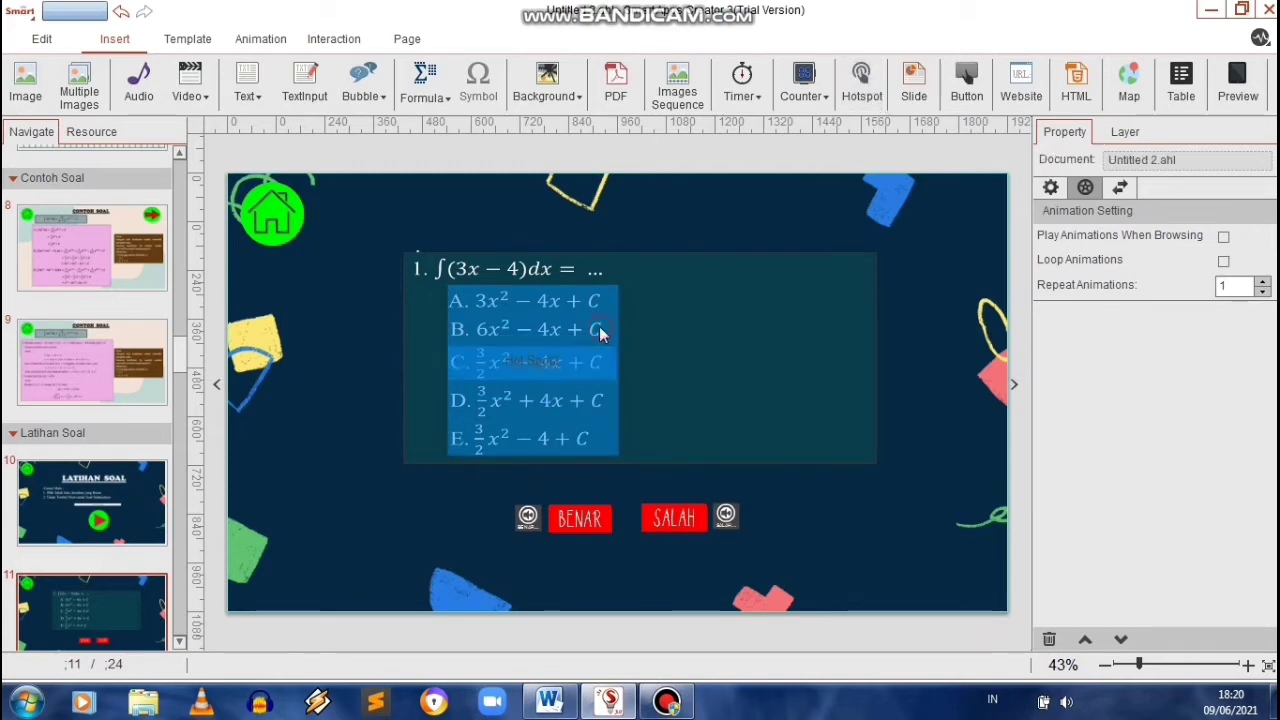
# - Rename the hotspot covering answer options A to E as Salah
pyautogui.rightClick(599, 328)
pyautogui.click(531, 313)
pyautogui.click(1127, 137)
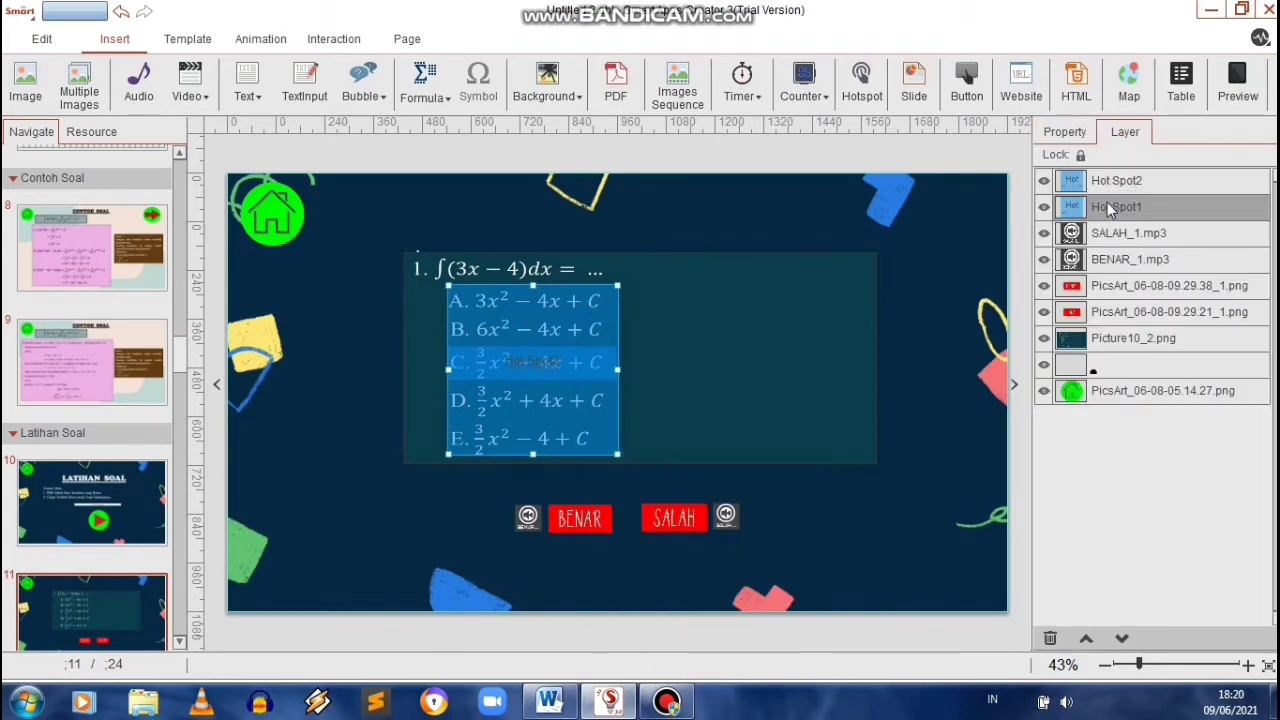
pyautogui.click(1110, 207)
pyautogui.write('pil A')
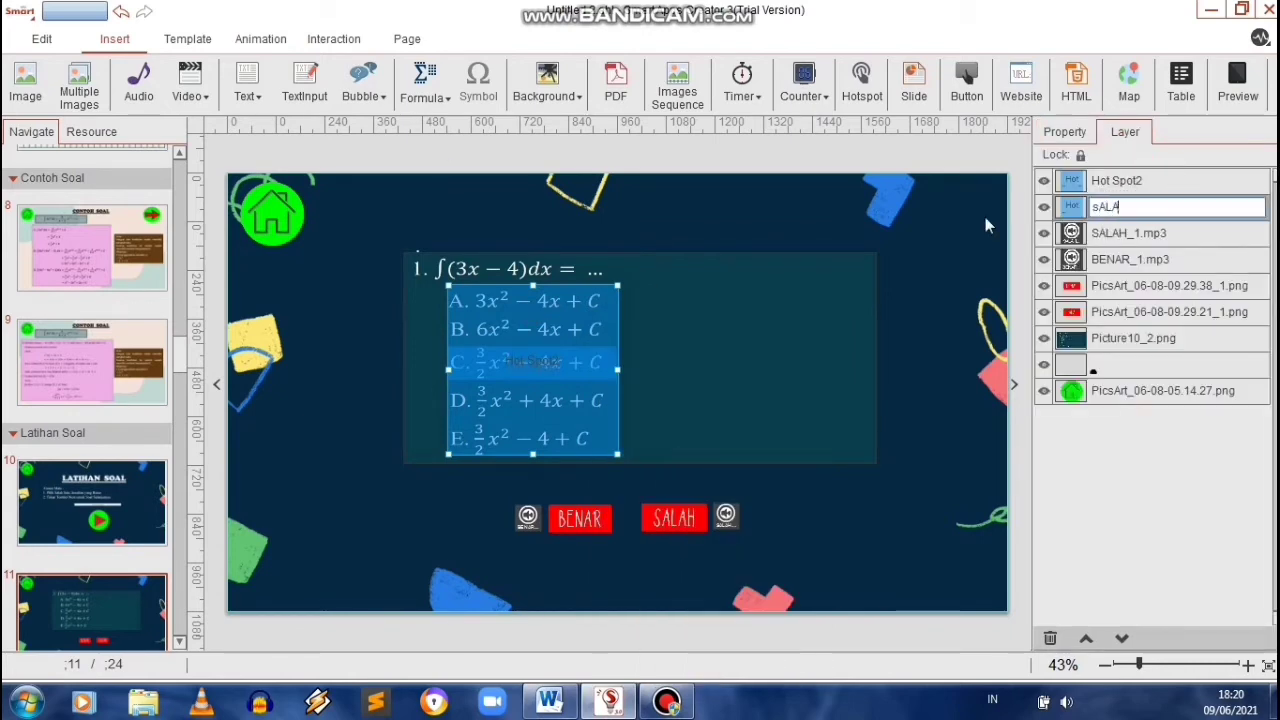
pyautogui.press('BackSpace')
pyautogui.press('BackSpace')
pyautogui.press('BackSpace')
pyautogui.press('BackSpace')
pyautogui.press('BackSpace')
pyautogui.write('Salah')
# - Rename the hotspot over answer option C as Benar
pyautogui.doubleClick(1159, 181)
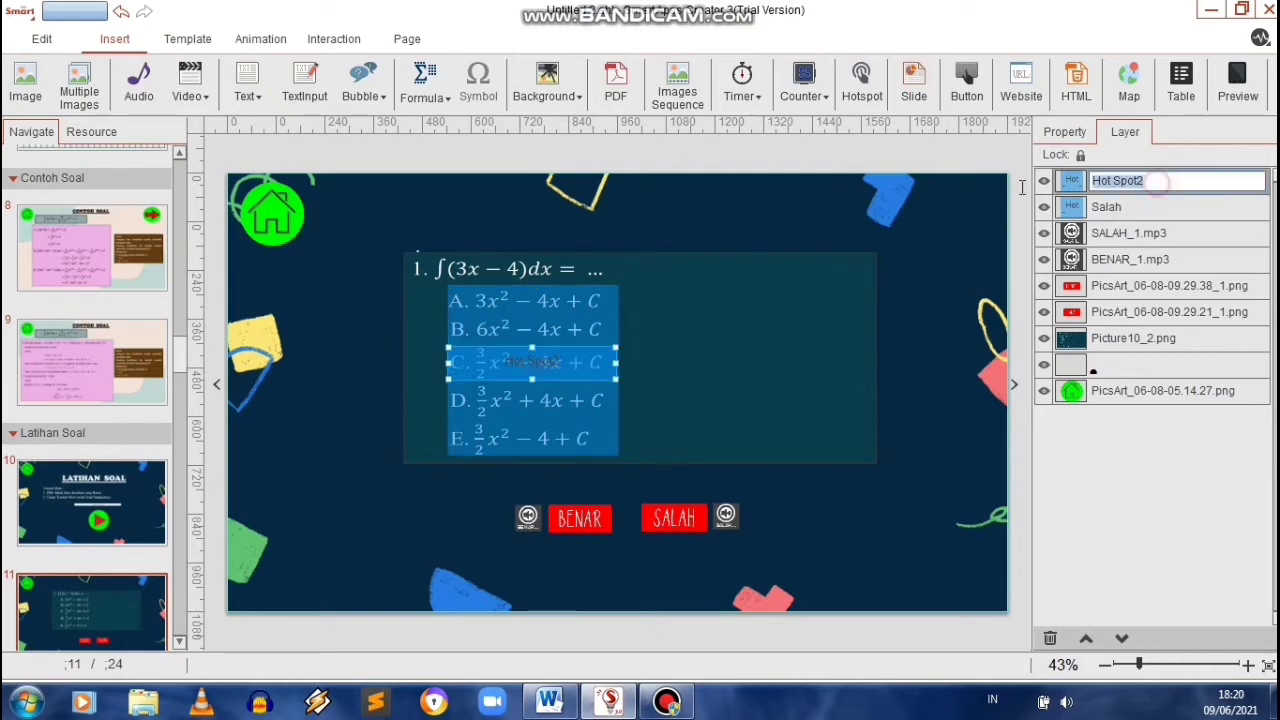
pyautogui.write('Benar')
pyautogui.press('Return')
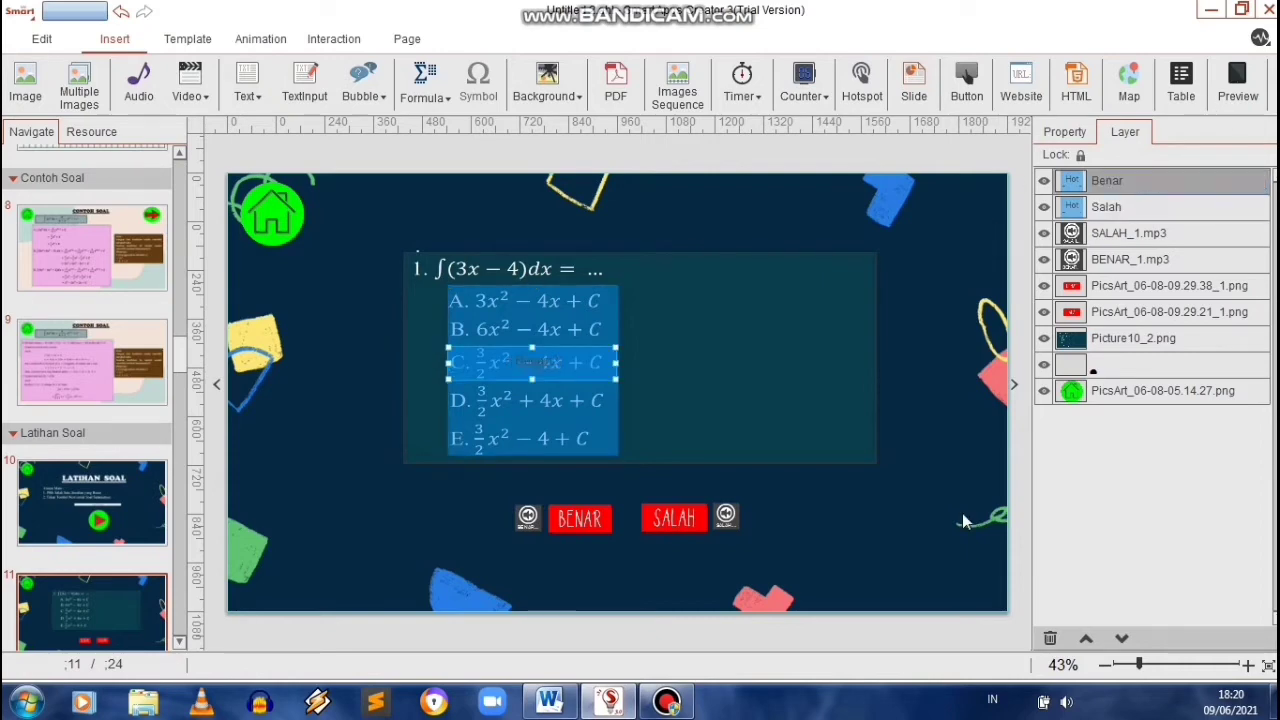
pyautogui.click(668, 703)
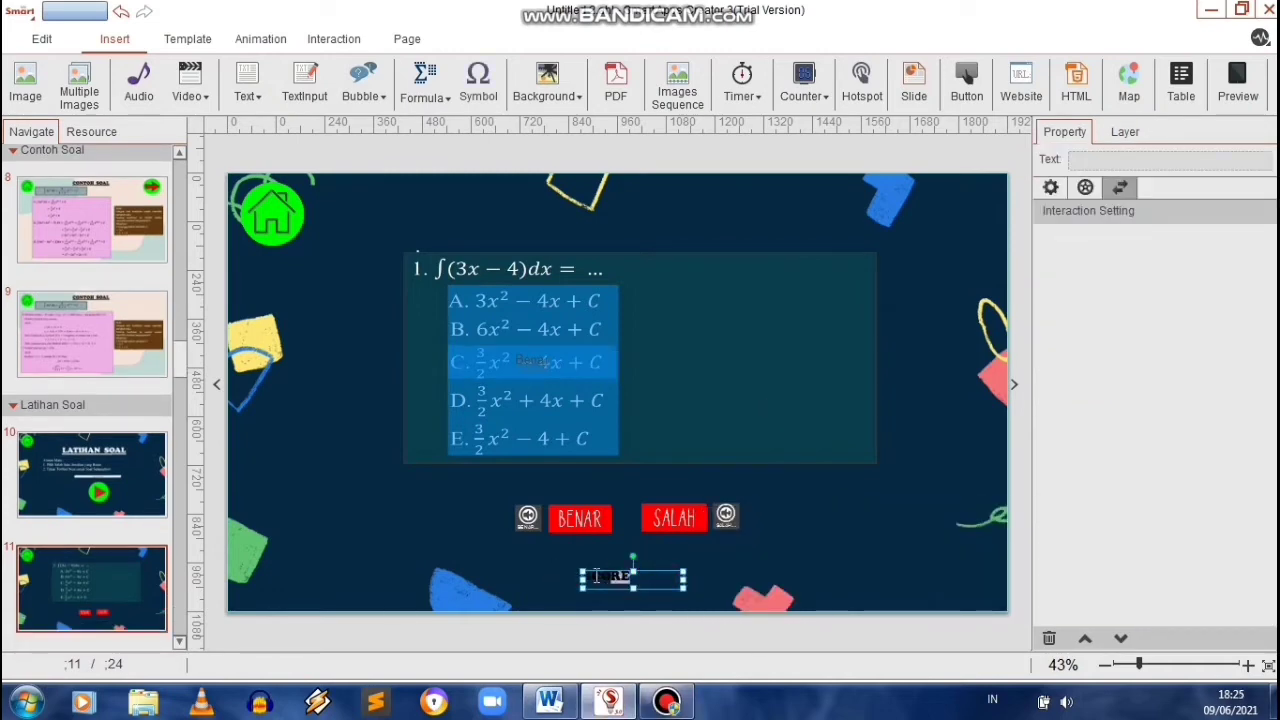
# - Format the SCORE text in white at font size 40
pyautogui.click(957, 335)
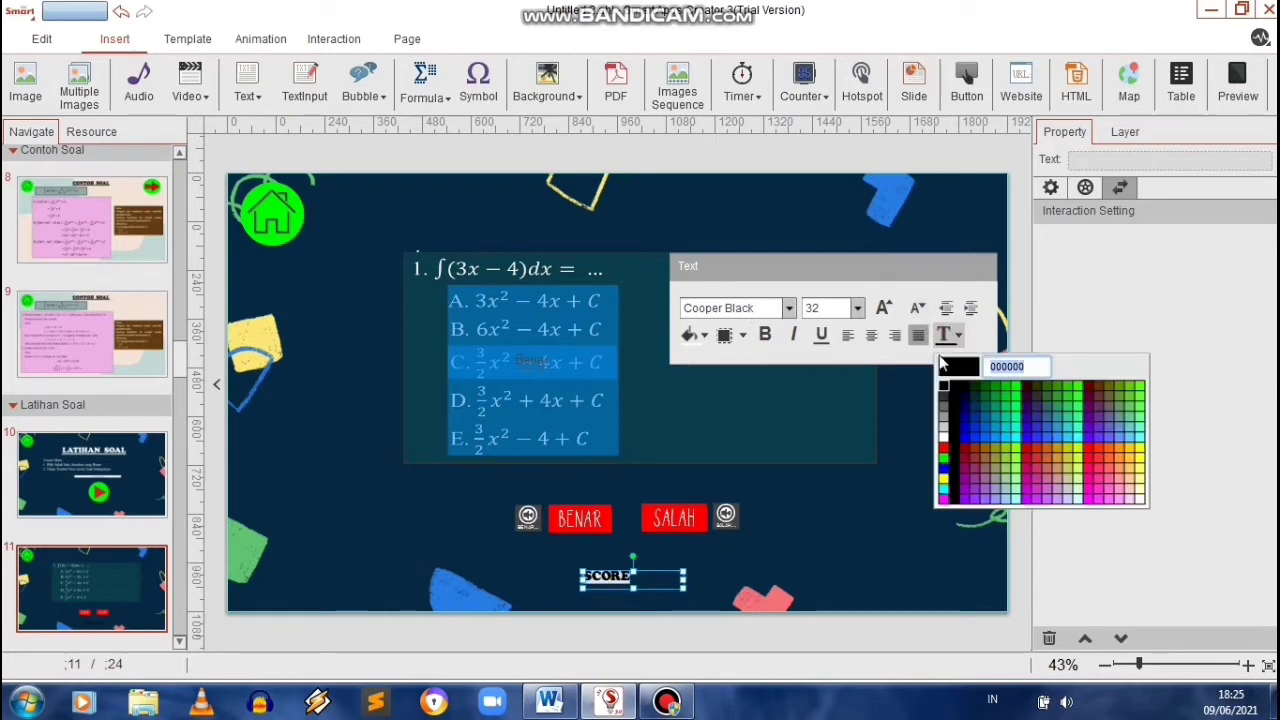
pyautogui.click(945, 443)
pyautogui.click(884, 308)
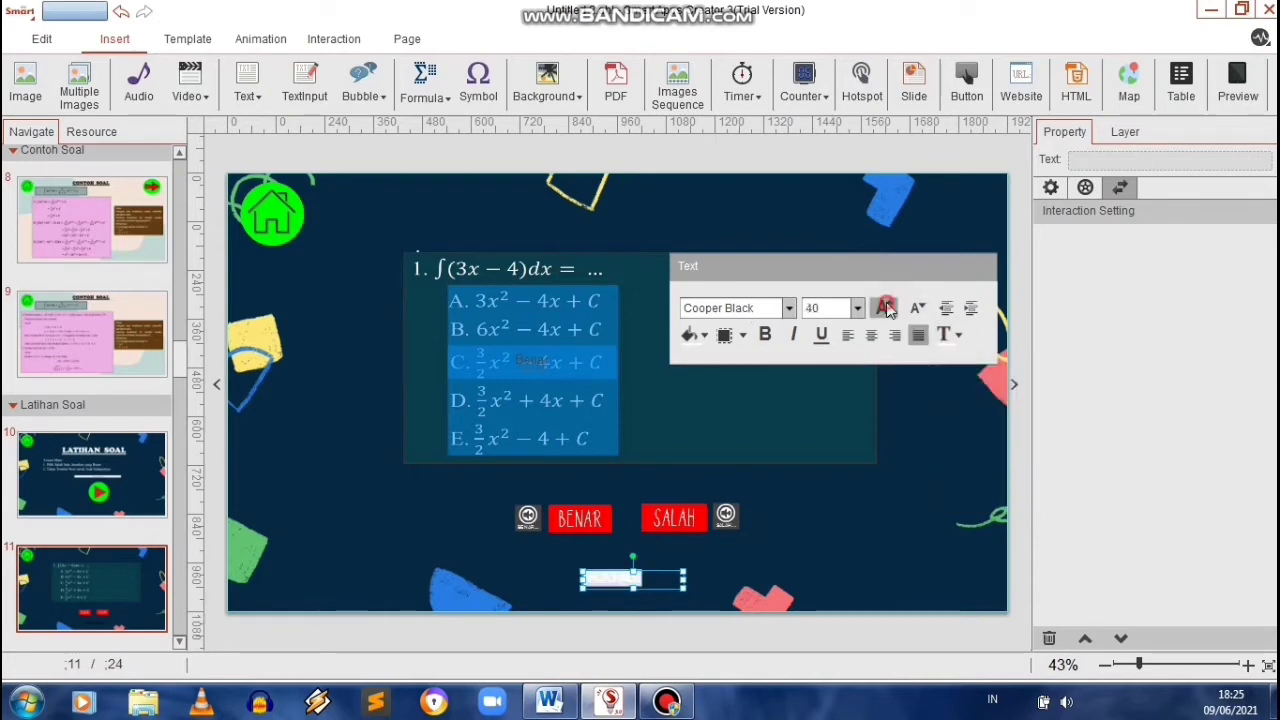
# - Add a colon after SCORE and move the text box centrally beneath the BENAR and SALAH buttons
pyautogui.click(674, 577)
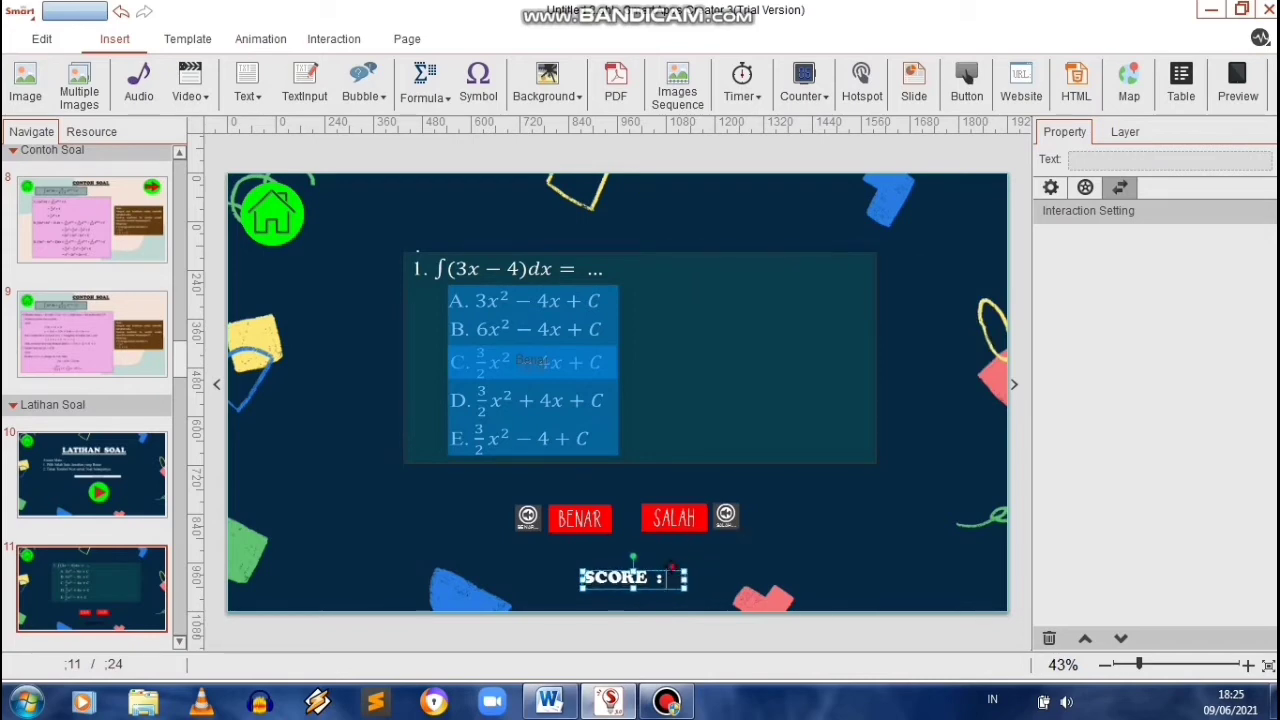
pyautogui.moveTo(660, 572); pyautogui.dragTo(647, 570)
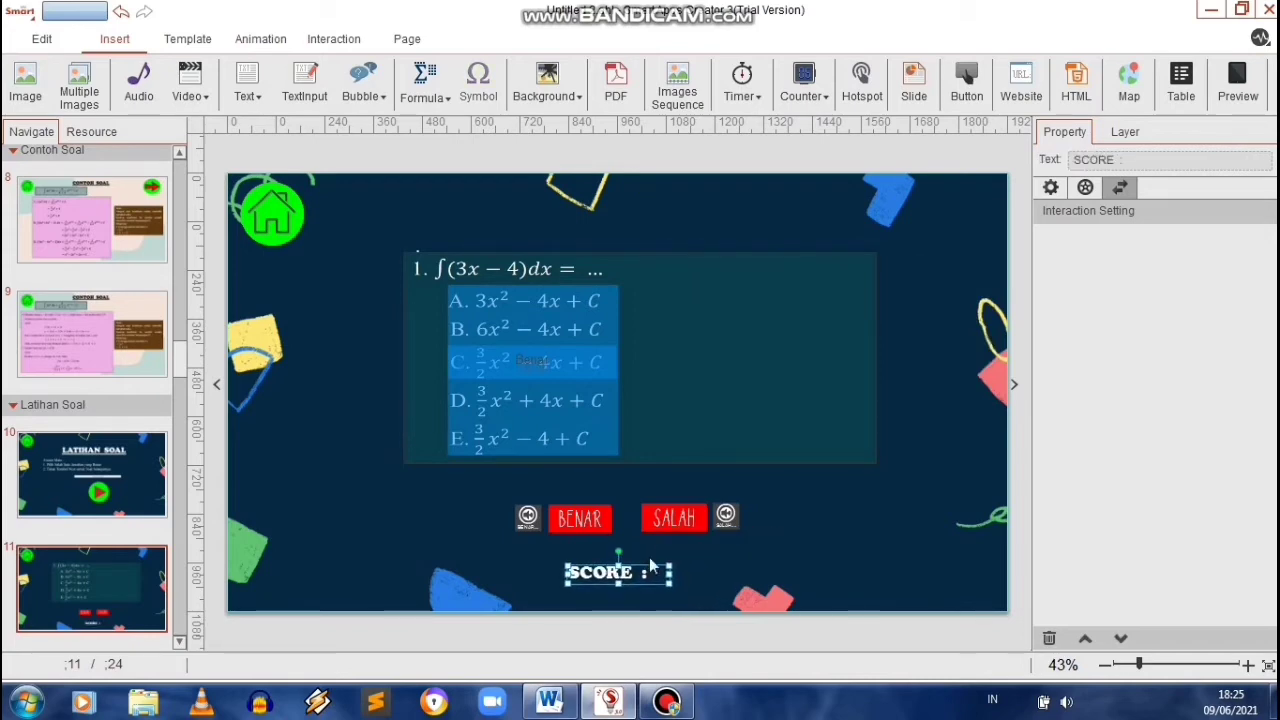
pyautogui.click(686, 582)
# - Insert a Global Counter and place it directly after the SCORE : label
pyautogui.click(805, 92)
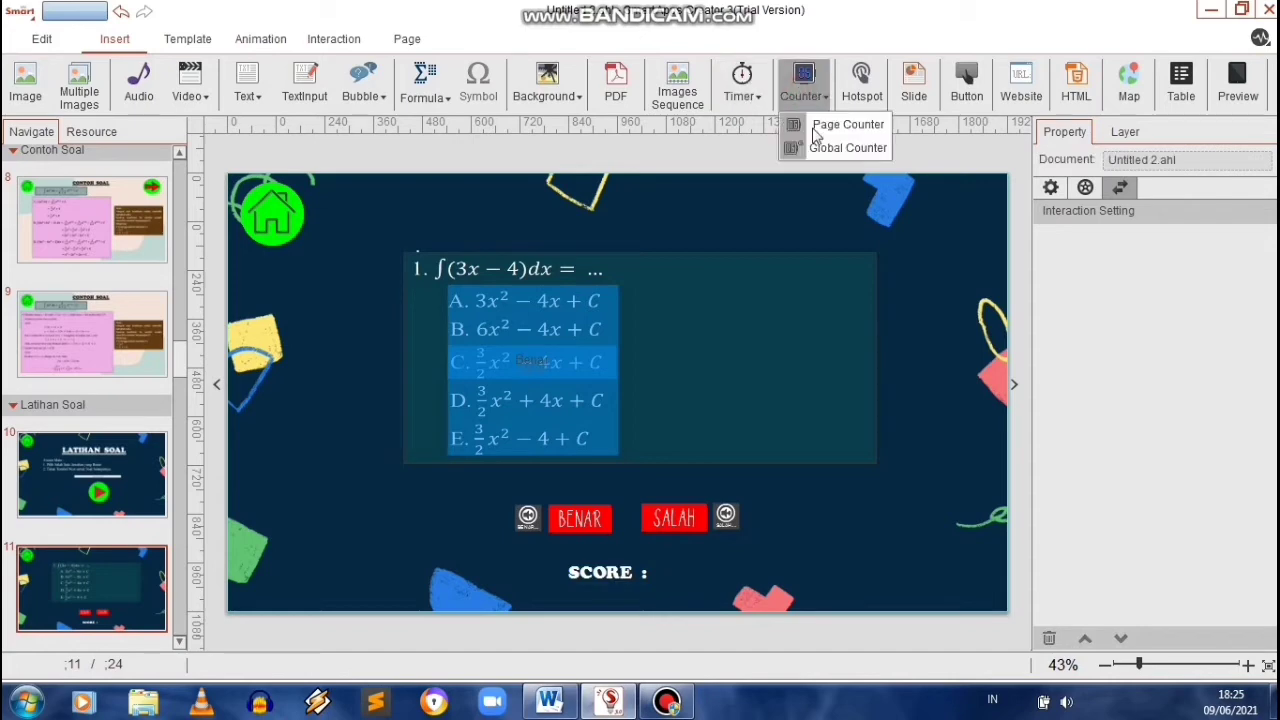
pyautogui.click(830, 146)
pyautogui.moveTo(617, 393); pyautogui.dragTo(673, 549)
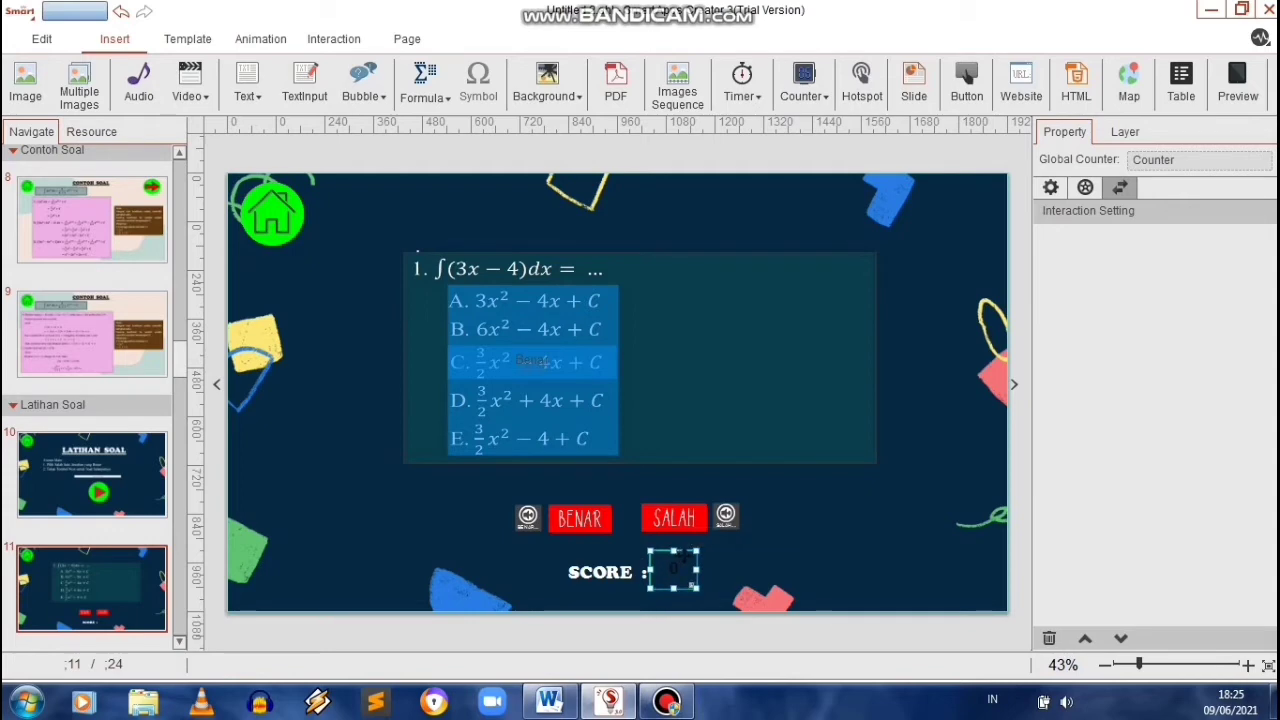
# - Set the font color of the score counter to red
pyautogui.click(1055, 188)
pyautogui.click(1226, 410)
pyautogui.click(1031, 518)
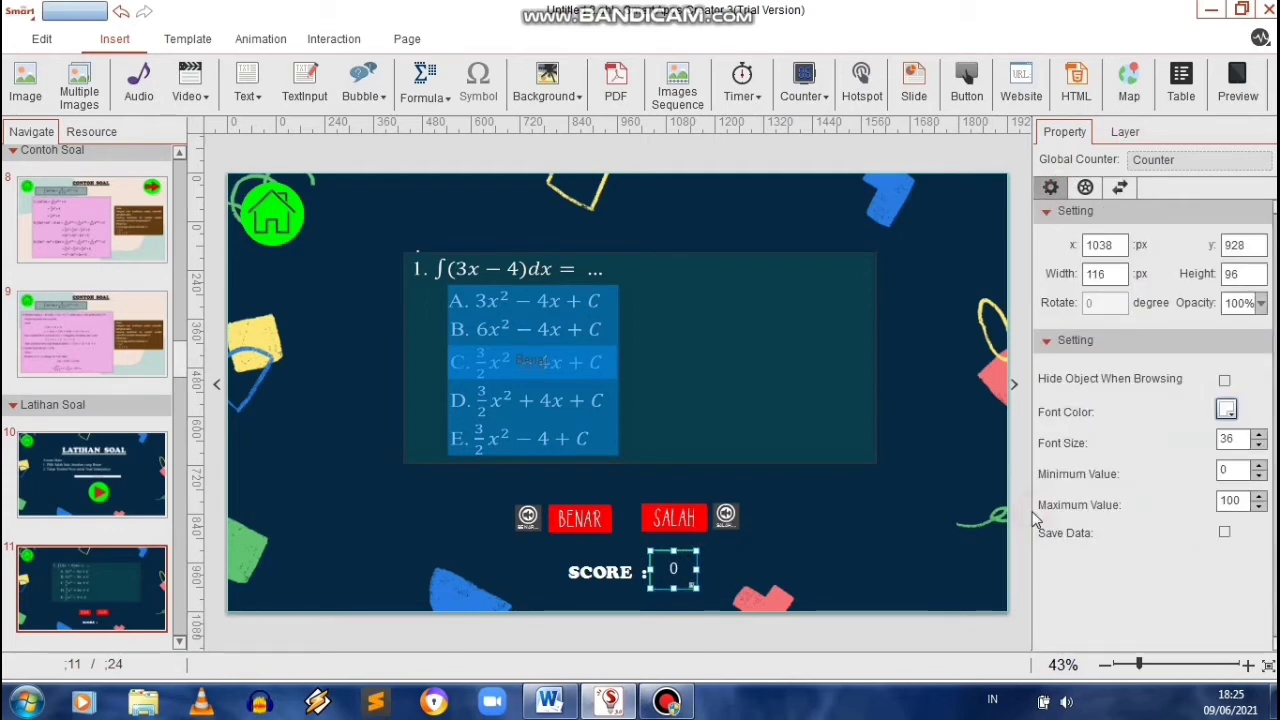
pyautogui.click(1226, 410)
pyautogui.click(1031, 521)
pyautogui.click(885, 555)
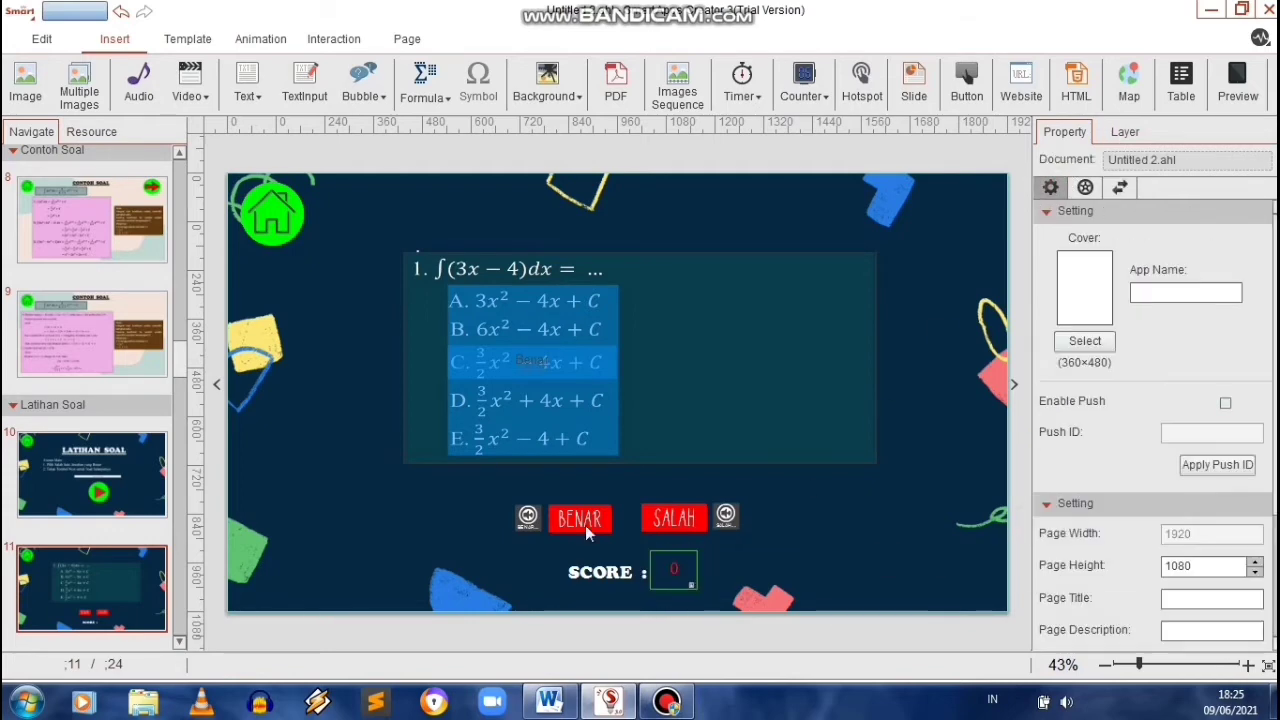
# - Add a Touch interaction to the Benar hotspot that plays the animation of the BENAR button image
pyautogui.click(512, 367)
pyautogui.click(1124, 133)
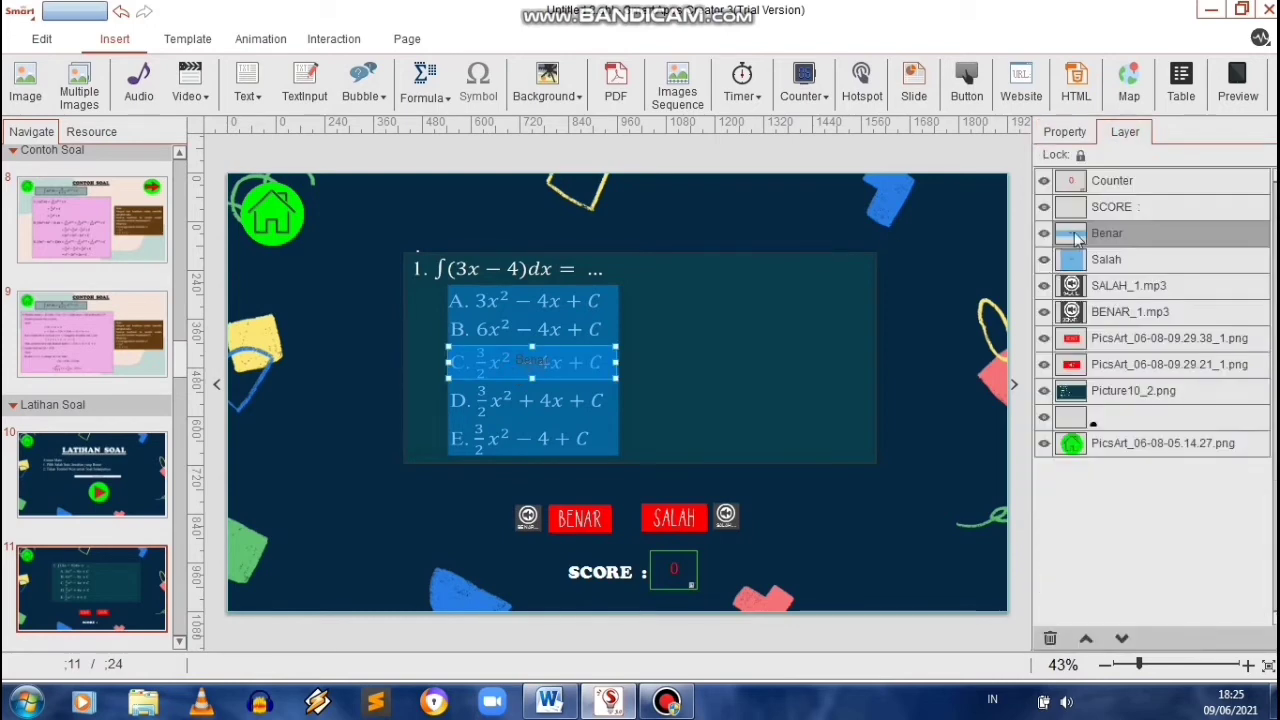
pyautogui.click(330, 39)
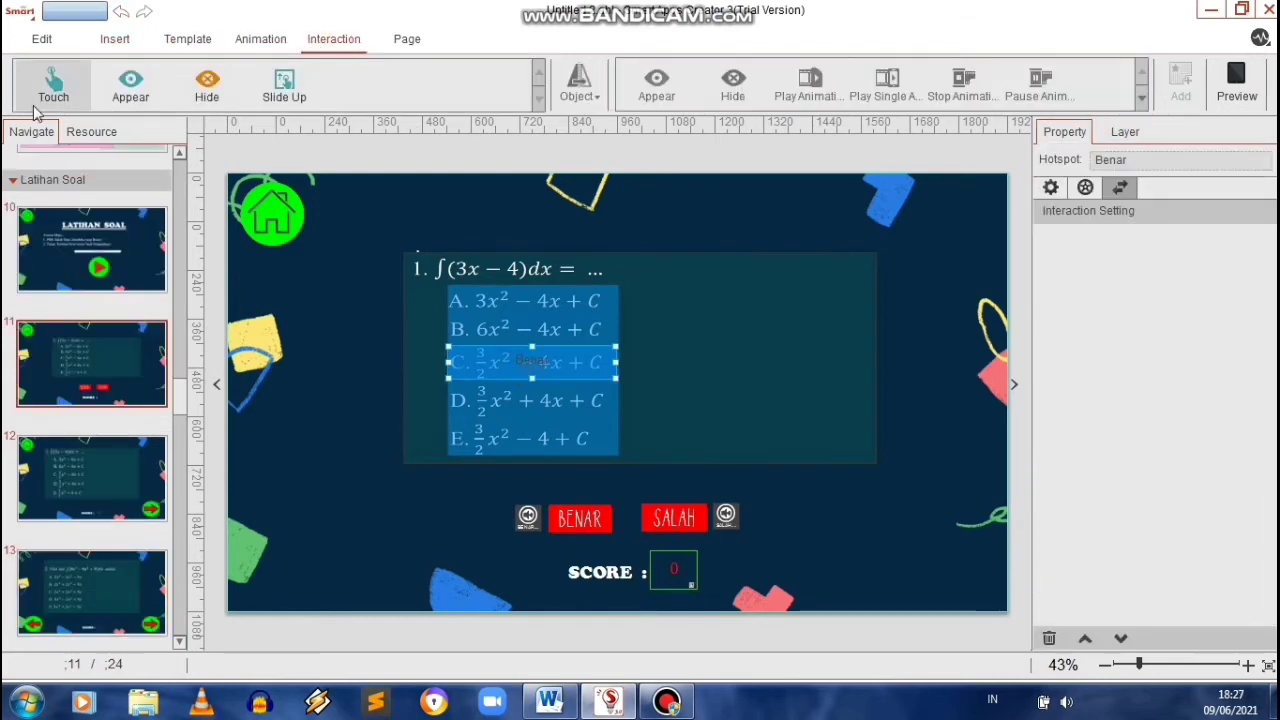
pyautogui.click(578, 84)
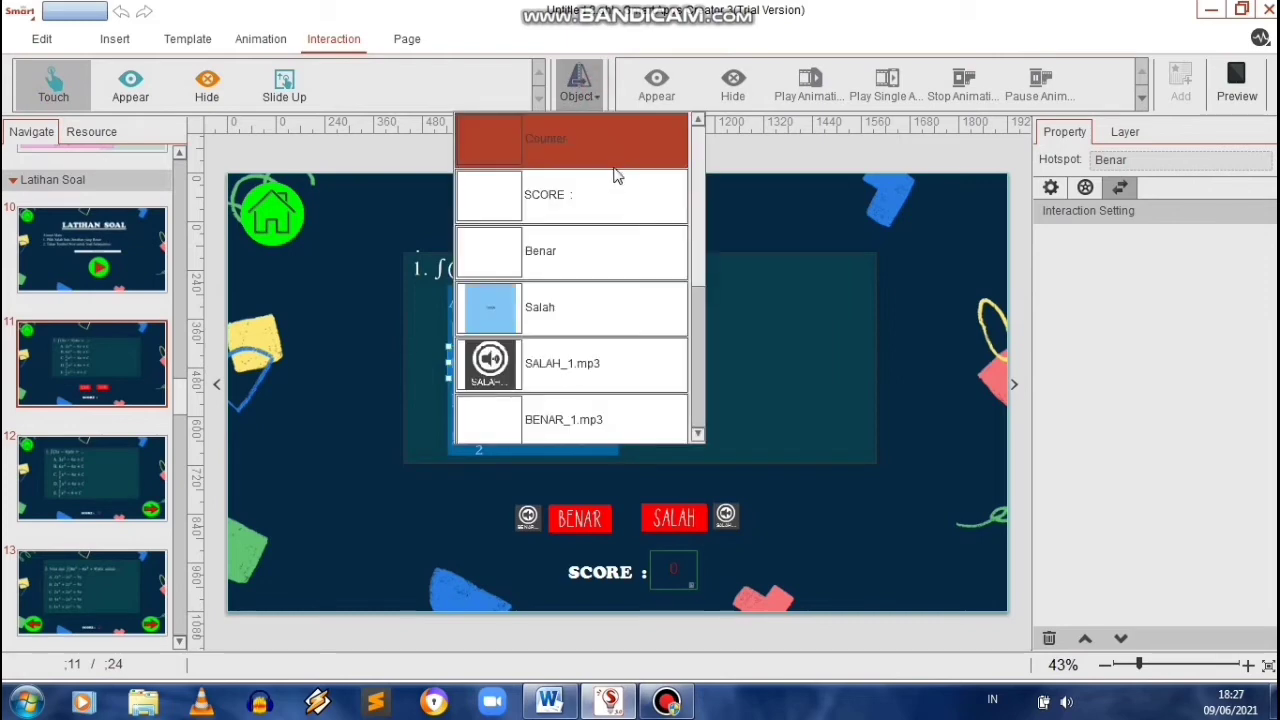
pyautogui.scroll(-3, 690, 355)
pyautogui.click(600, 245)
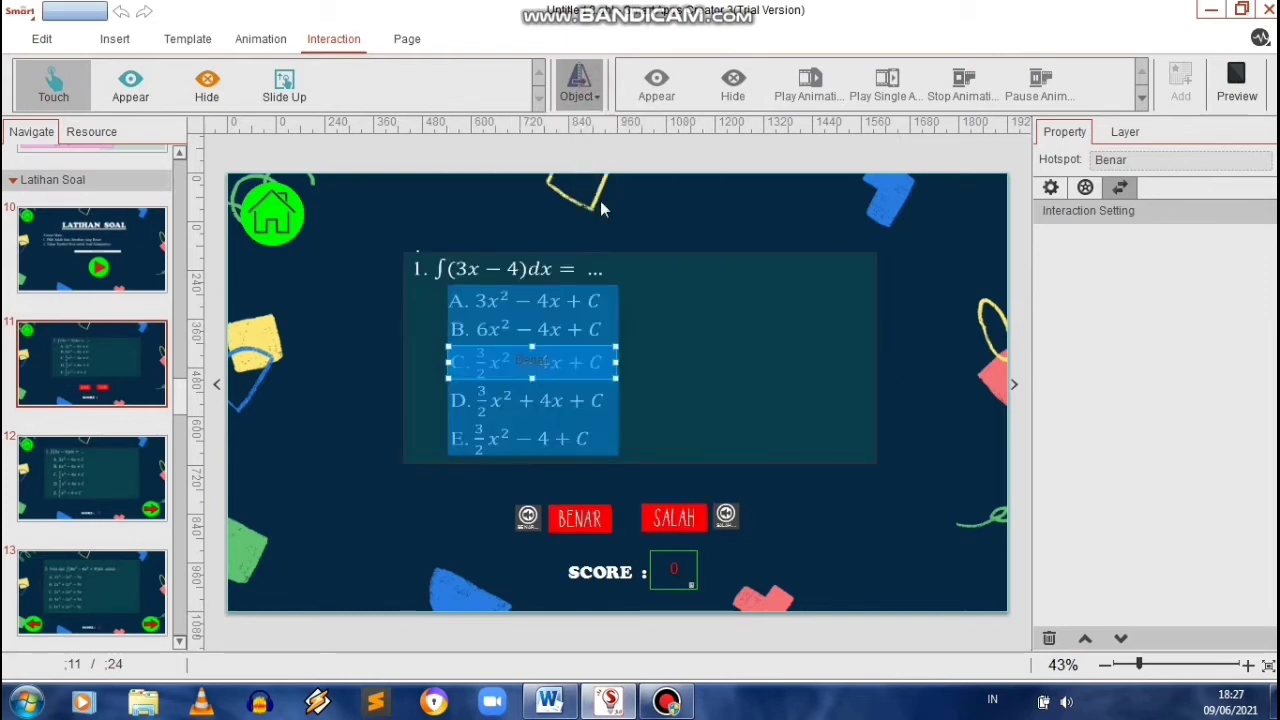
pyautogui.click(796, 103)
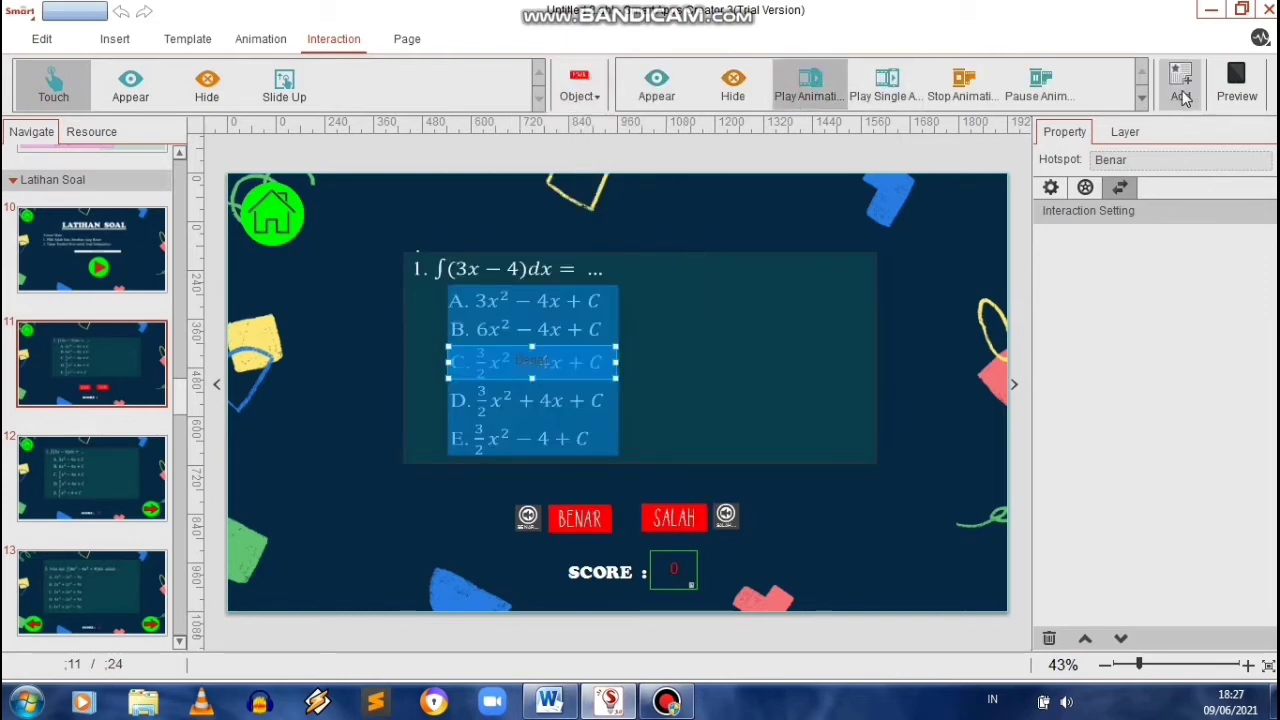
pyautogui.click(1182, 95)
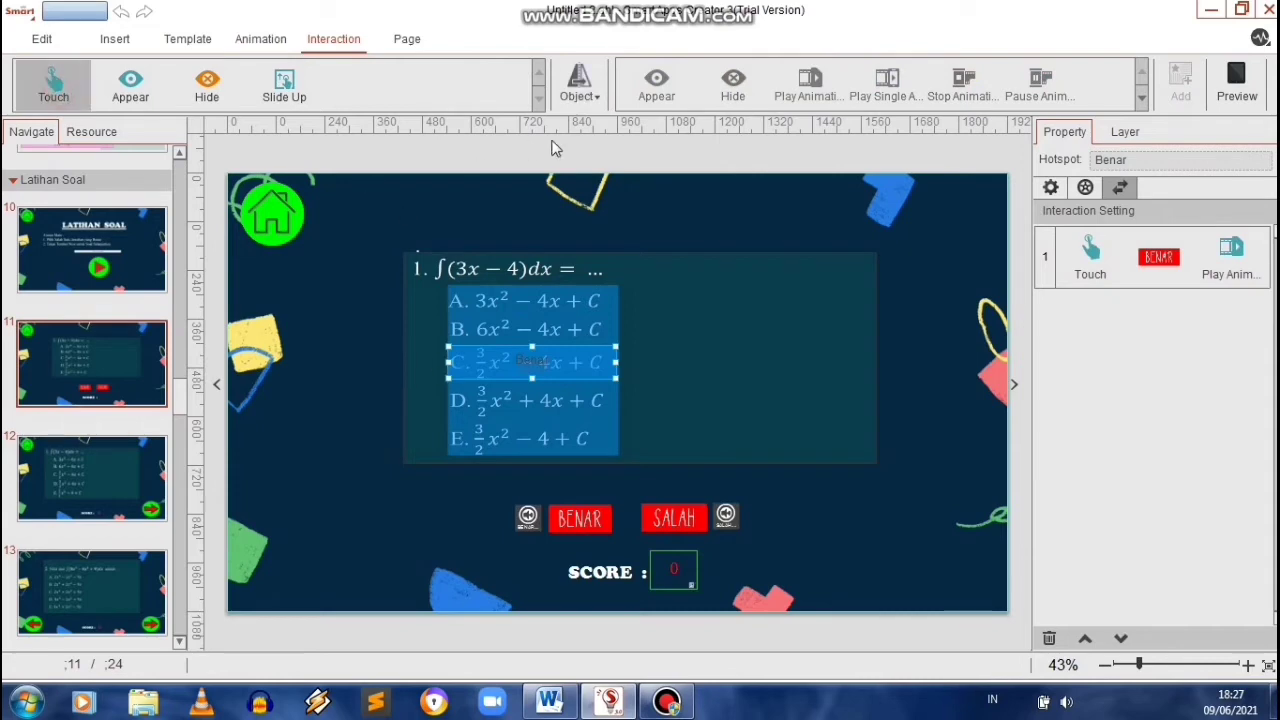
# - Add a second Touch interaction to the Benar hotspot that plays the BENAR_1.mp3 audio
pyautogui.click(579, 85)
pyautogui.click(607, 424)
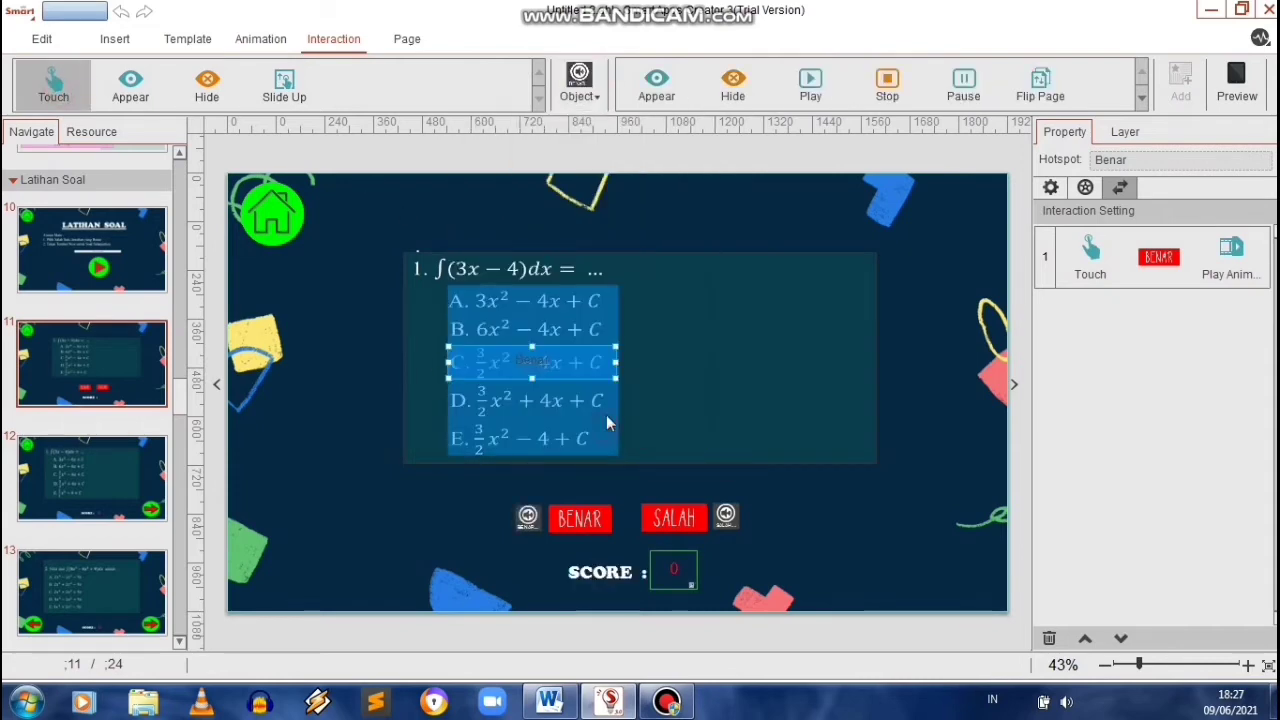
pyautogui.click(812, 95)
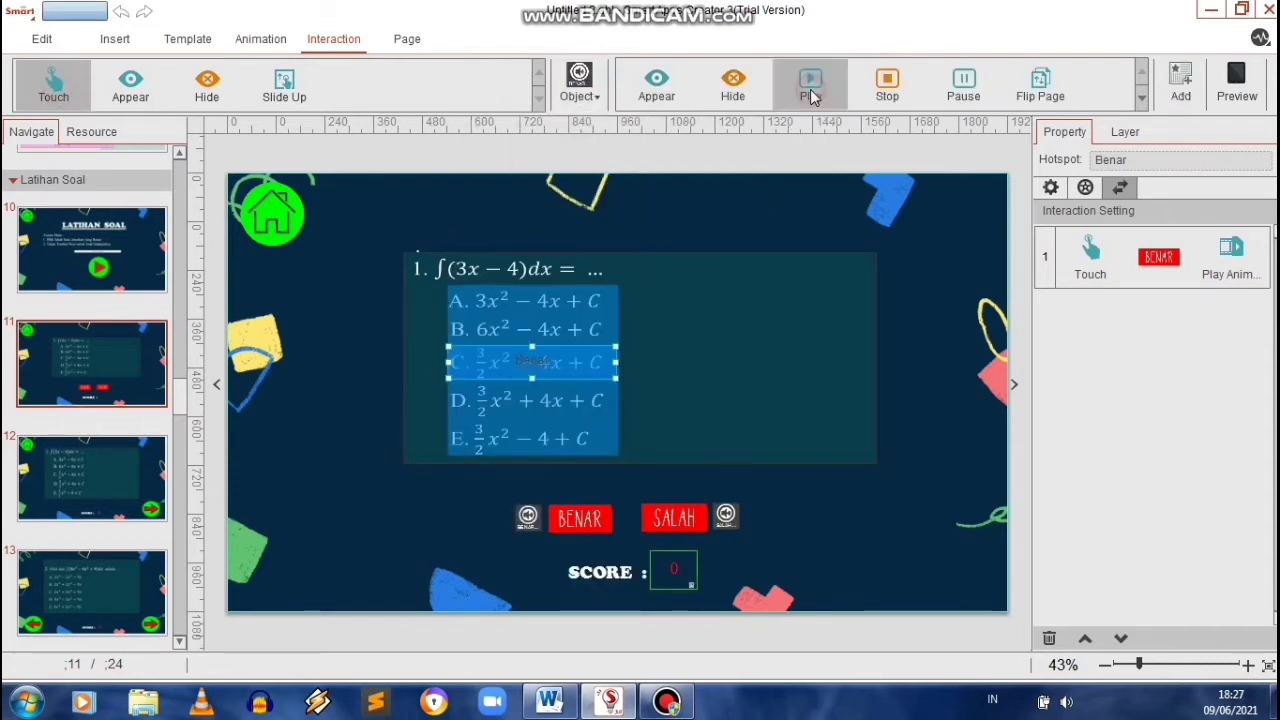
pyautogui.click(1181, 85)
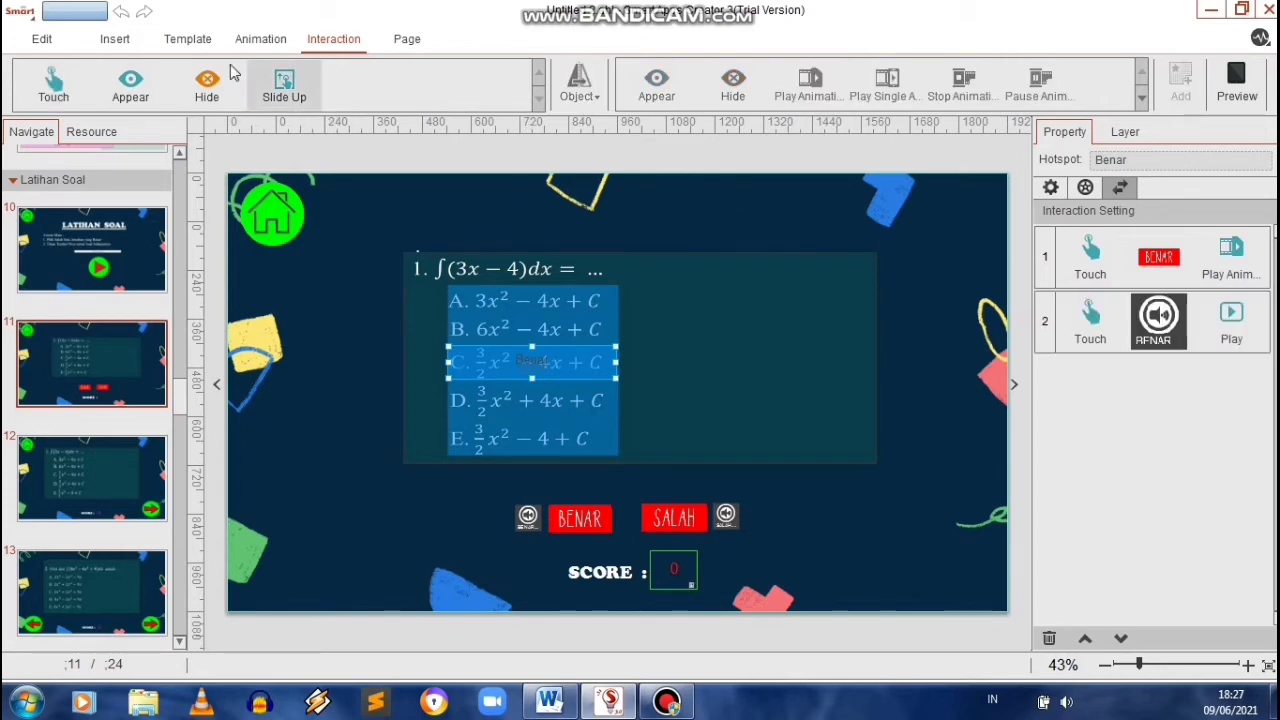
# - Add a third Touch interaction to the Benar hotspot that increases the score Counter
pyautogui.click(579, 85)
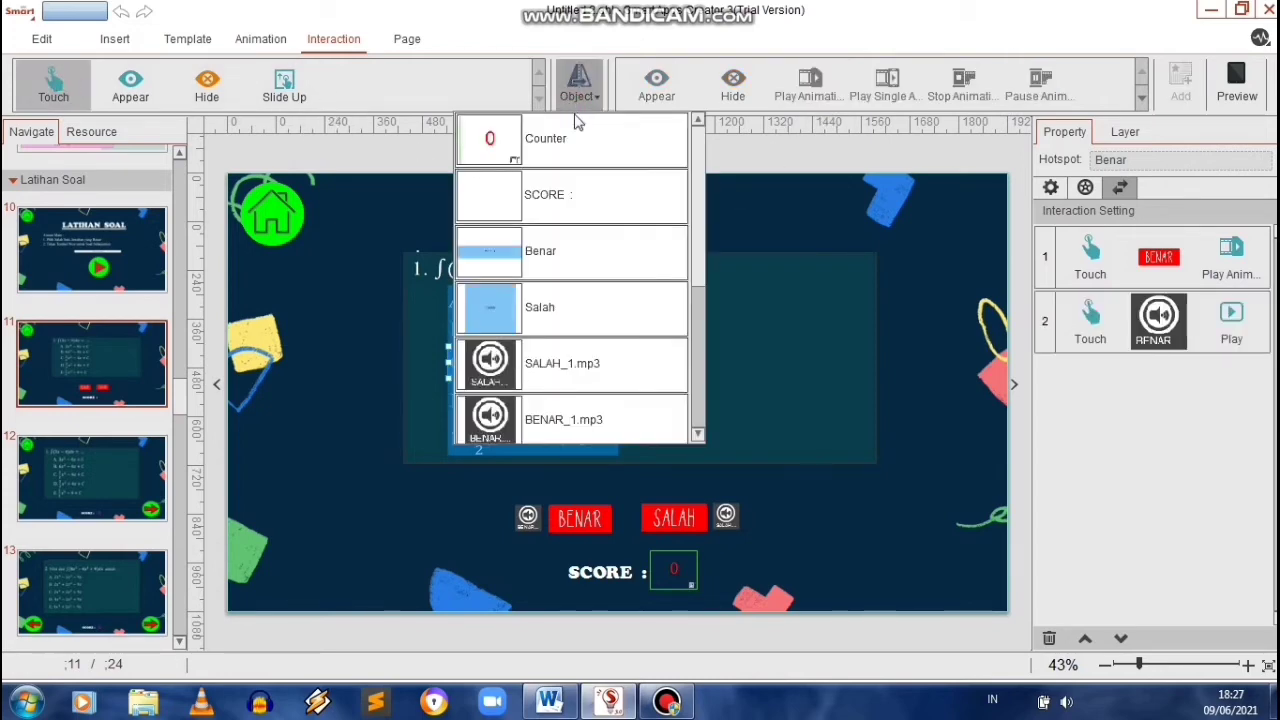
pyautogui.click(572, 163)
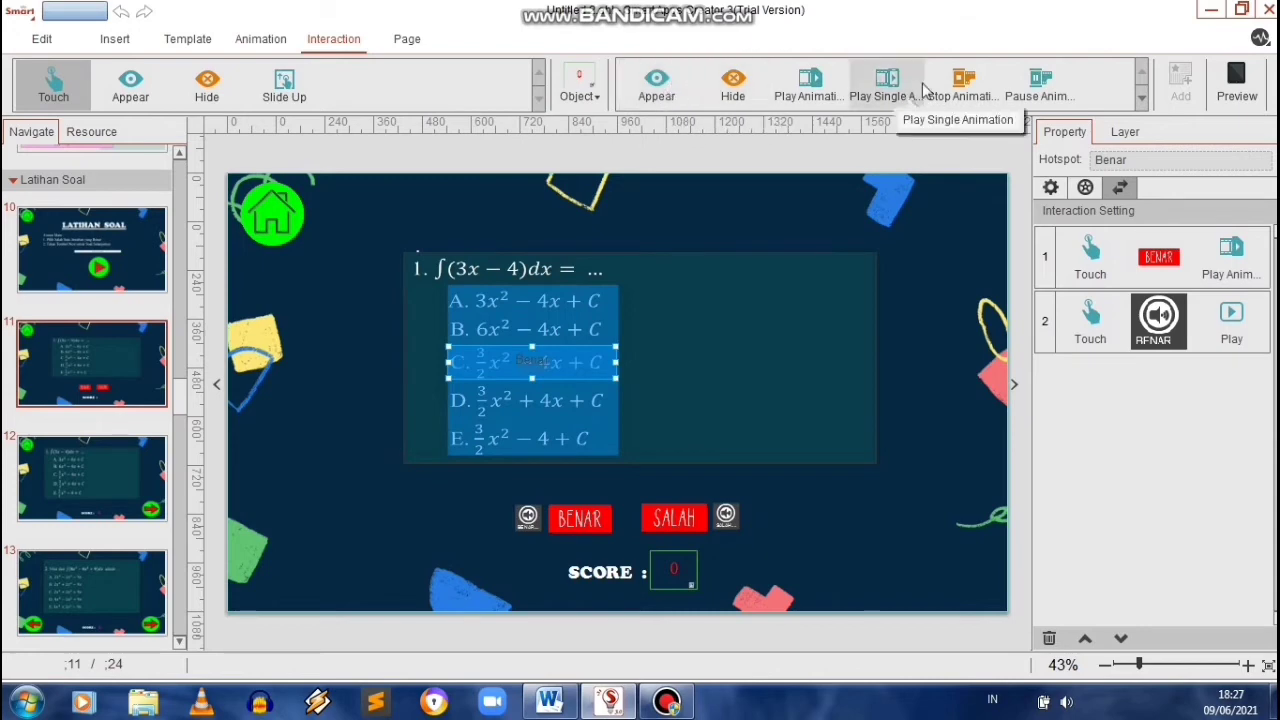
pyautogui.click(1142, 101)
pyautogui.click(667, 95)
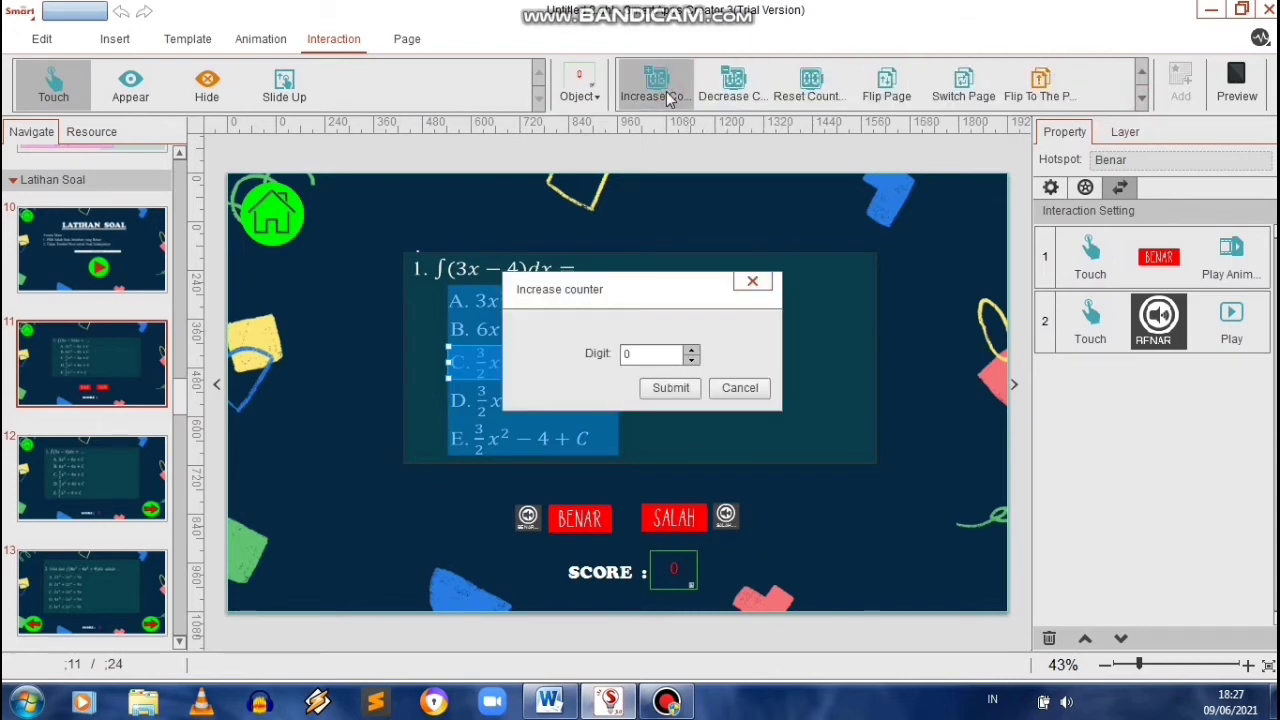
pyautogui.click(664, 388)
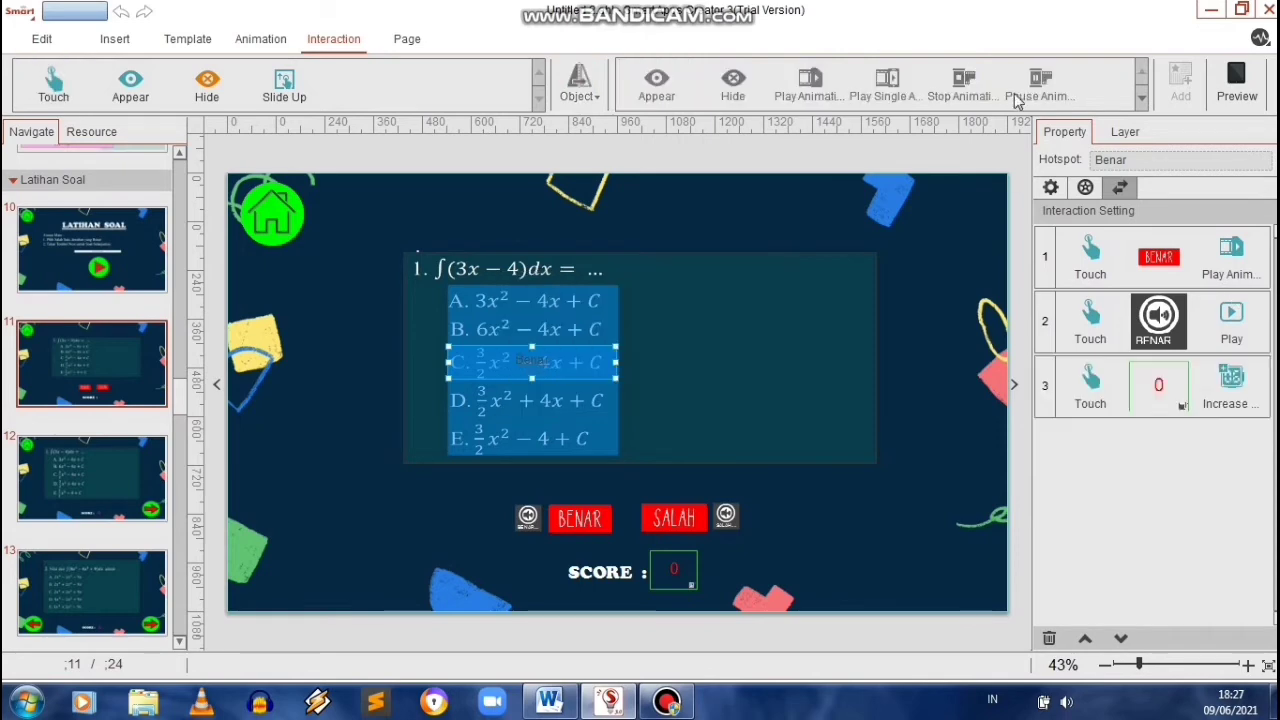
pyautogui.click(832, 320)
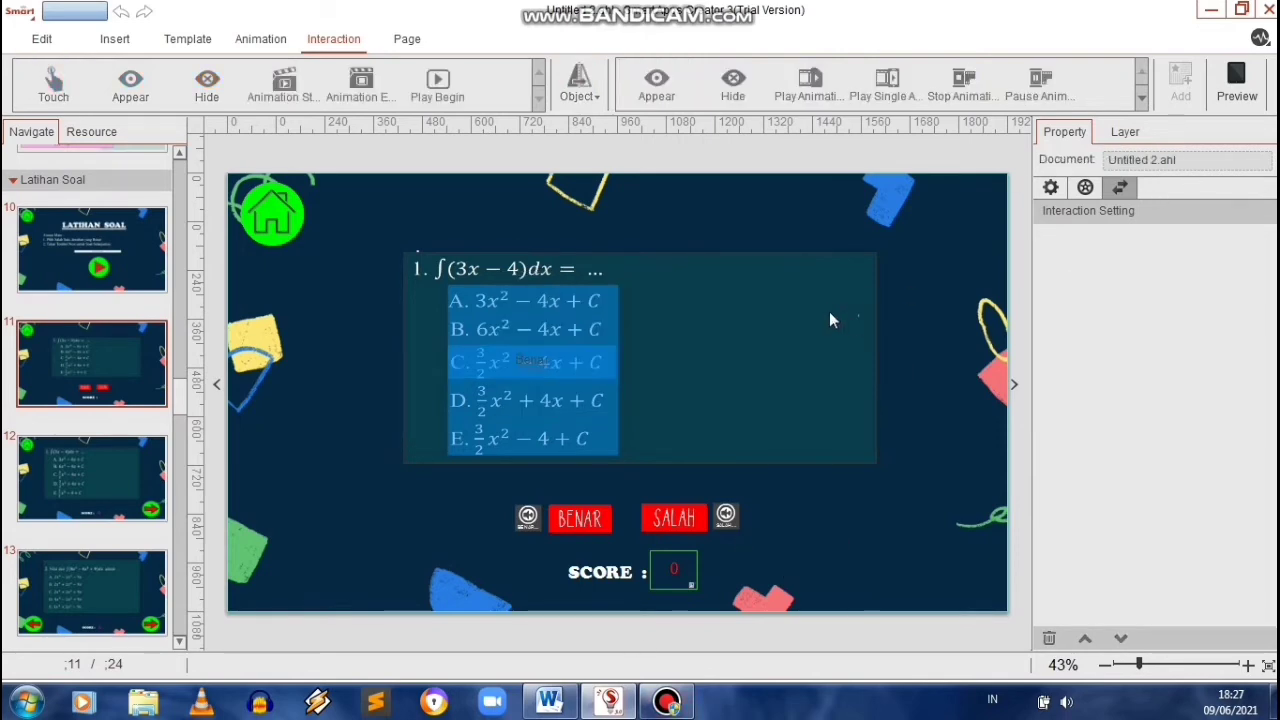
pyautogui.click(255, 39)
pyautogui.click(207, 91)
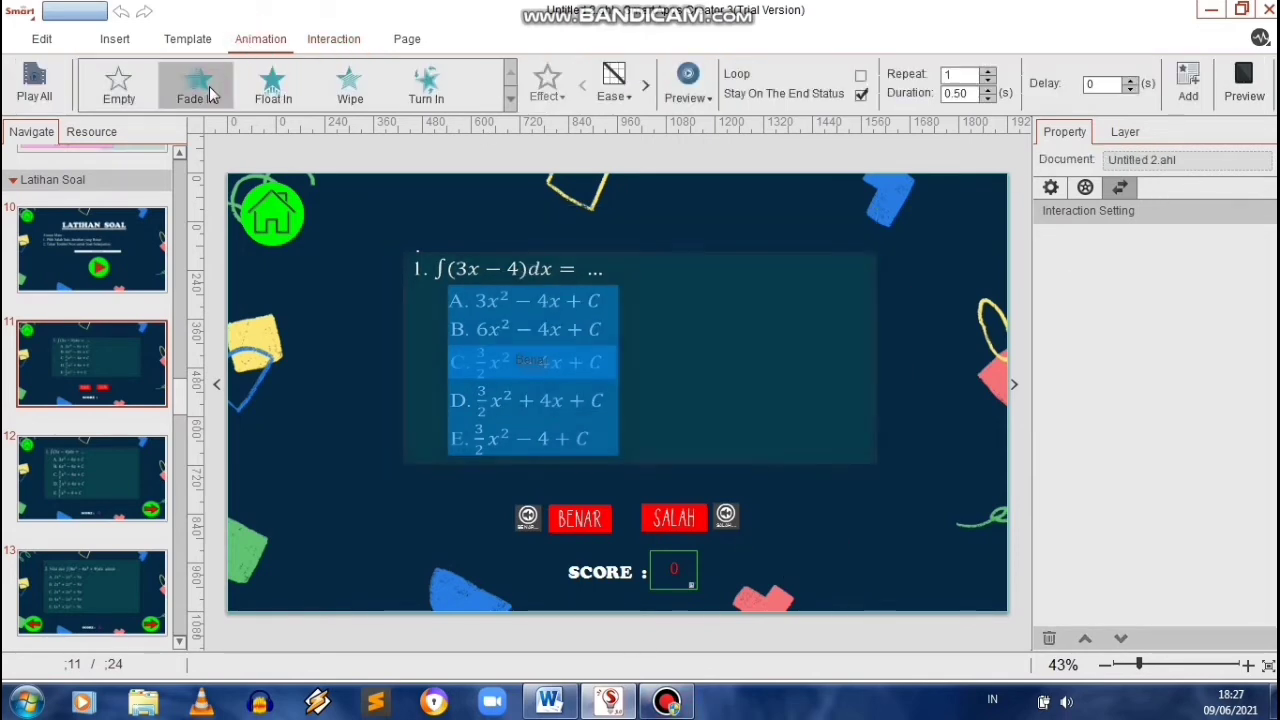
pyautogui.click(1186, 82)
pyautogui.click(583, 533)
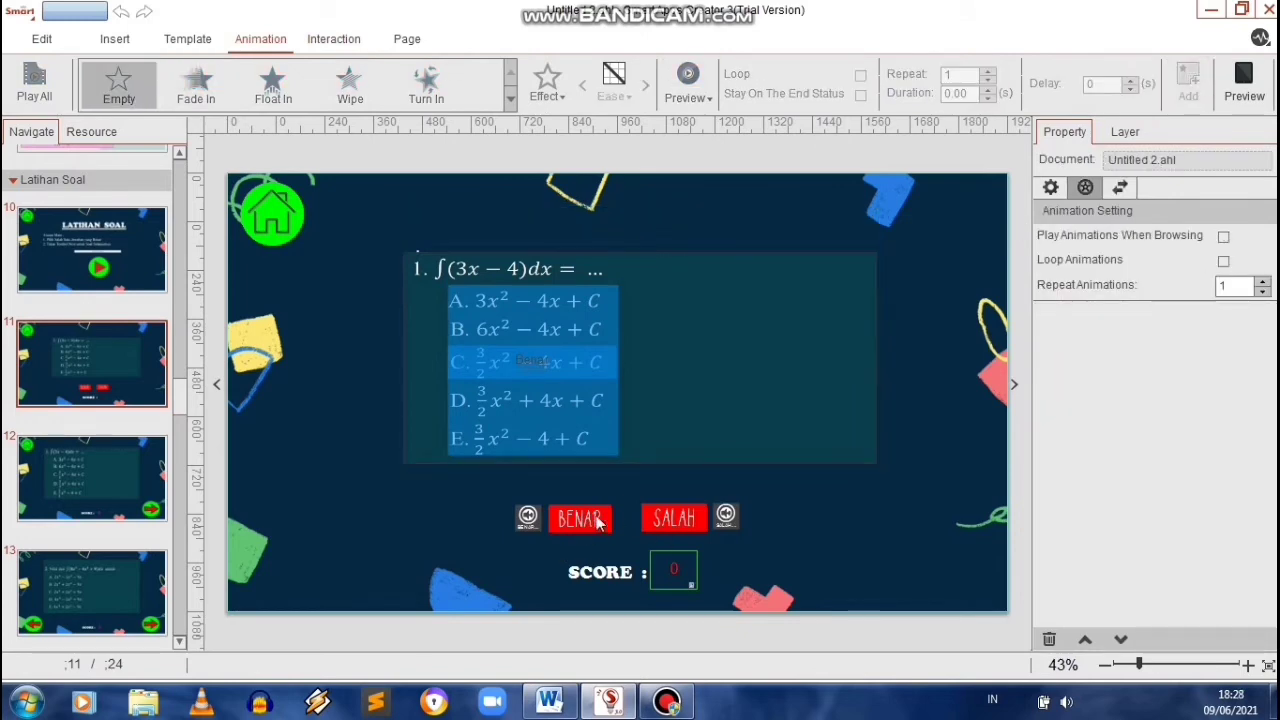
pyautogui.keyDown('ctrl'); pyautogui.click(661, 518); pyautogui.keyUp('ctrl')
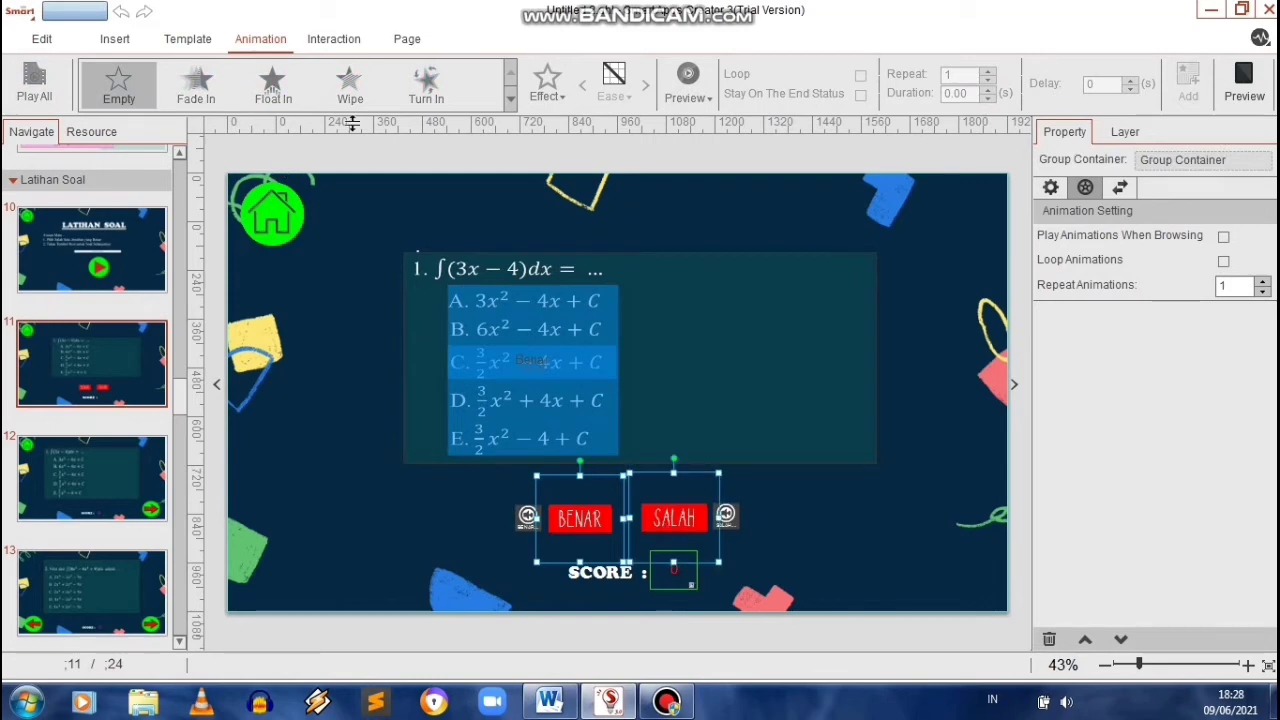
pyautogui.click(502, 594)
# - Add a Float In animation to the BENAR button image
pyautogui.click(578, 518)
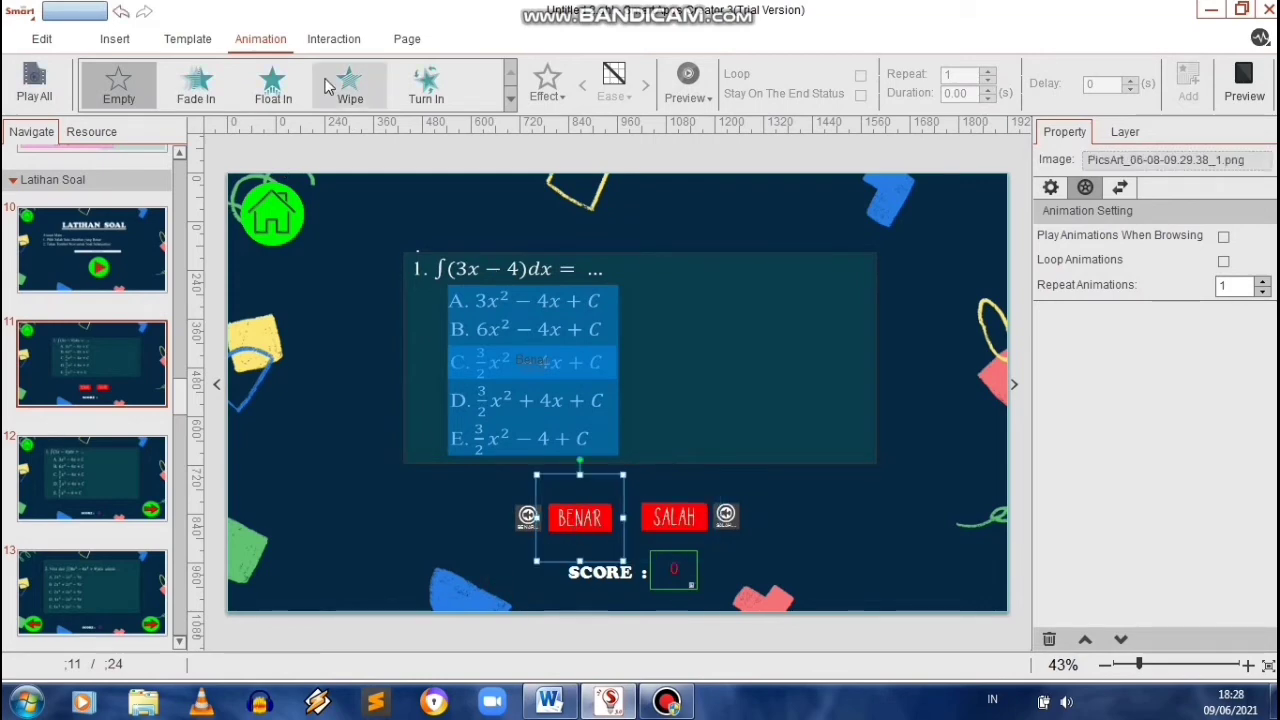
pyautogui.click(273, 85)
pyautogui.click(1188, 85)
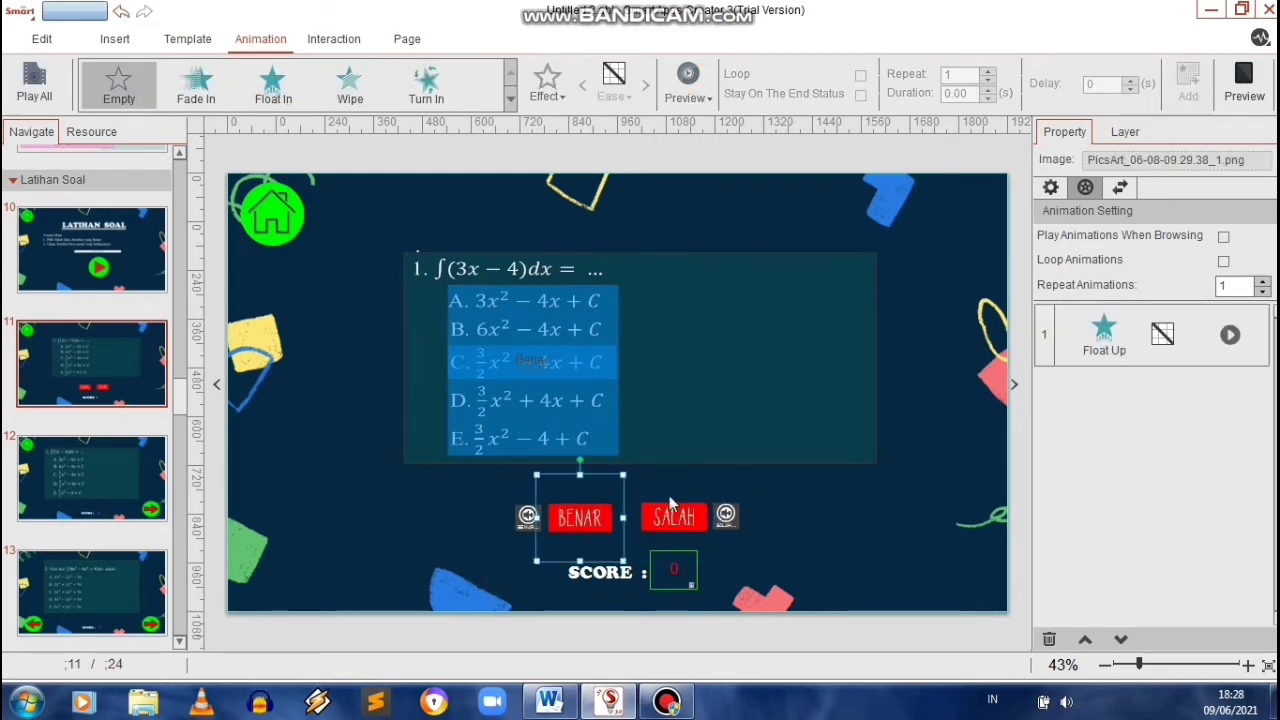
pyautogui.click(196, 85)
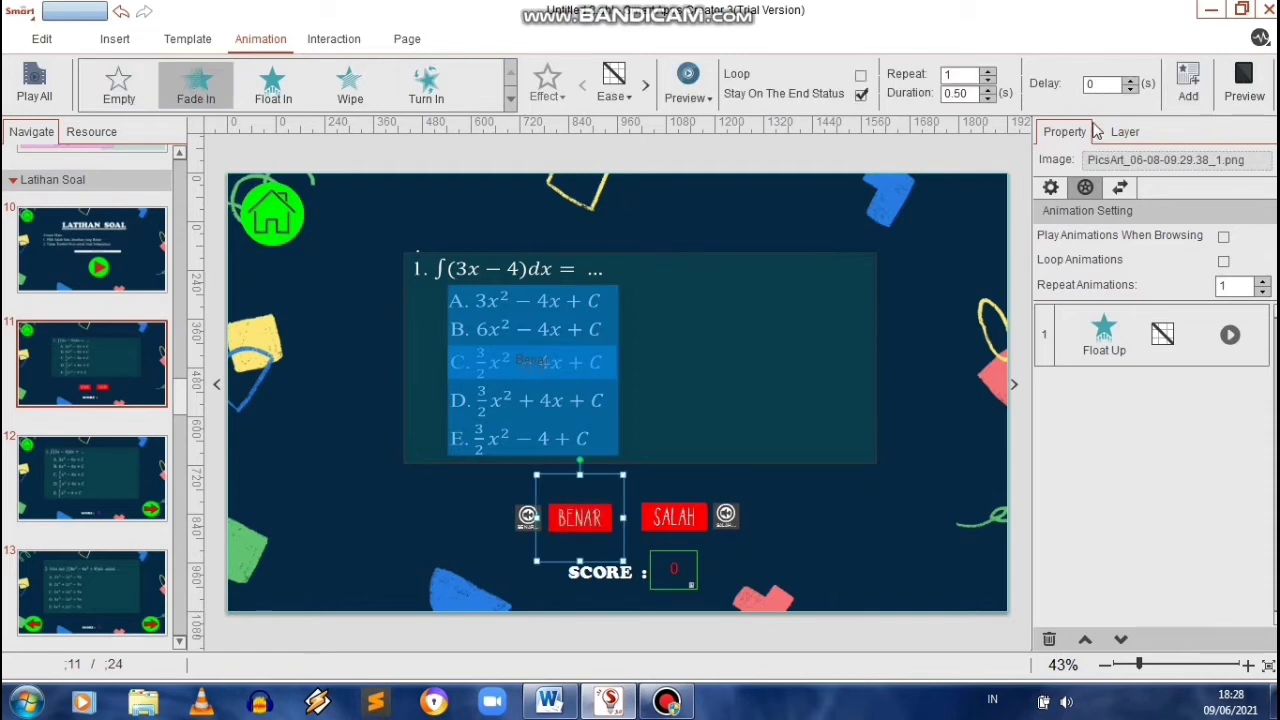
pyautogui.click(1140, 318)
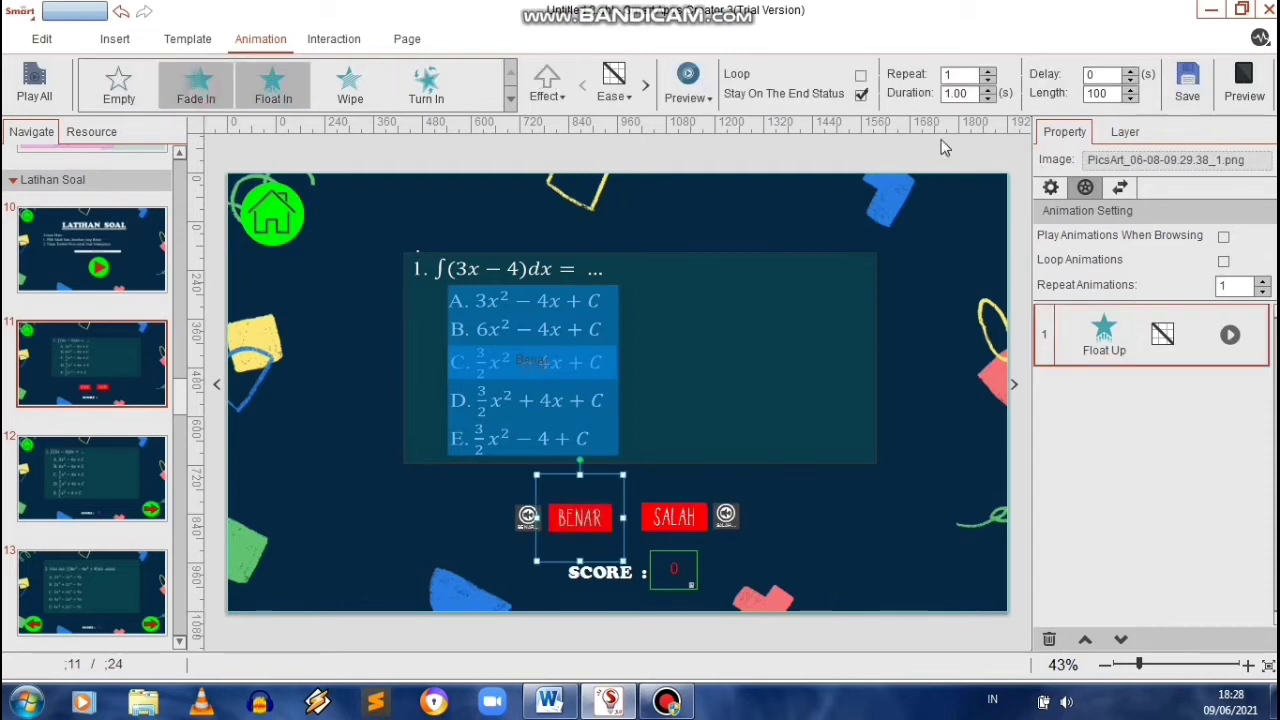
pyautogui.click(889, 380)
# - Add a Fade In animation to the SALAH button image
pyautogui.click(683, 524)
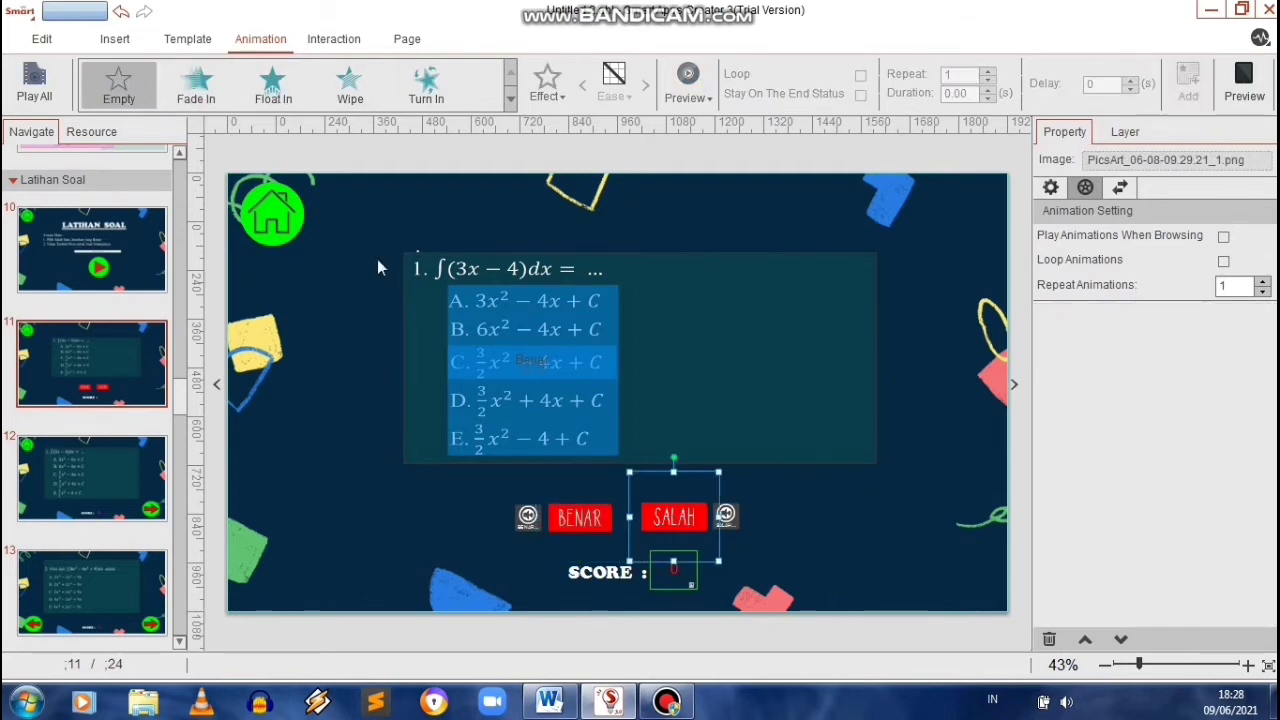
pyautogui.click(198, 87)
pyautogui.click(1188, 85)
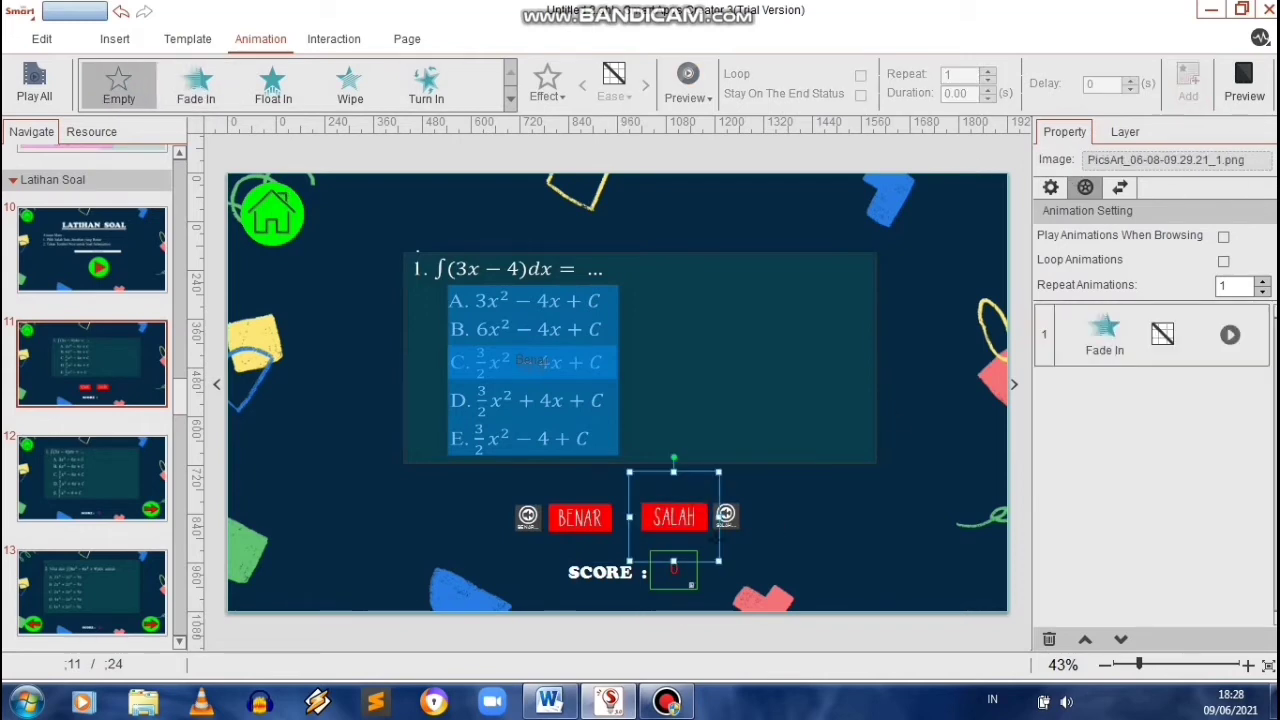
# - Enable Hide Object When Browsing for the BENAR and SALAH images and for the BENAR_1.mp3 and SALAH_1.mp3 audio objects
pyautogui.click(582, 518)
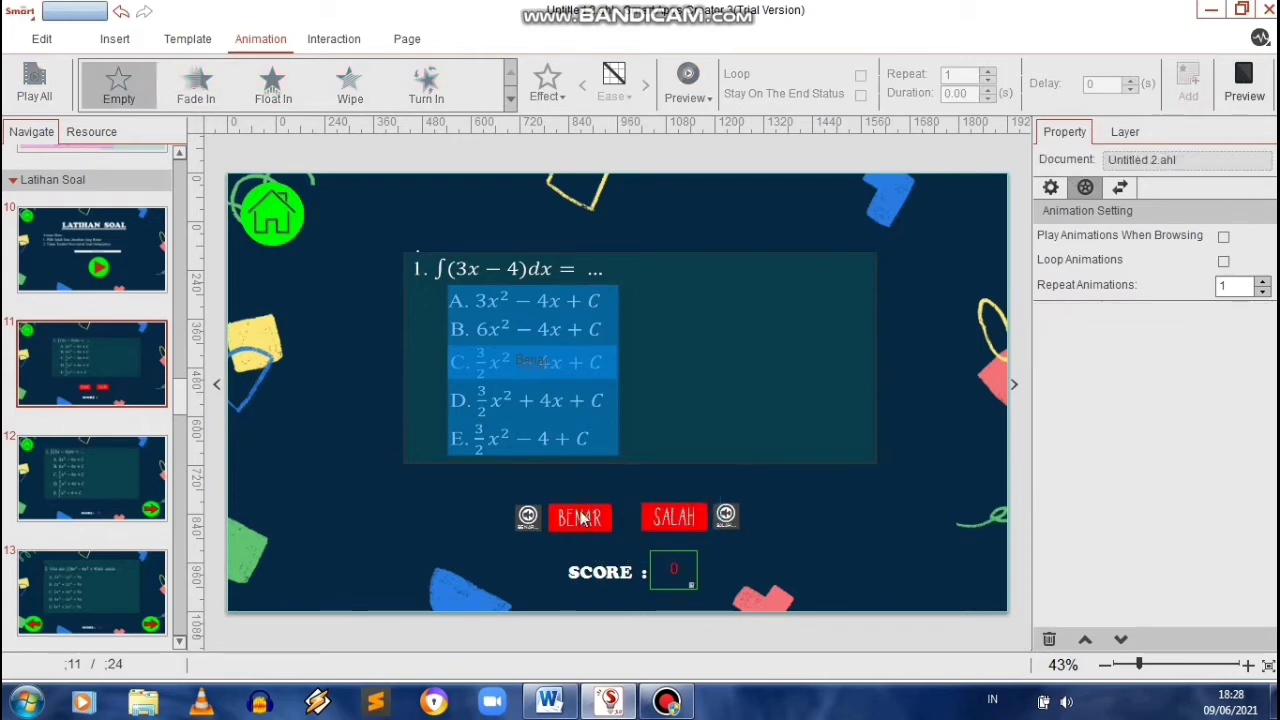
pyautogui.click(1051, 189)
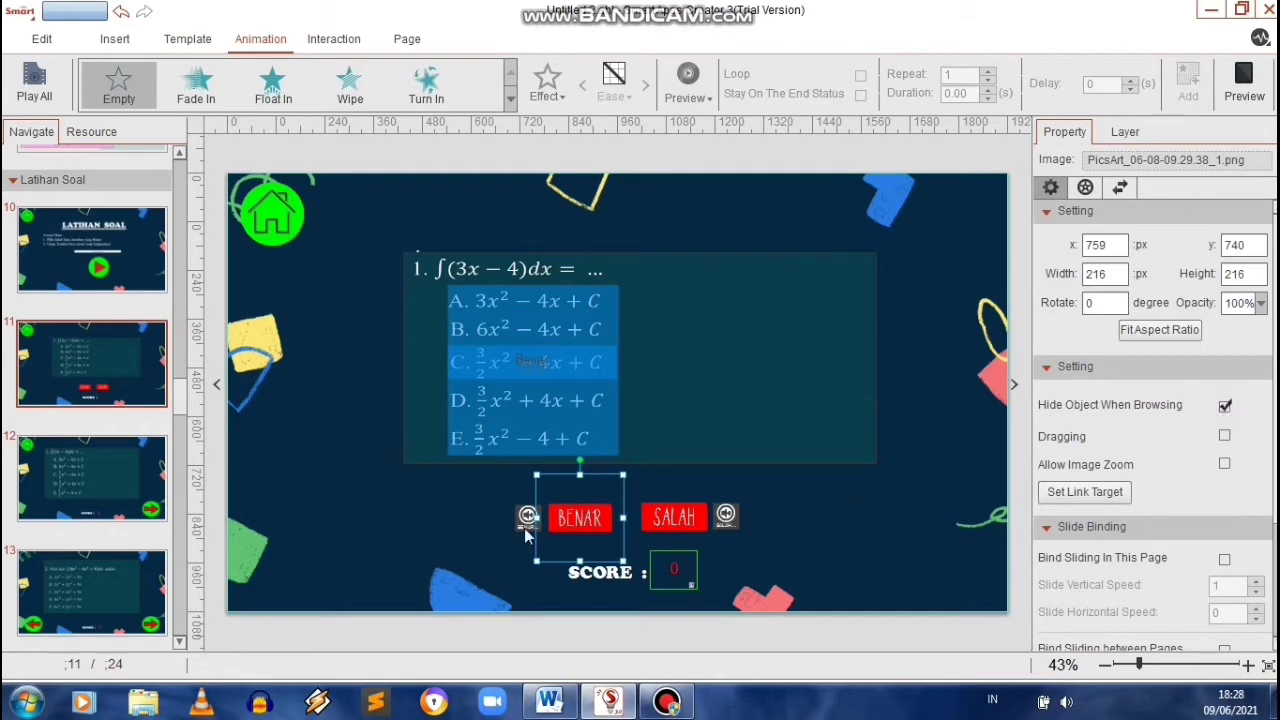
pyautogui.click(527, 520)
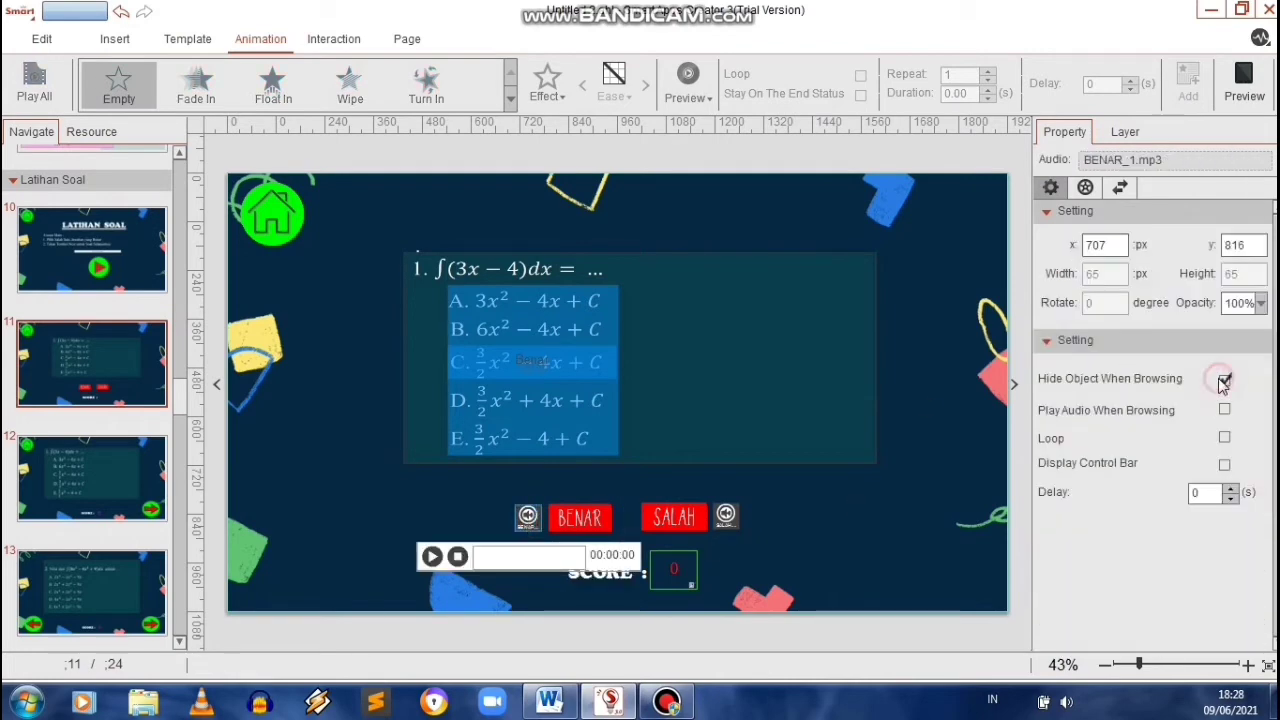
pyautogui.click(678, 518)
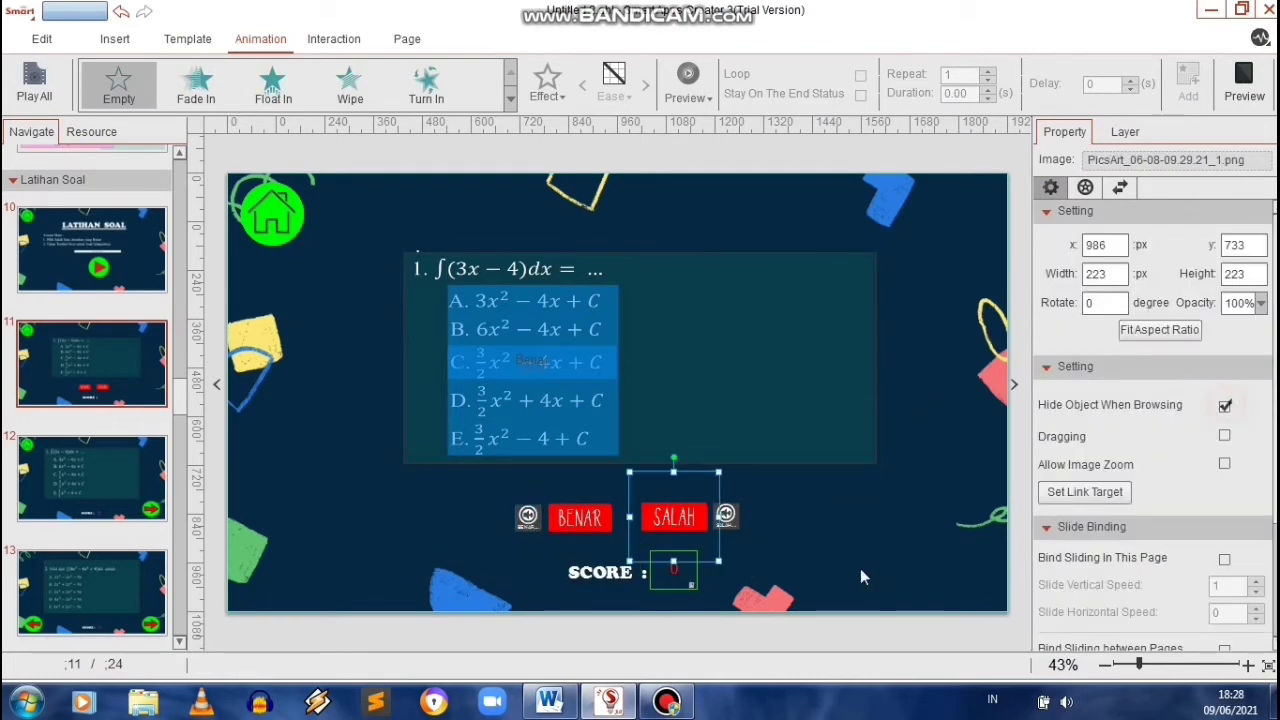
pyautogui.click(727, 516)
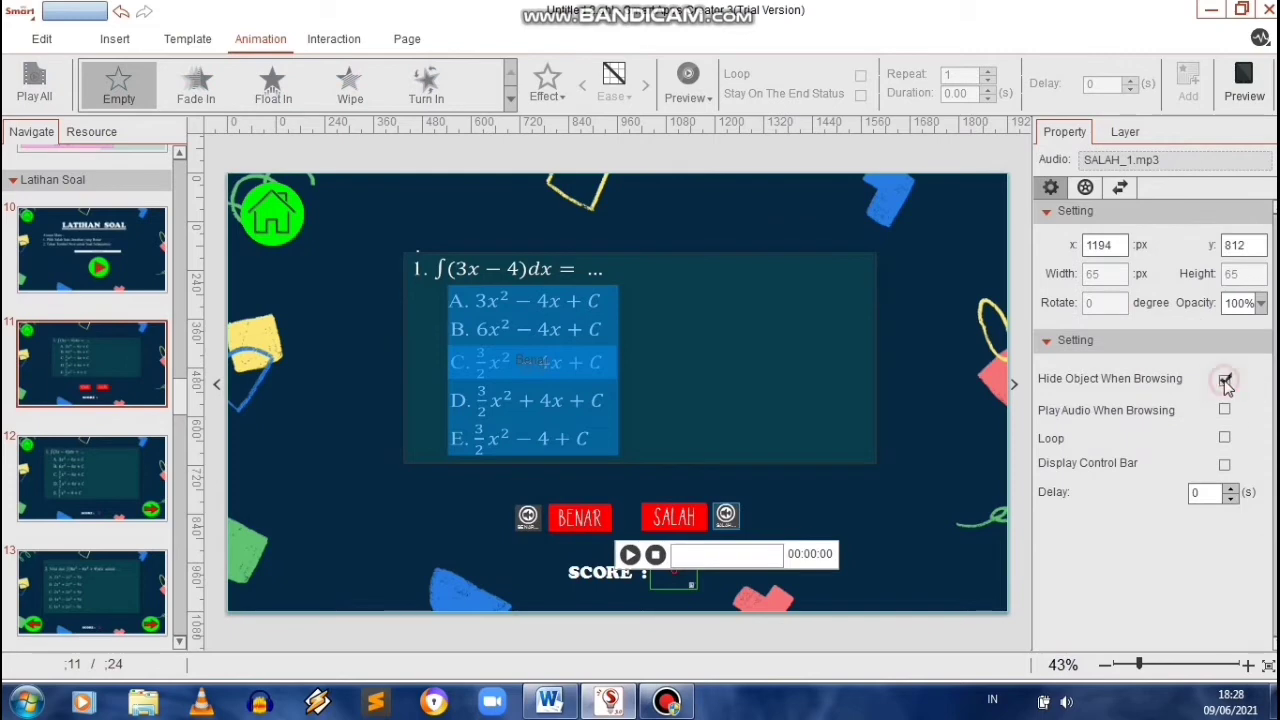
pyautogui.click(928, 492)
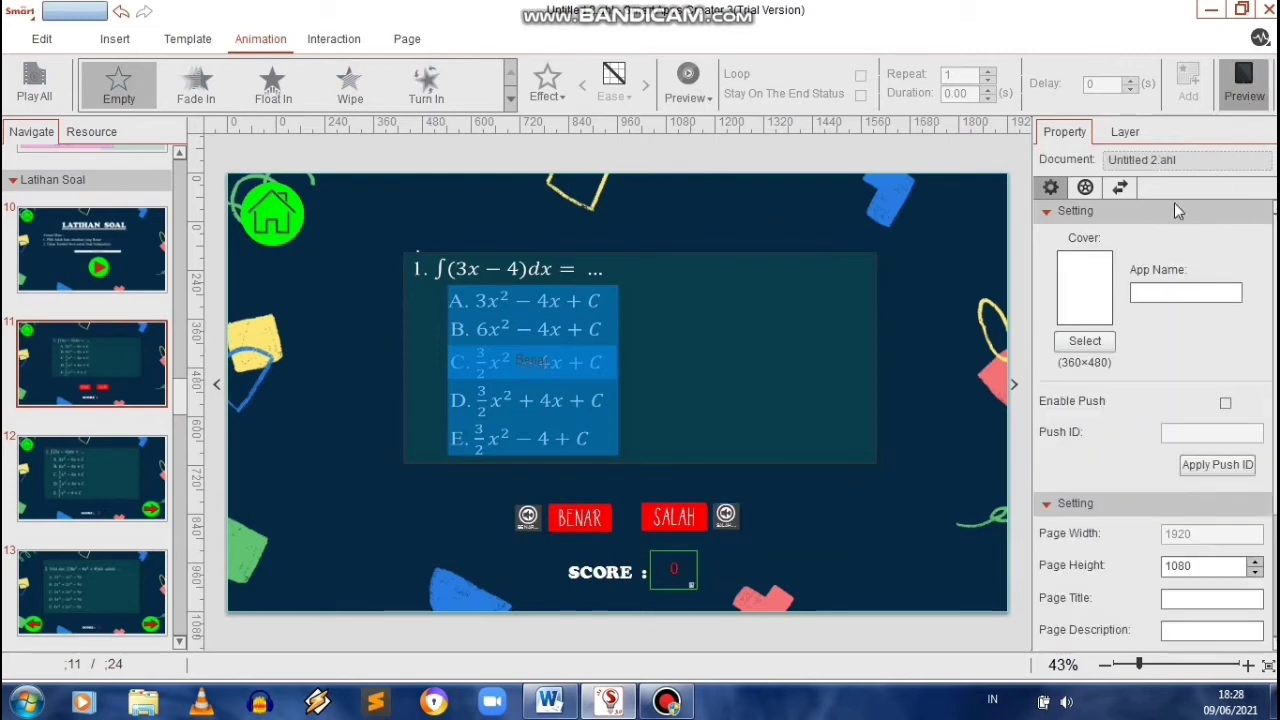
# - Preview the page, test answer C of question 1, and close the preview
pyautogui.click(1244, 82)
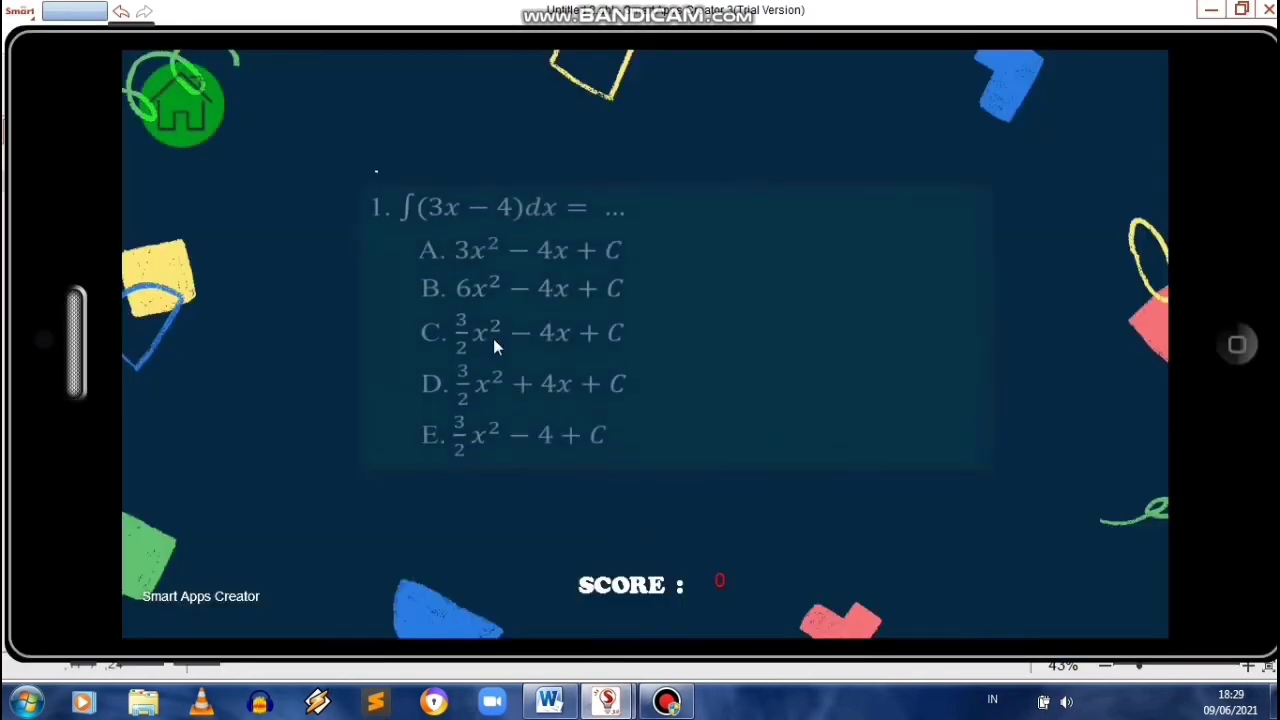
pyautogui.click(484, 310)
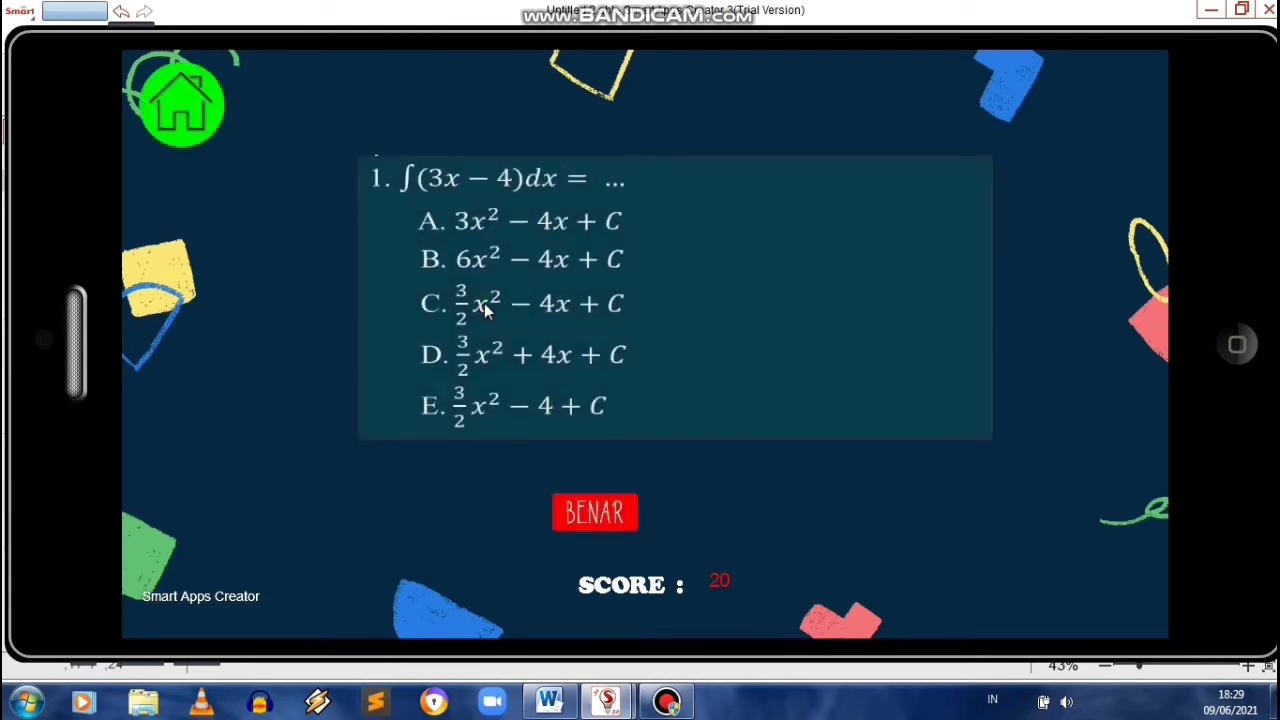
pyautogui.press('Escape')
pyautogui.click(672, 707)
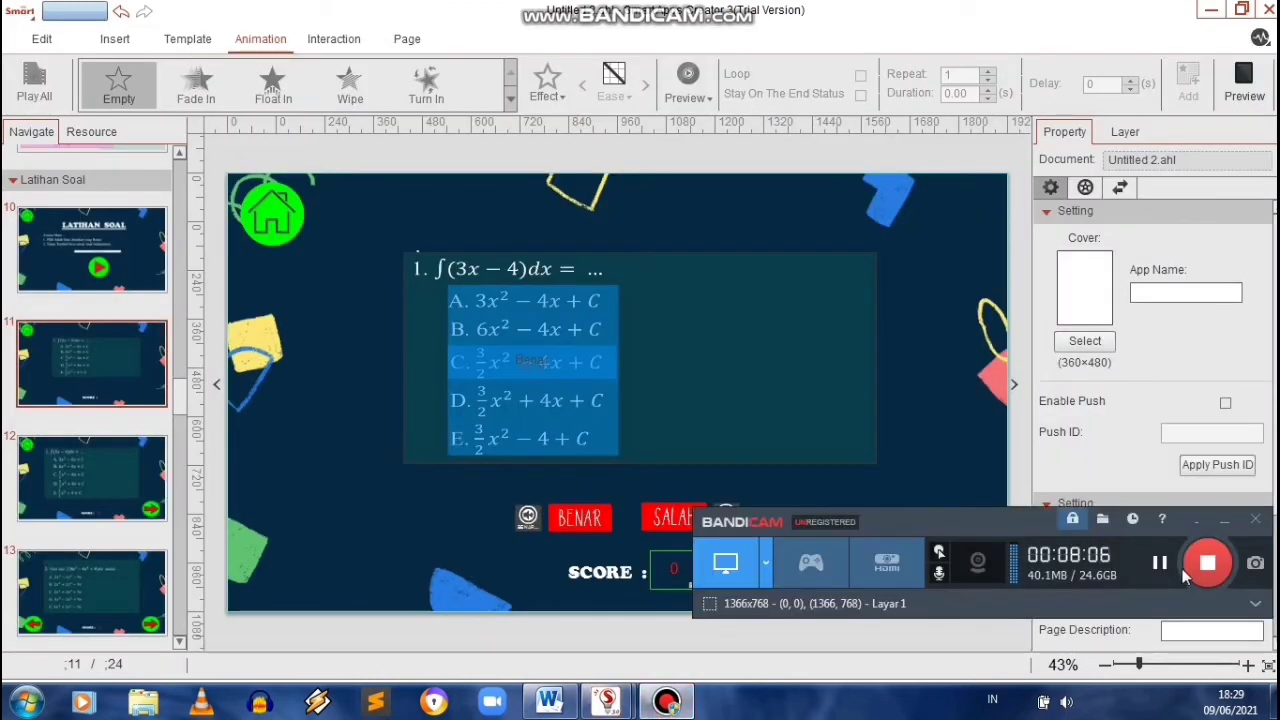
pyautogui.click(945, 424)
# - Add a Touch interaction to the Salah hotspot that plays the animation of the SALAH button image
pyautogui.click(612, 395)
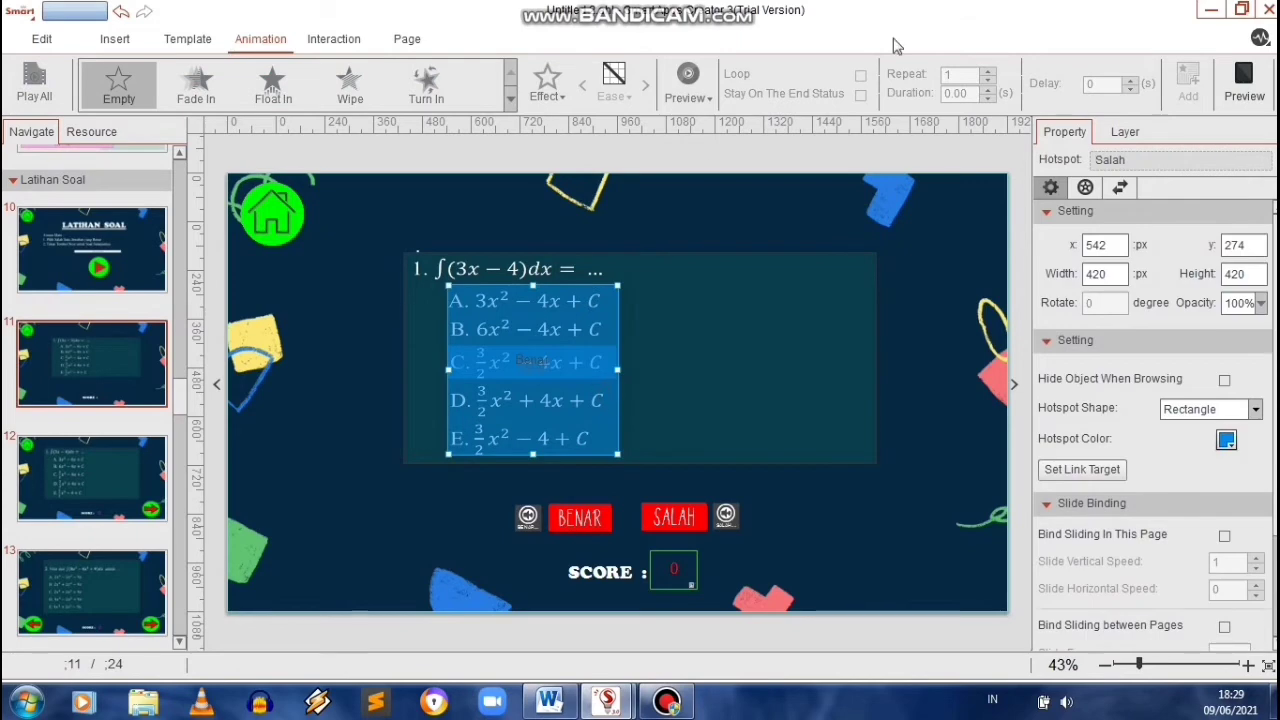
pyautogui.click(325, 40)
pyautogui.click(53, 85)
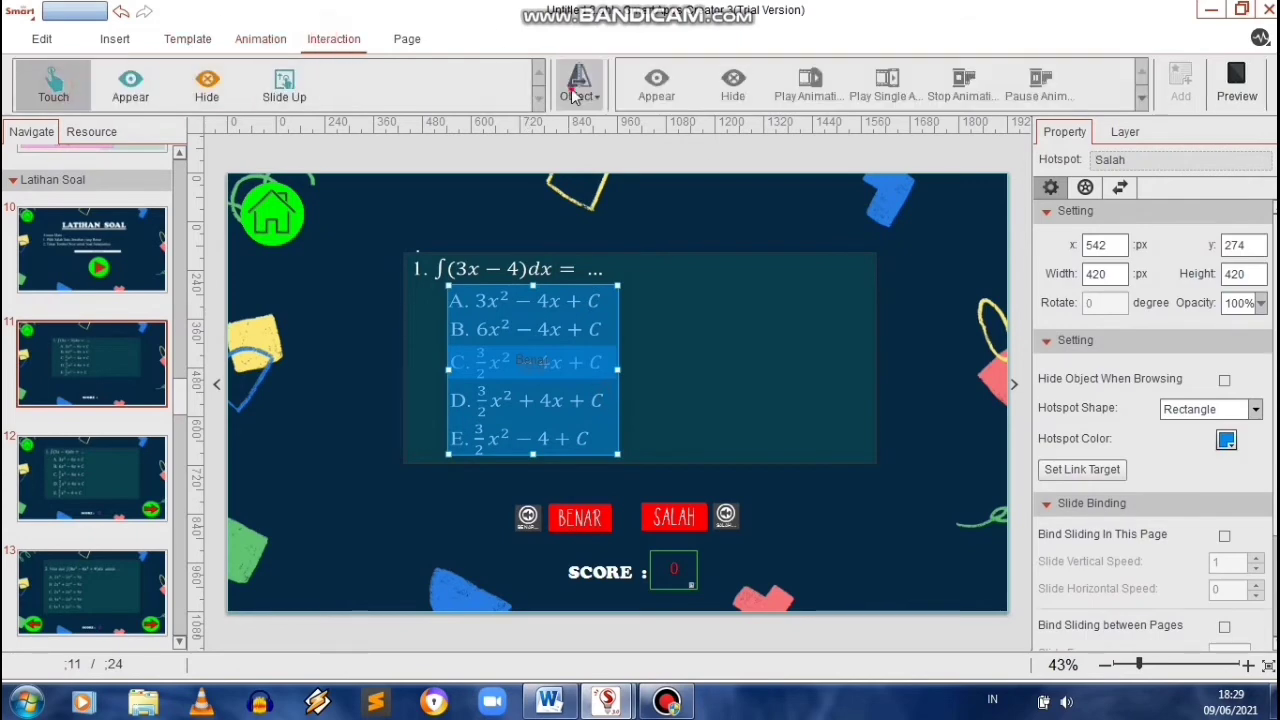
pyautogui.click(578, 85)
pyautogui.scroll(-3, 703, 335)
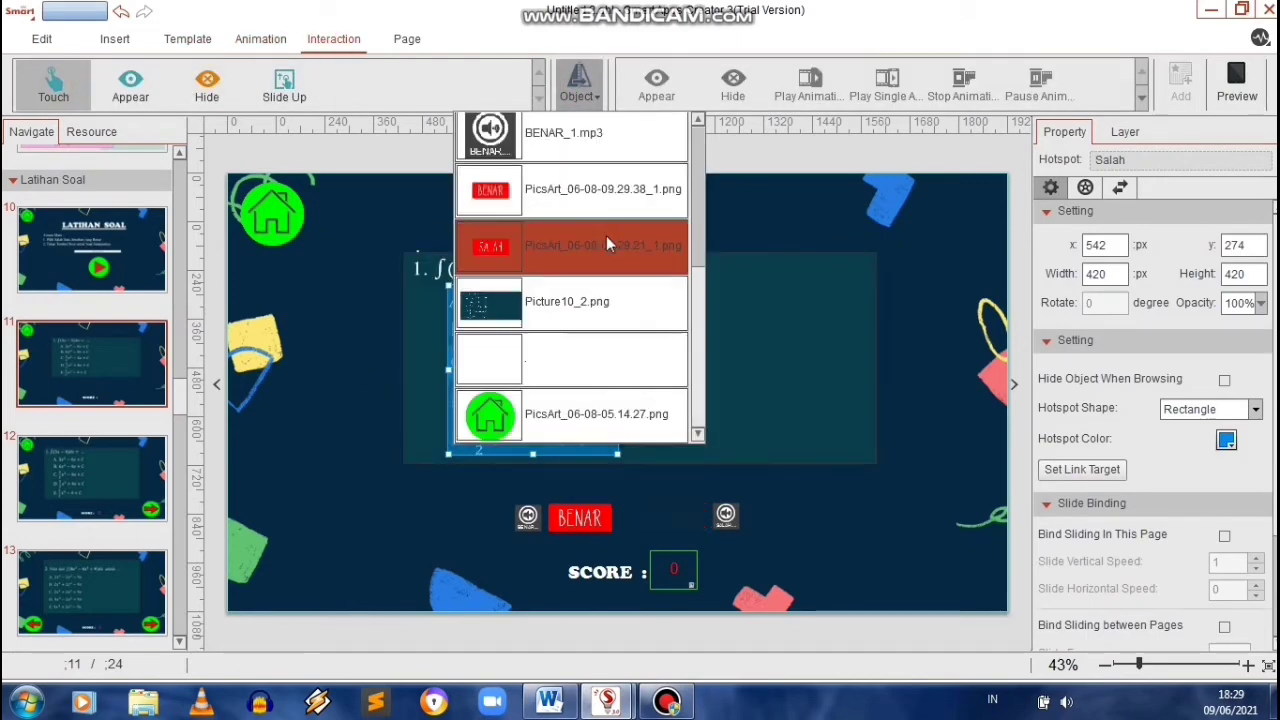
pyautogui.click(608, 243)
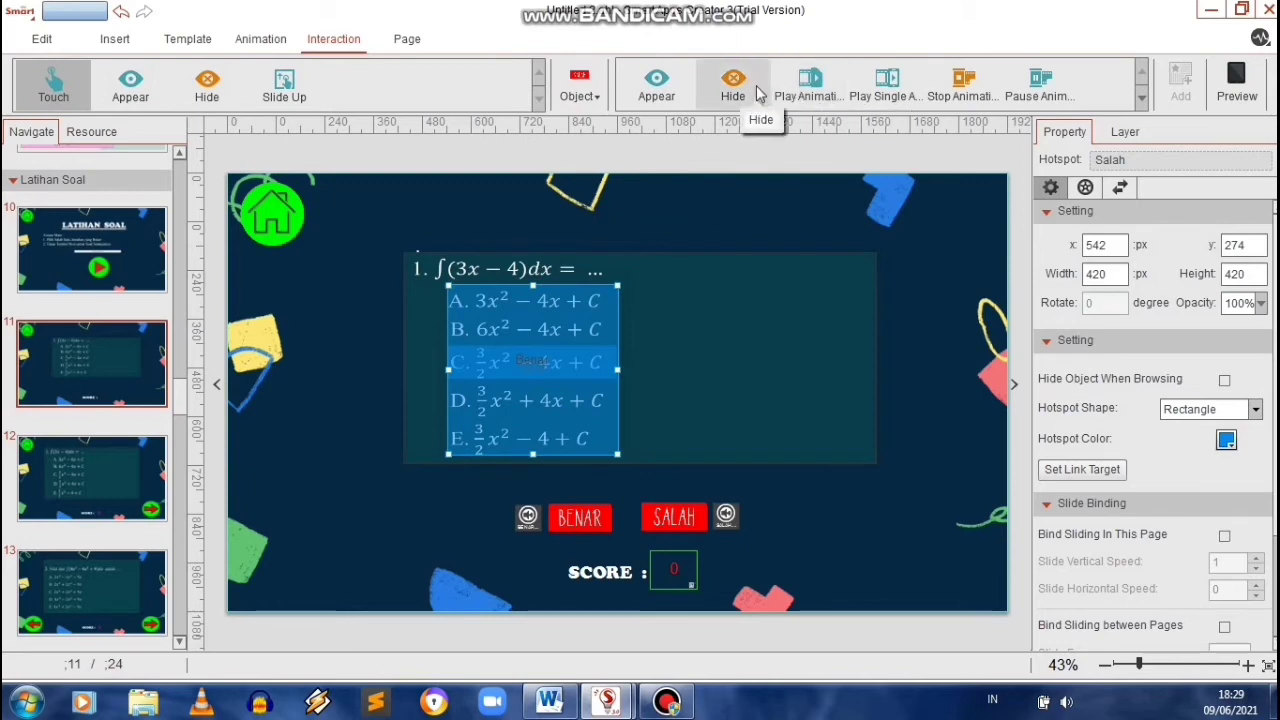
pyautogui.click(806, 90)
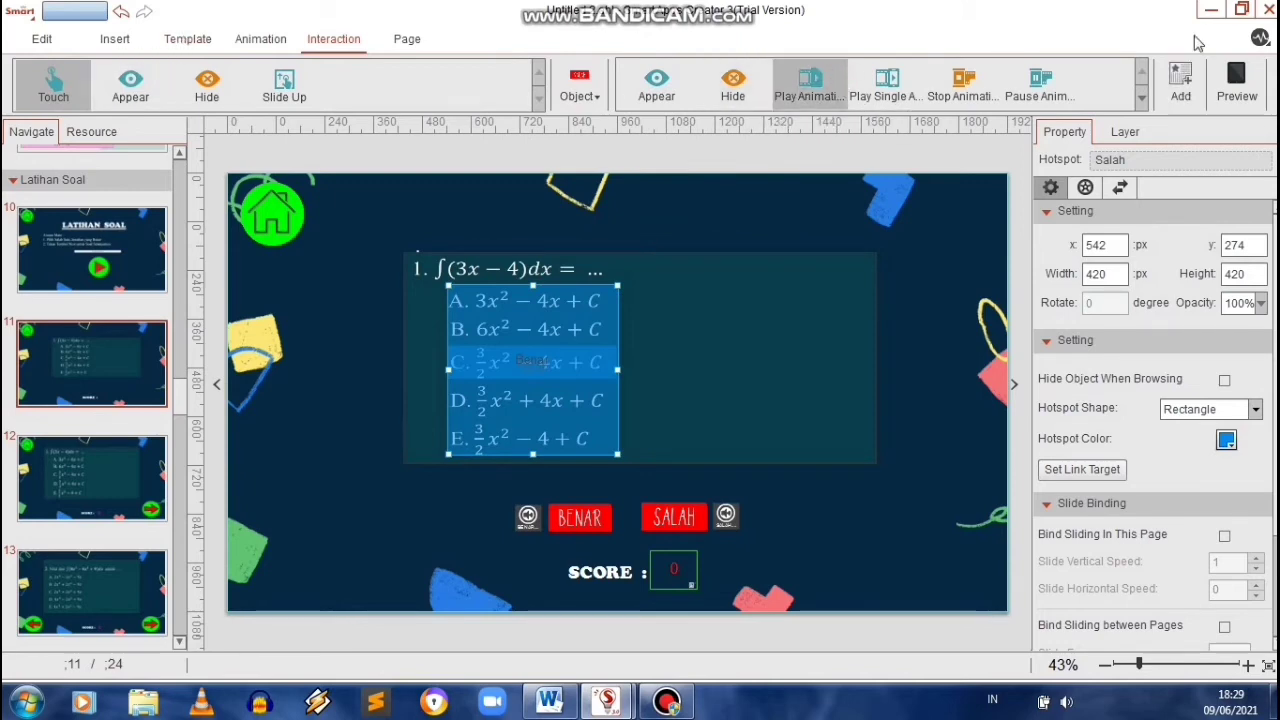
pyautogui.click(1181, 85)
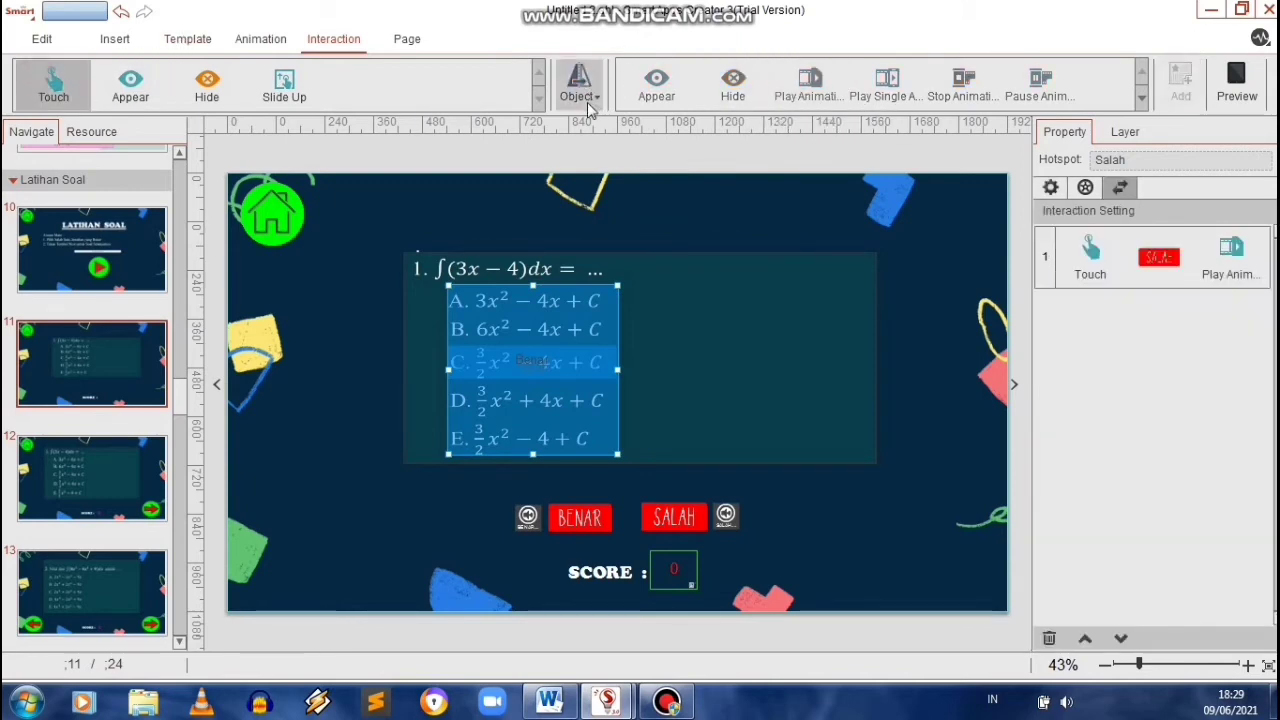
# - Add a second Touch interaction to the Salah hotspot that plays the SALAH_1.mp3 audio
pyautogui.click(589, 100)
pyautogui.click(651, 355)
pyautogui.click(810, 85)
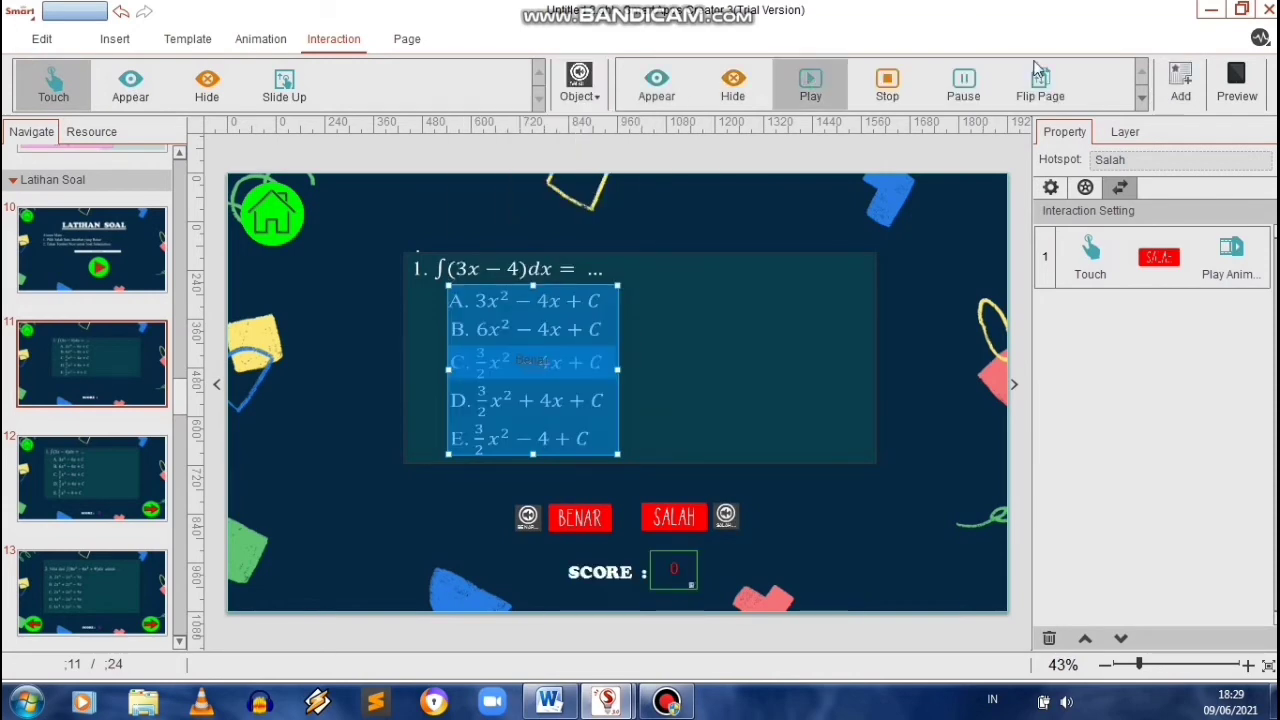
pyautogui.click(1181, 85)
# - Preview the page again, test answers C and D of question 1, and close the preview
pyautogui.click(1237, 85)
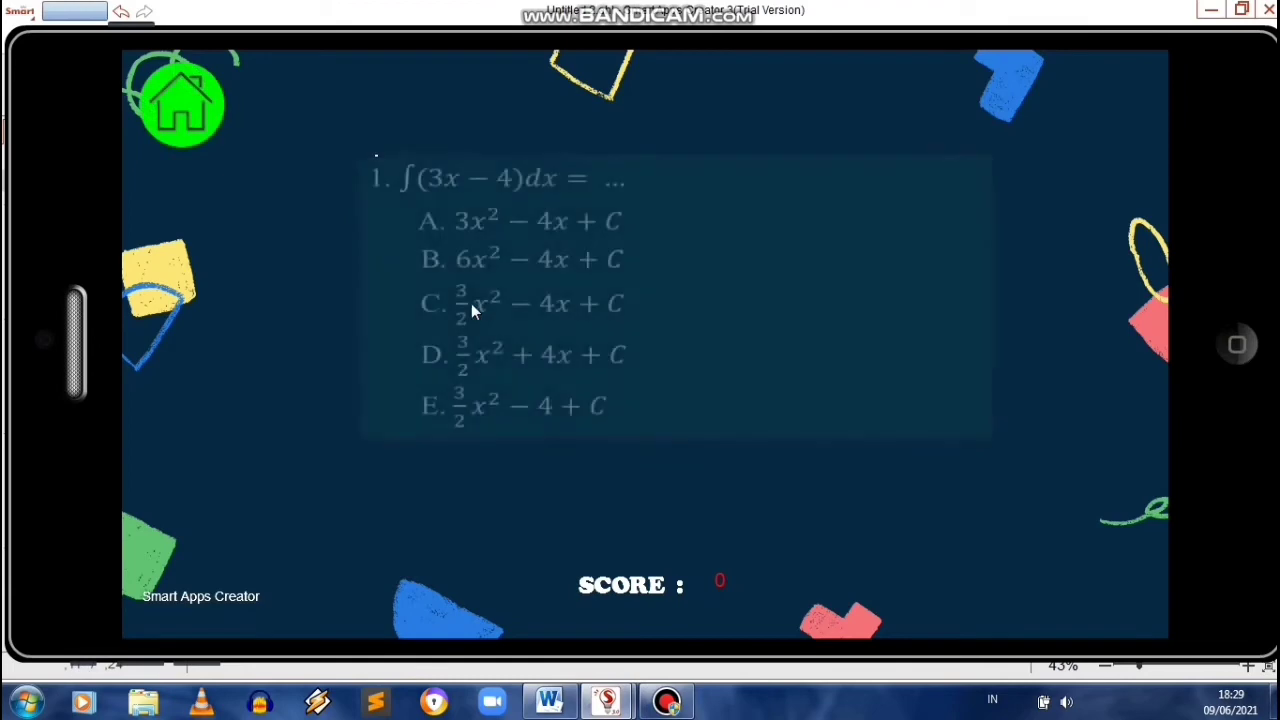
pyautogui.click(473, 310)
pyautogui.click(482, 352)
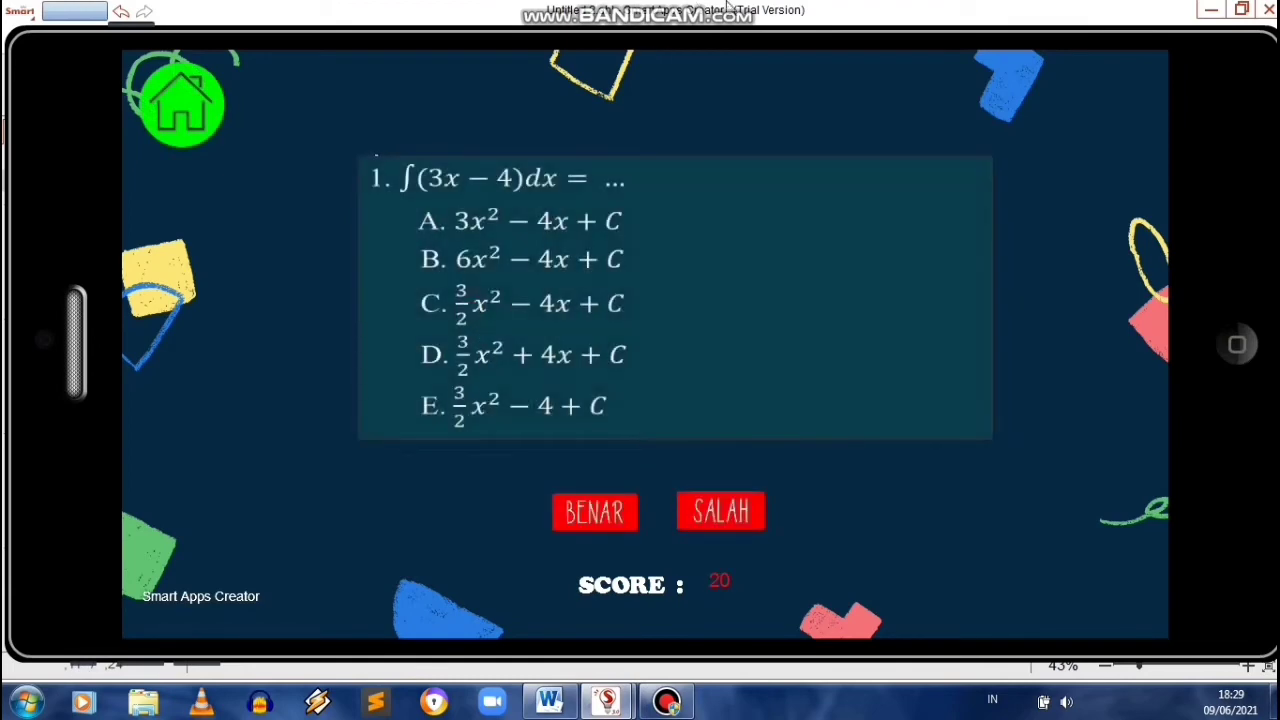
pyautogui.press('Escape')
# - Move the score counter slightly down beside the SCORE label, to about x 1033 px and y 941 px
pyautogui.moveTo(672, 578); pyautogui.dragTo(671, 584)
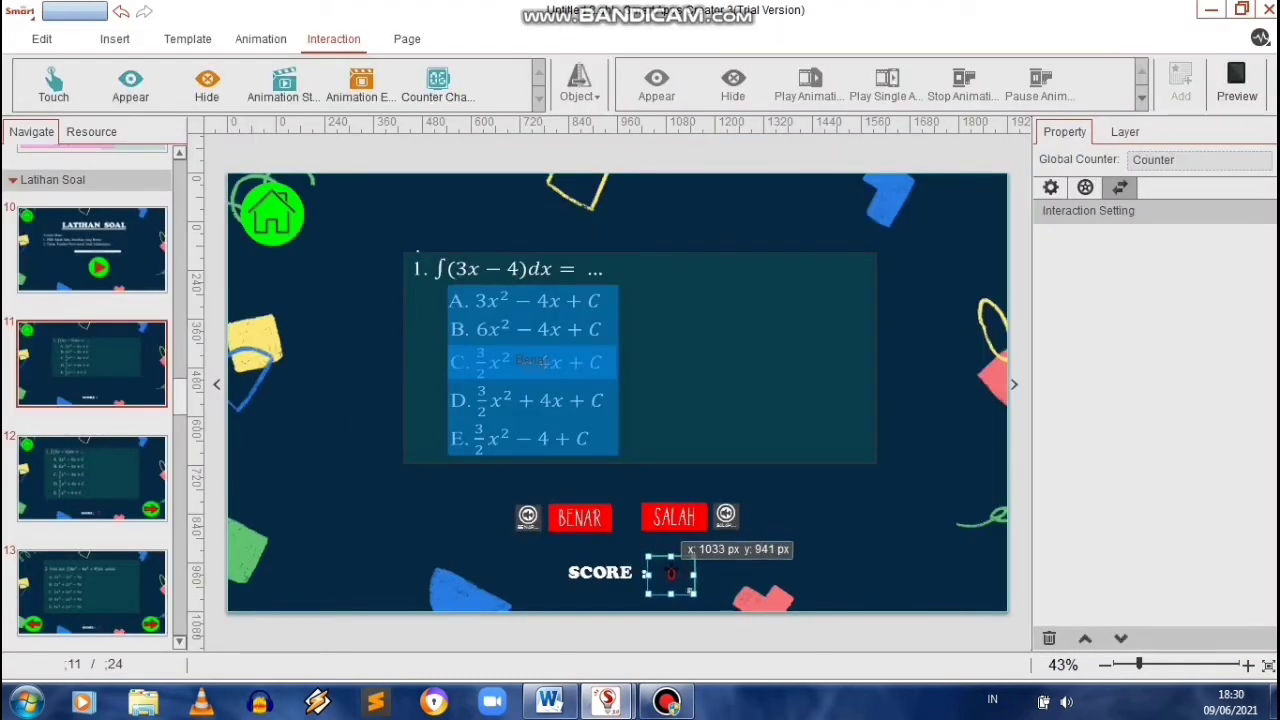
pyautogui.click(737, 575)
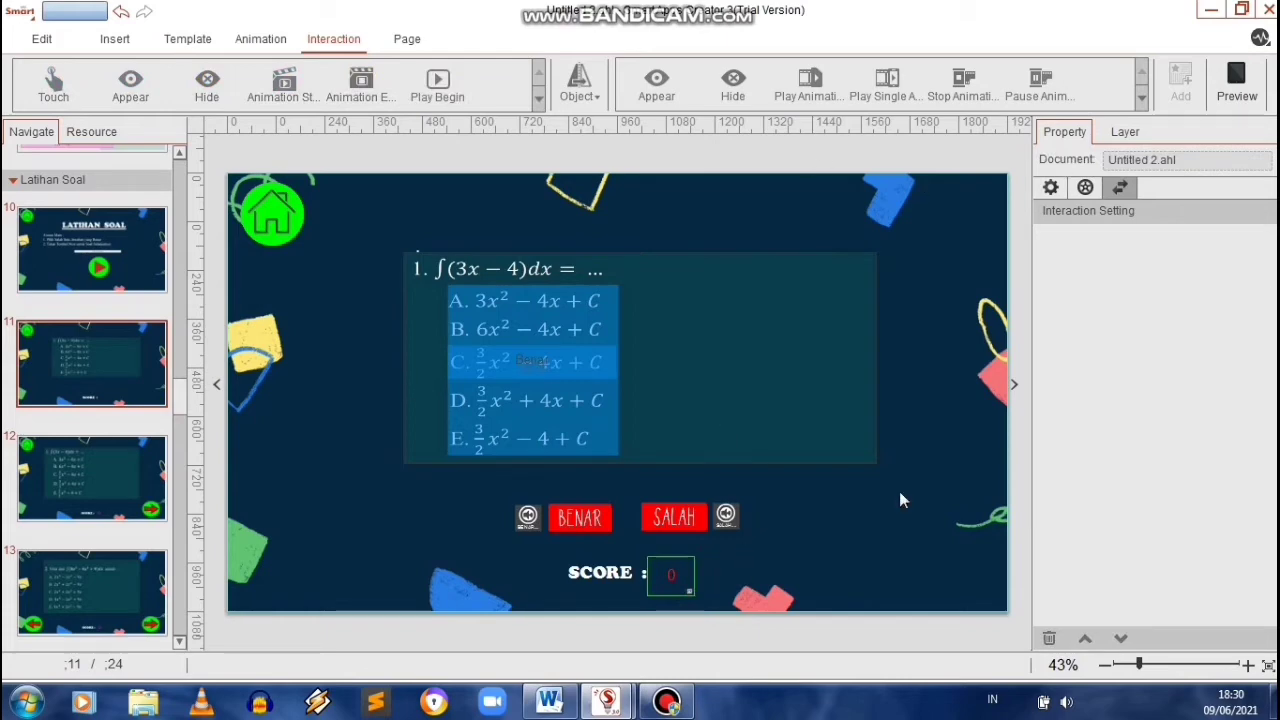
pyautogui.click(684, 709)
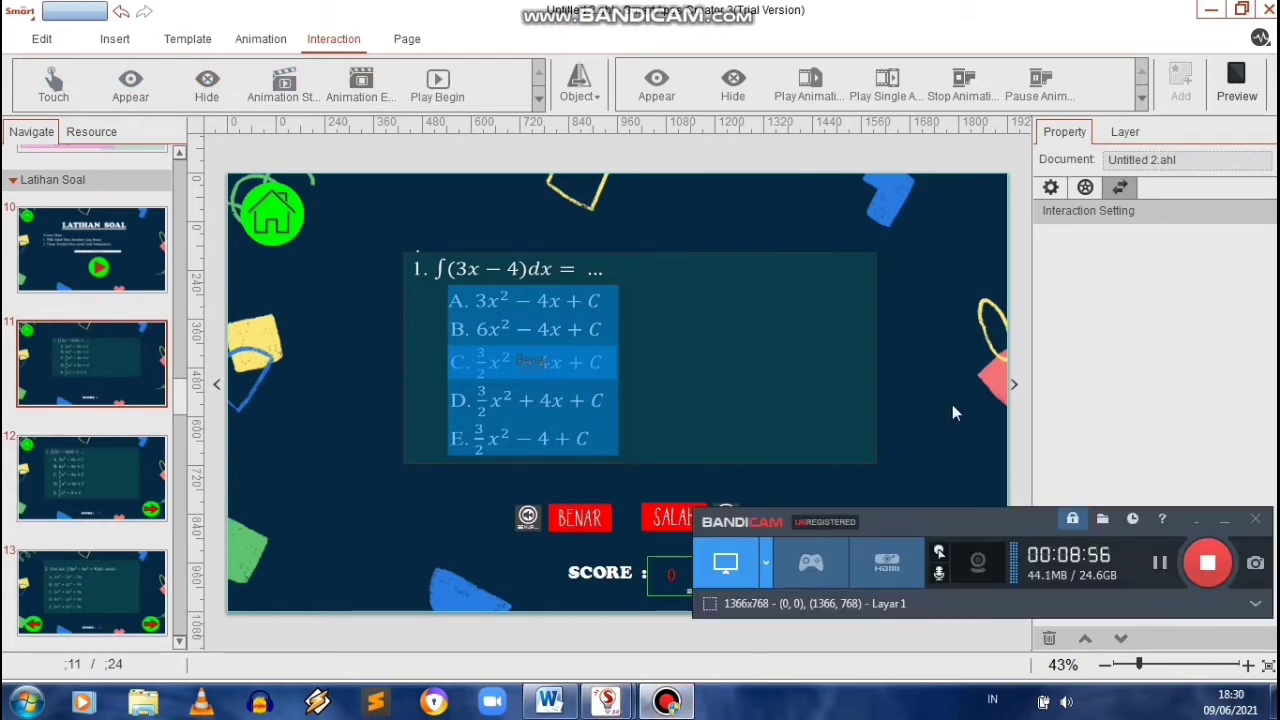
pyautogui.click(838, 417)
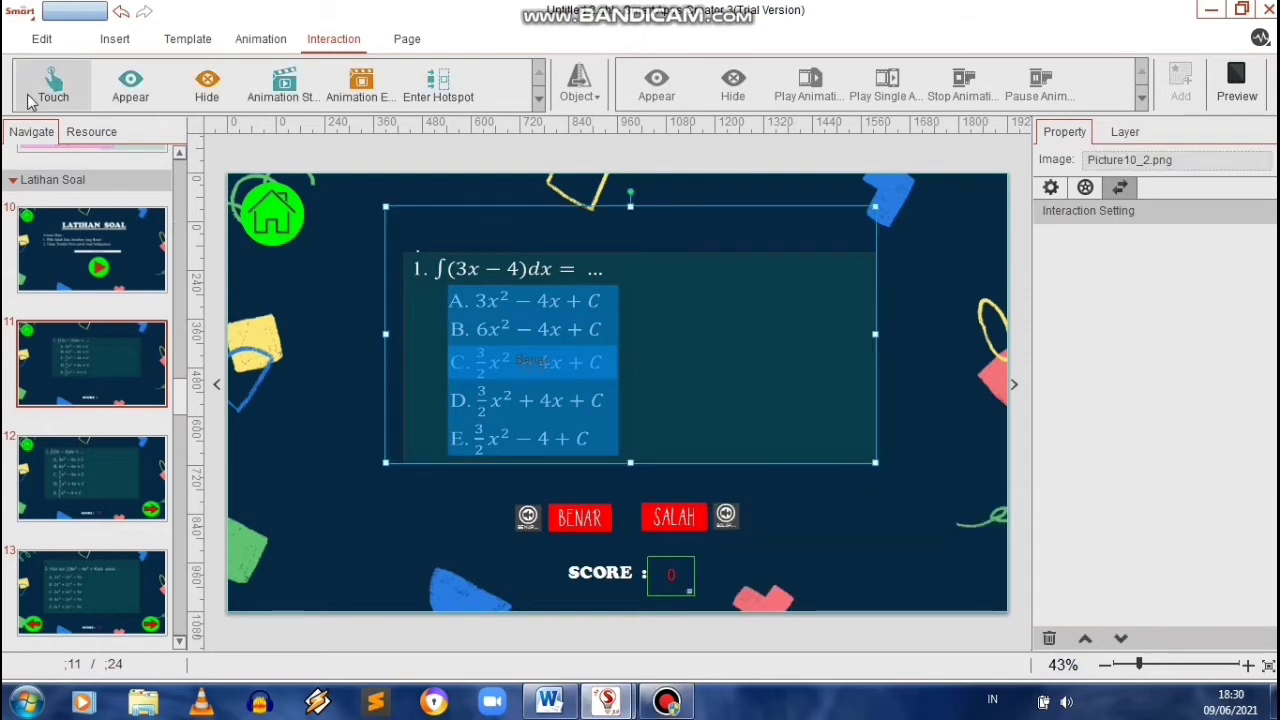
# - Insert the red right-arrow image PicsArt_06-08-12.34.34 on the question 1 page, shrink it, and place it in the page's upper-right corner
pyautogui.click(115, 39)
pyautogui.doubleClick(502, 206)
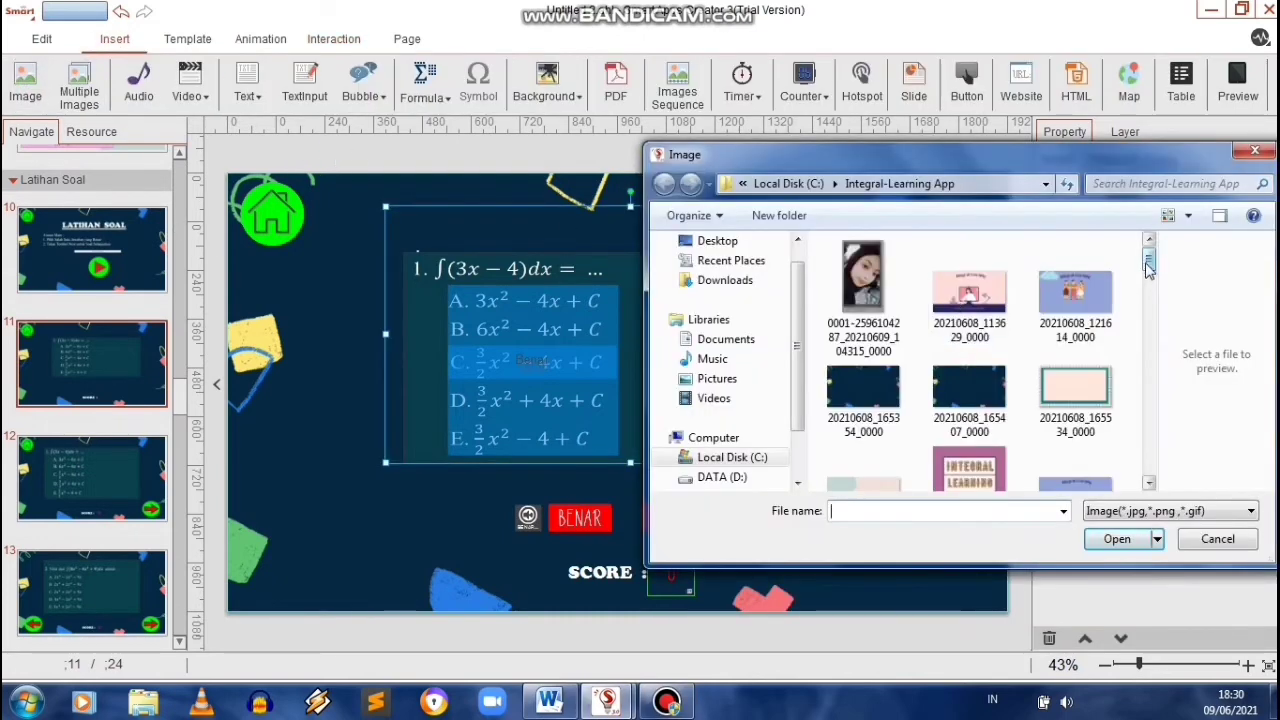
pyautogui.moveTo(1148, 255); pyautogui.dragTo(1148, 395)
pyautogui.click(971, 371)
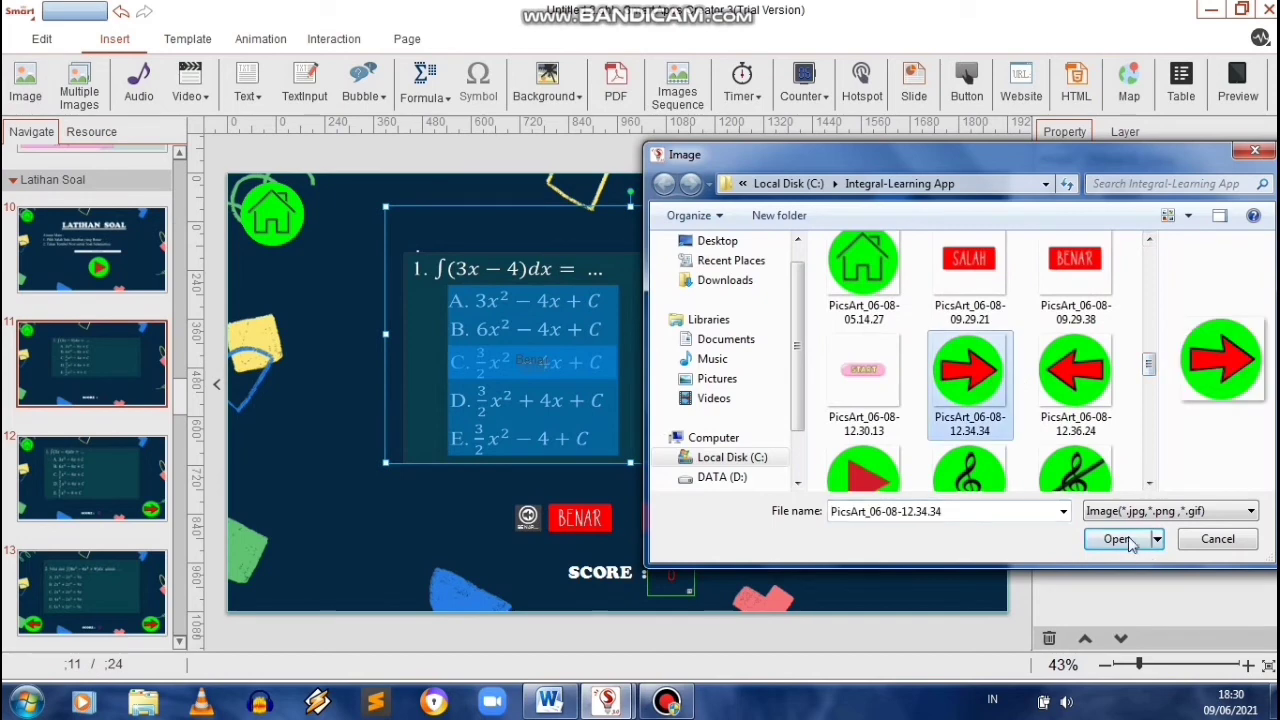
pyautogui.click(1117, 539)
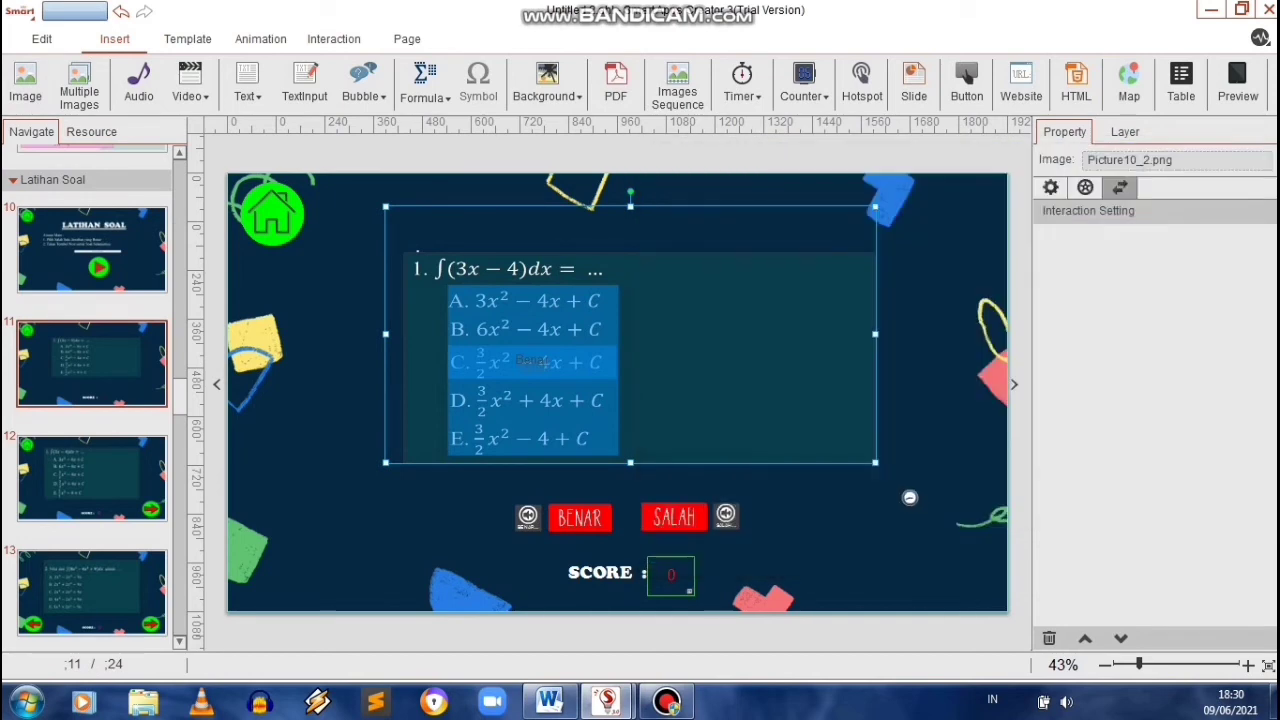
pyautogui.moveTo(837, 175); pyautogui.dragTo(491, 514)
pyautogui.moveTo(443, 566); pyautogui.dragTo(931, 229)
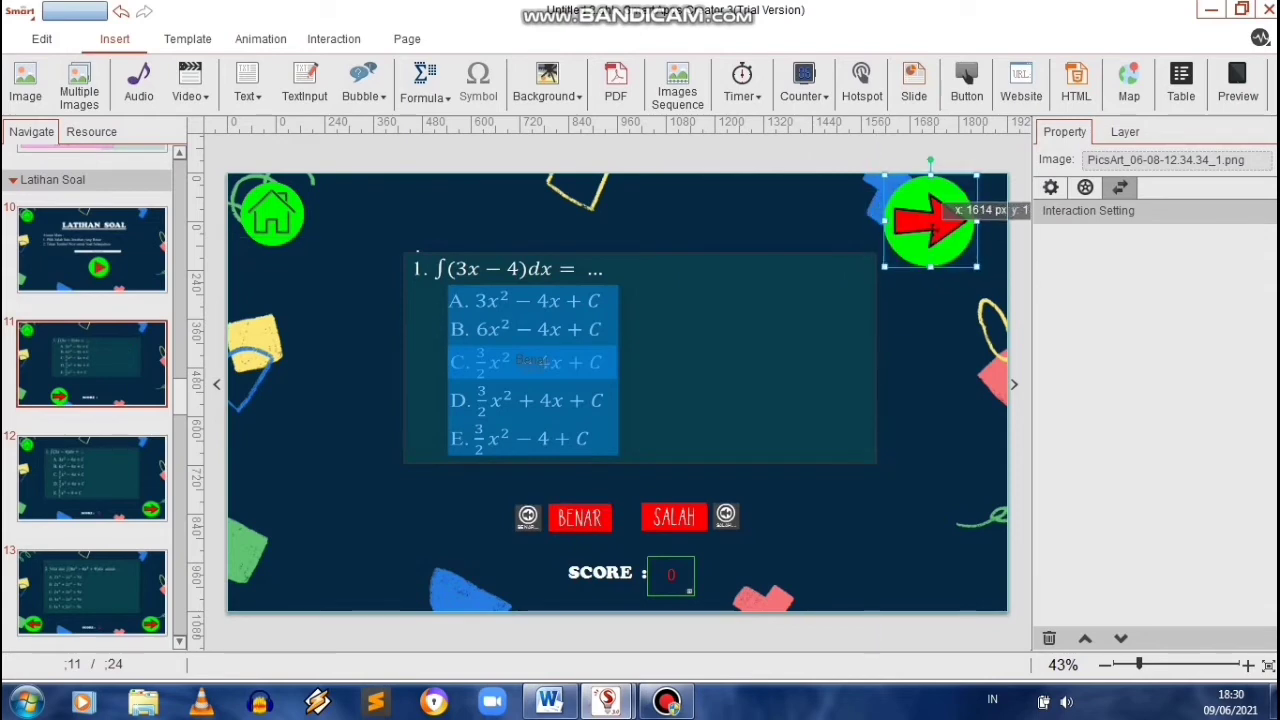
# - Add a Touch interaction to the right-arrow image that switches to page 12 of Latihan Soal, and close the page preview
pyautogui.click(54, 86)
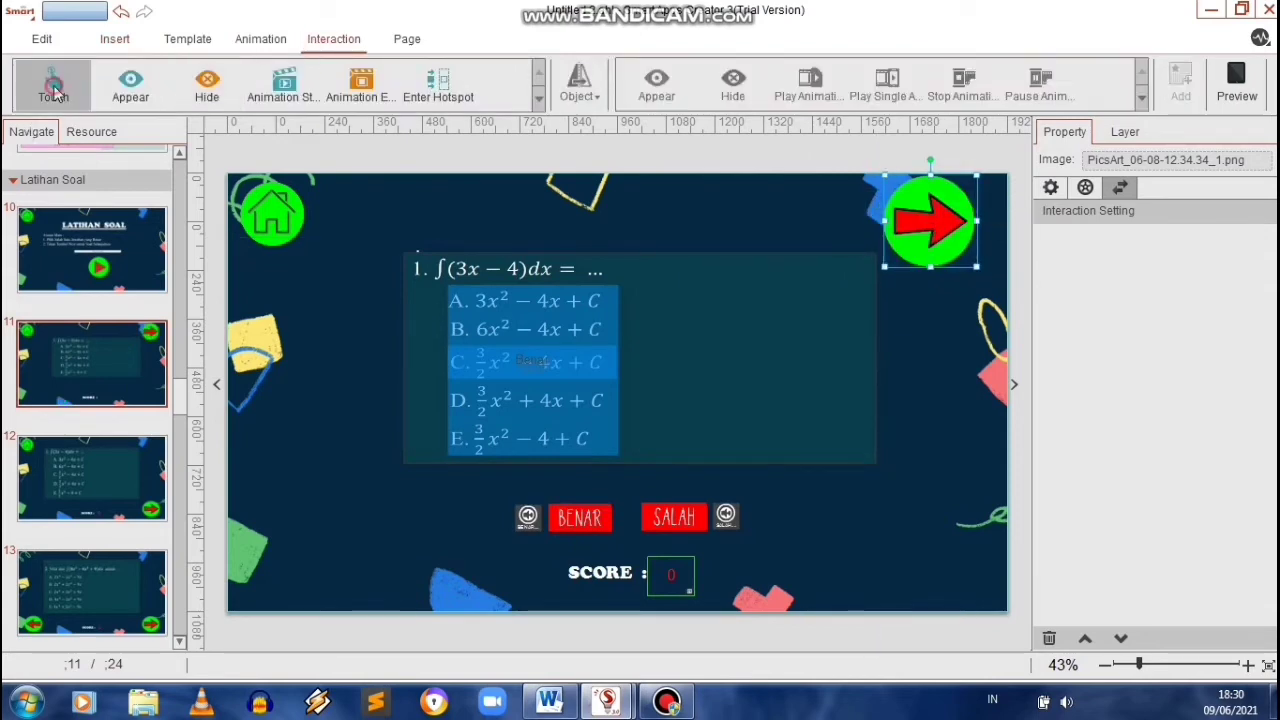
pyautogui.click(579, 86)
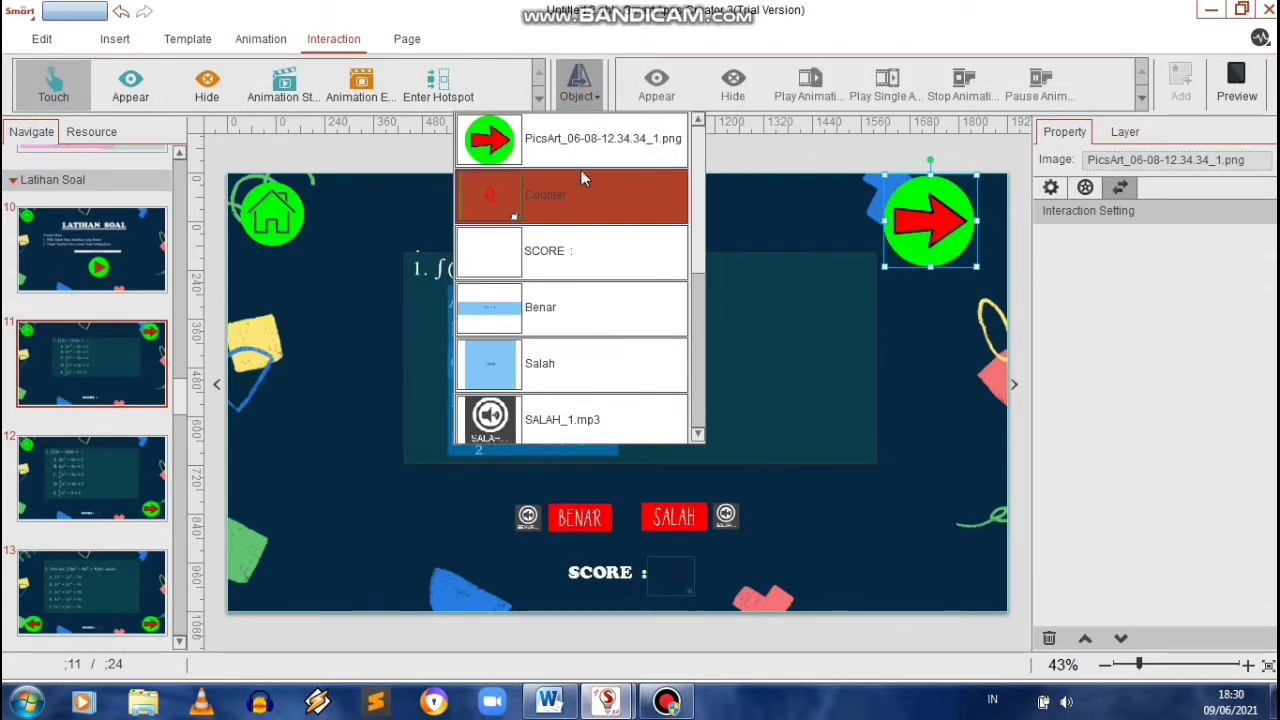
pyautogui.click(586, 145)
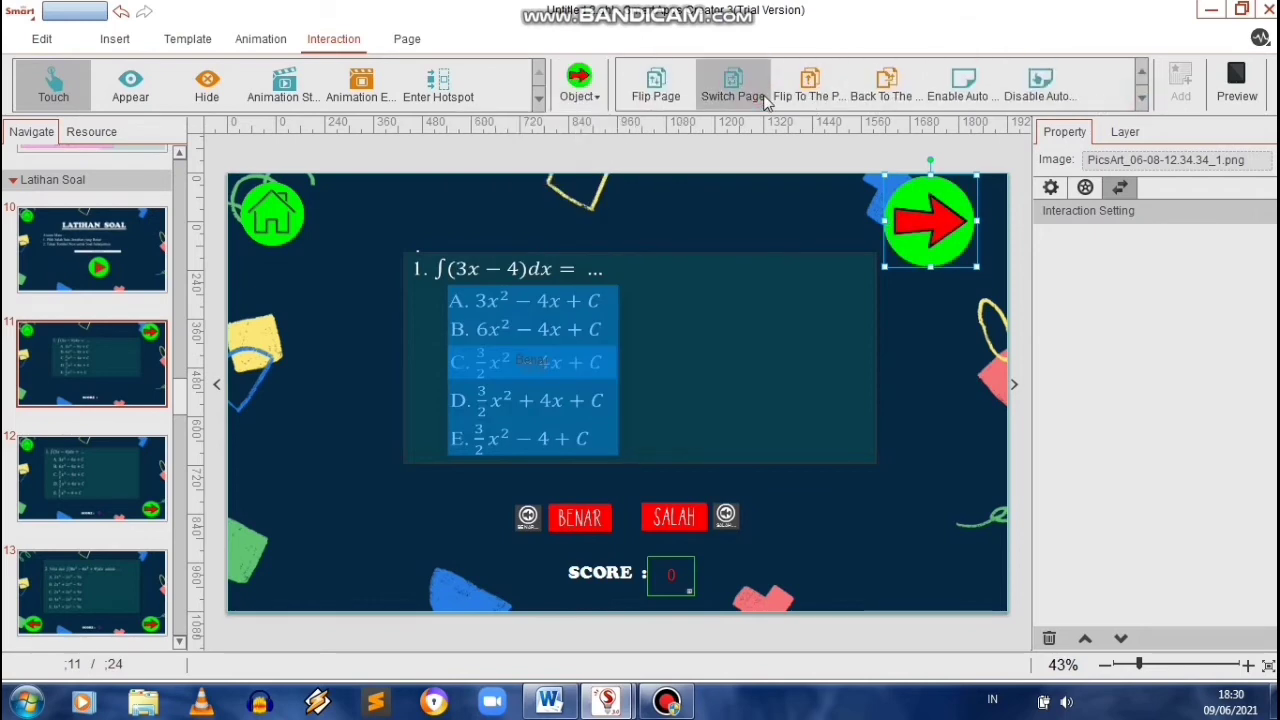
pyautogui.click(733, 86)
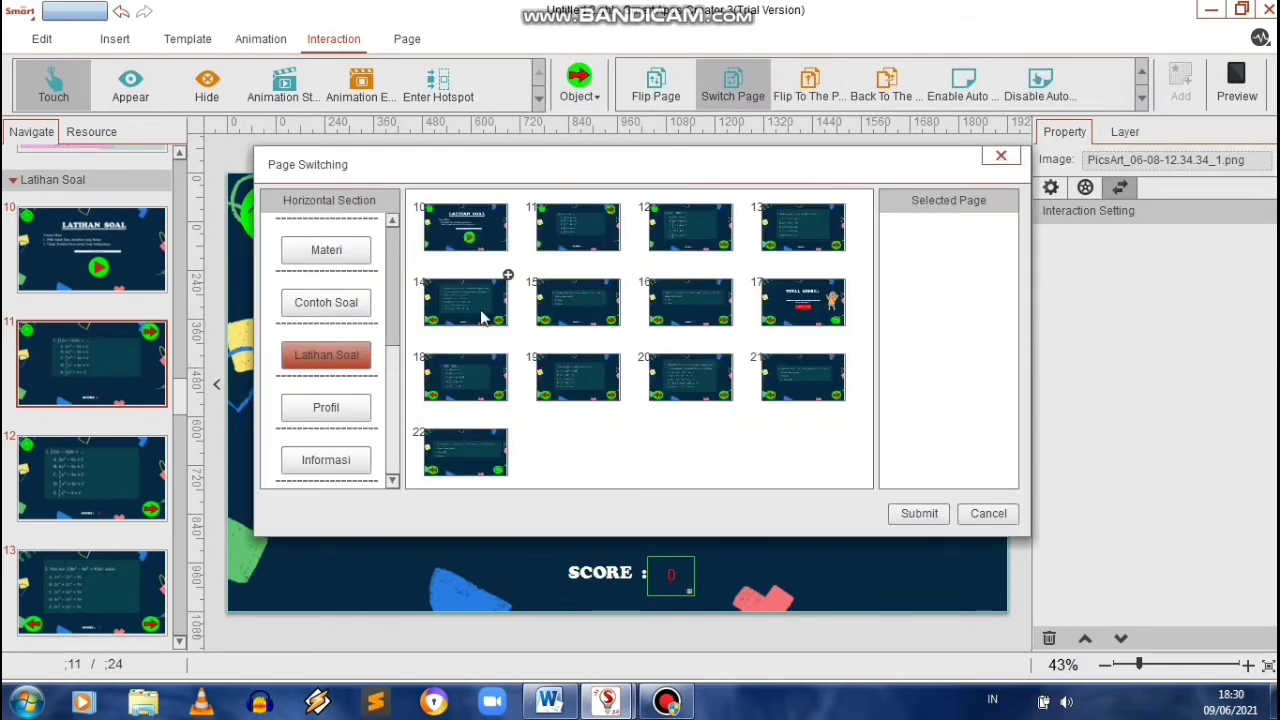
pyautogui.click(667, 247)
pyautogui.click(917, 514)
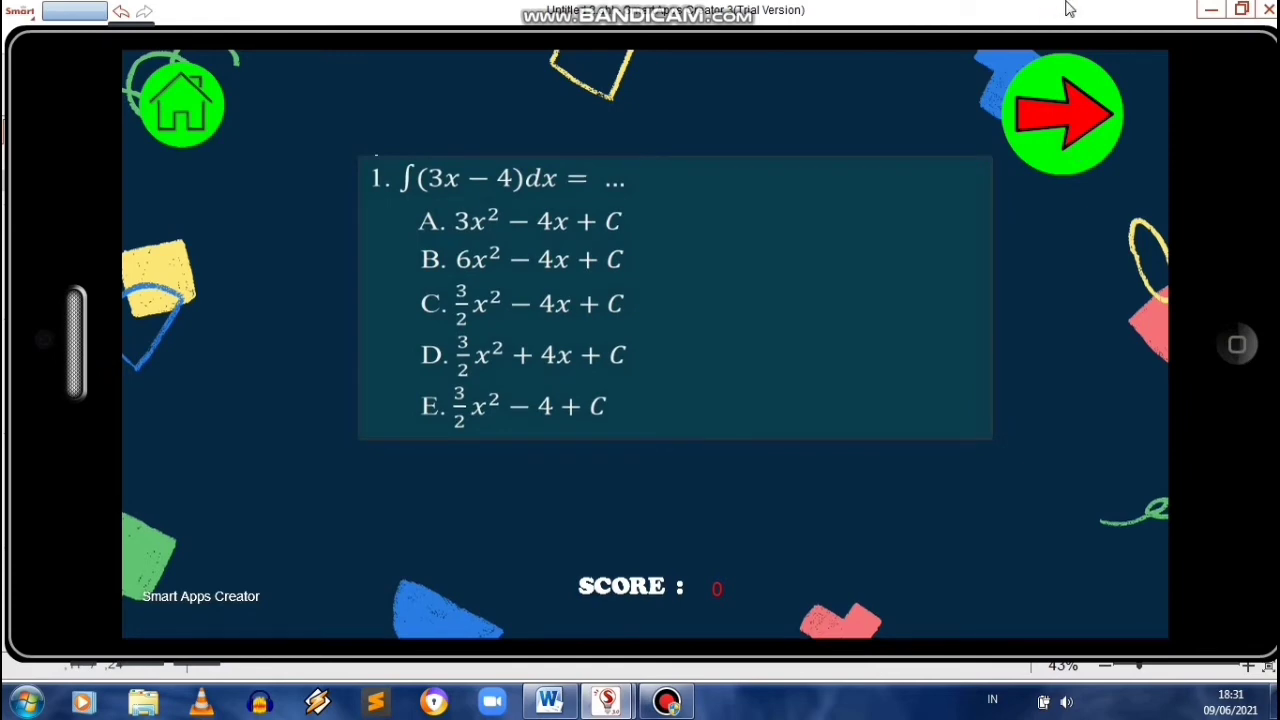
pyautogui.press('Escape')
pyautogui.click(666, 702)
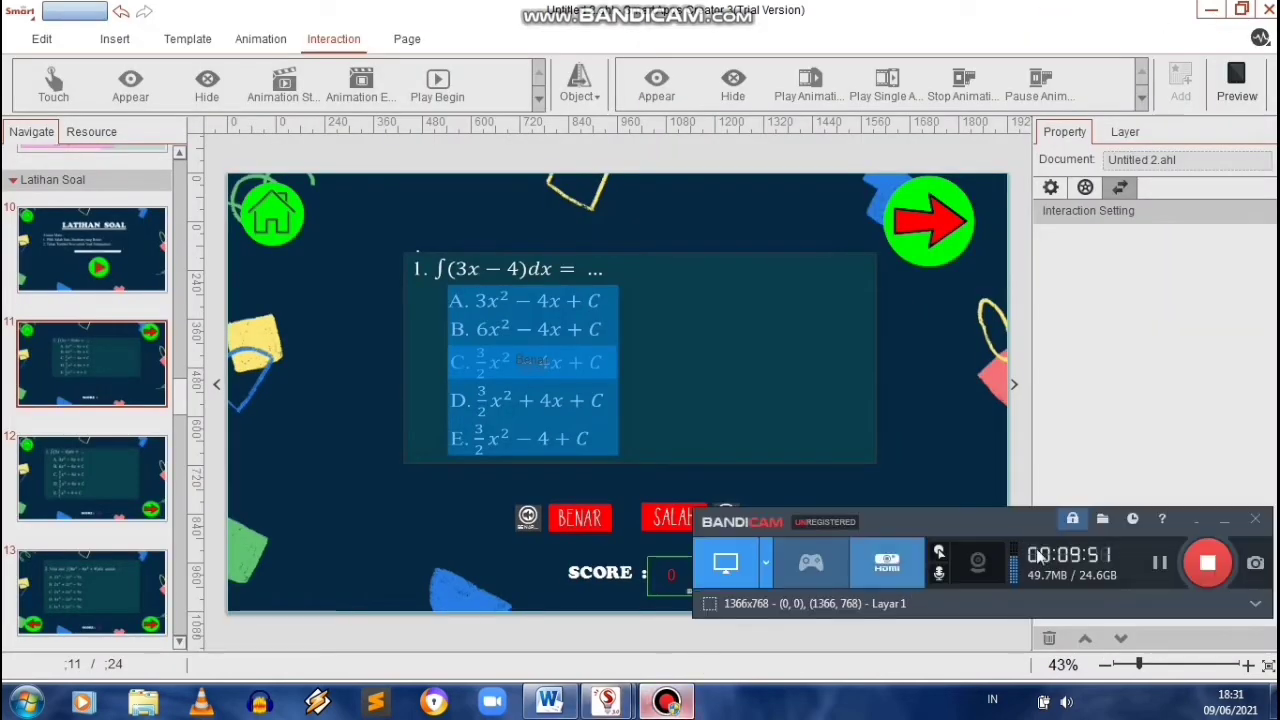
# - Insert a horizontal text box on the Profil page, enlarge it, and enter the Nama line with the person's full name
pyautogui.click(247, 85)
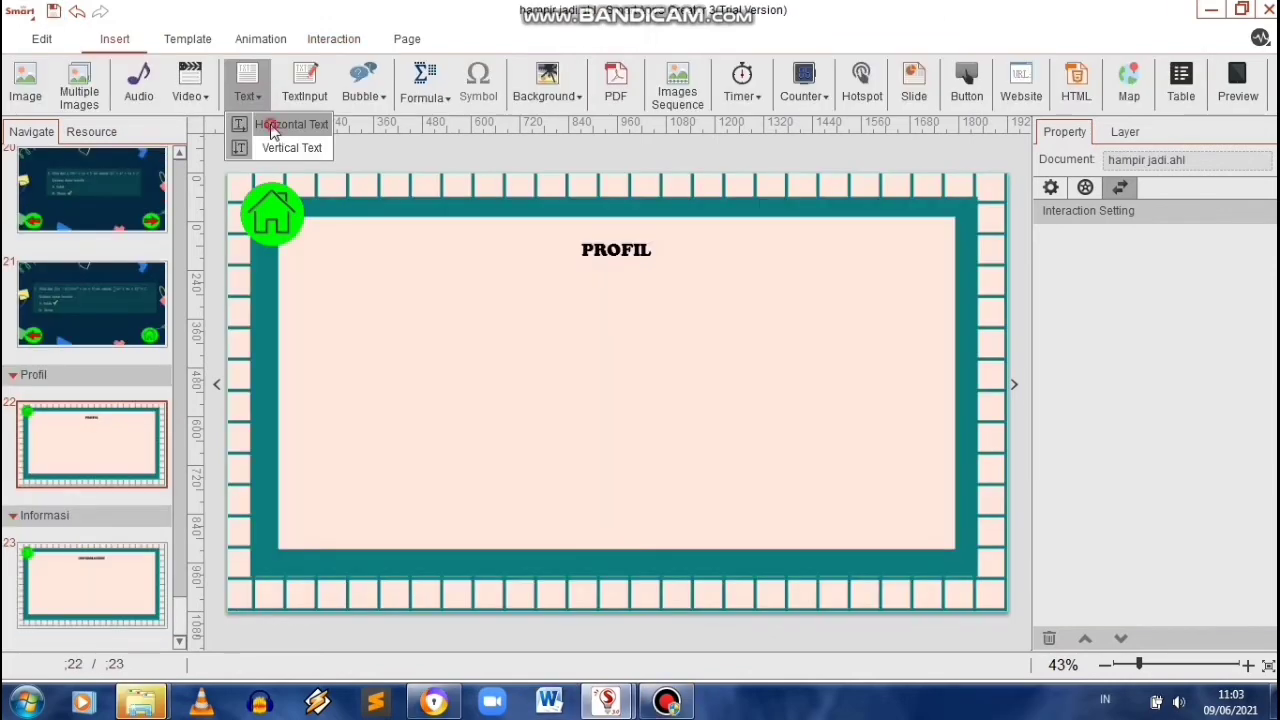
pyautogui.click(294, 126)
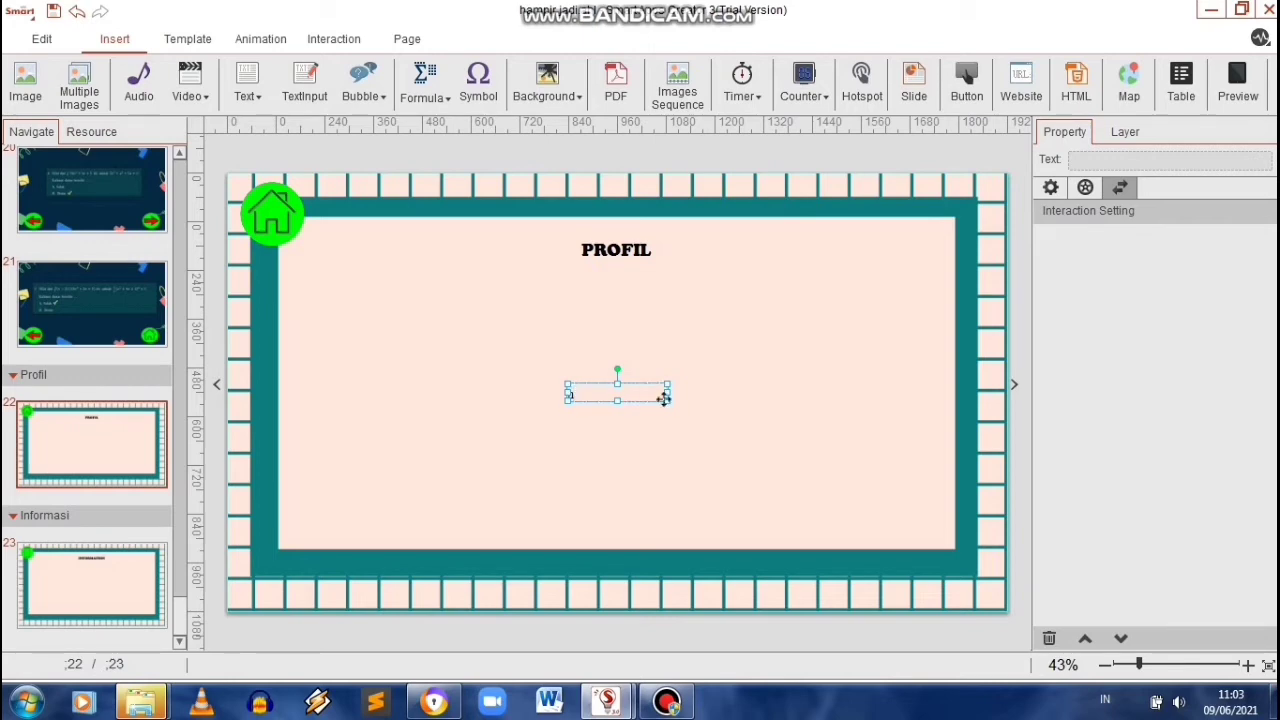
pyautogui.moveTo(664, 399); pyautogui.dragTo(876, 543)
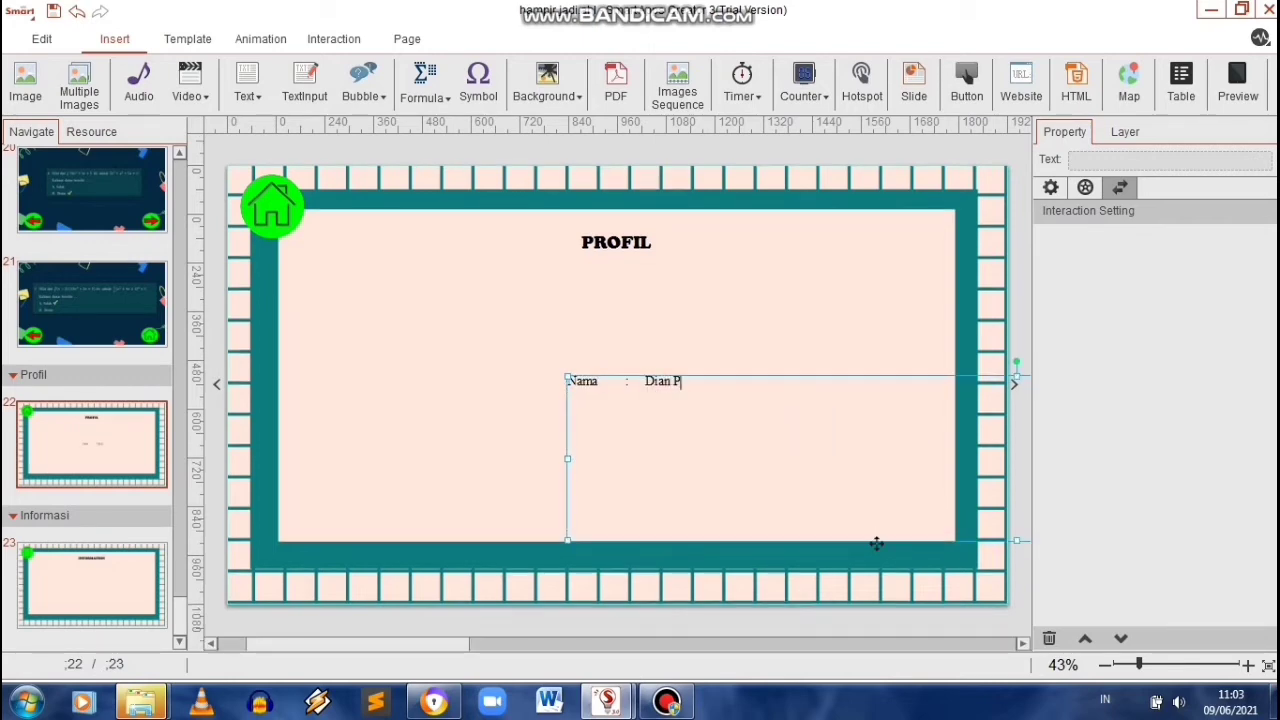
pyautogui.write('utri Rohmah')
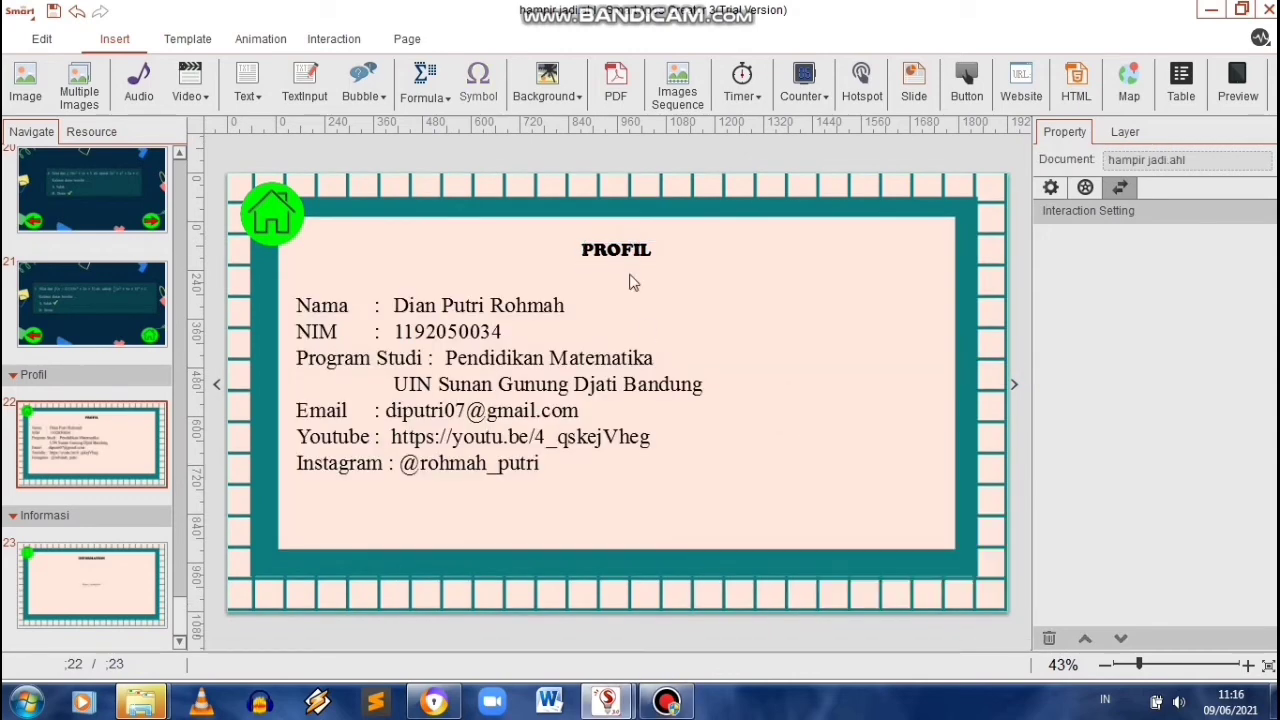
# - Apply the Float In animation to the PROFIL heading
pyautogui.click(640, 252)
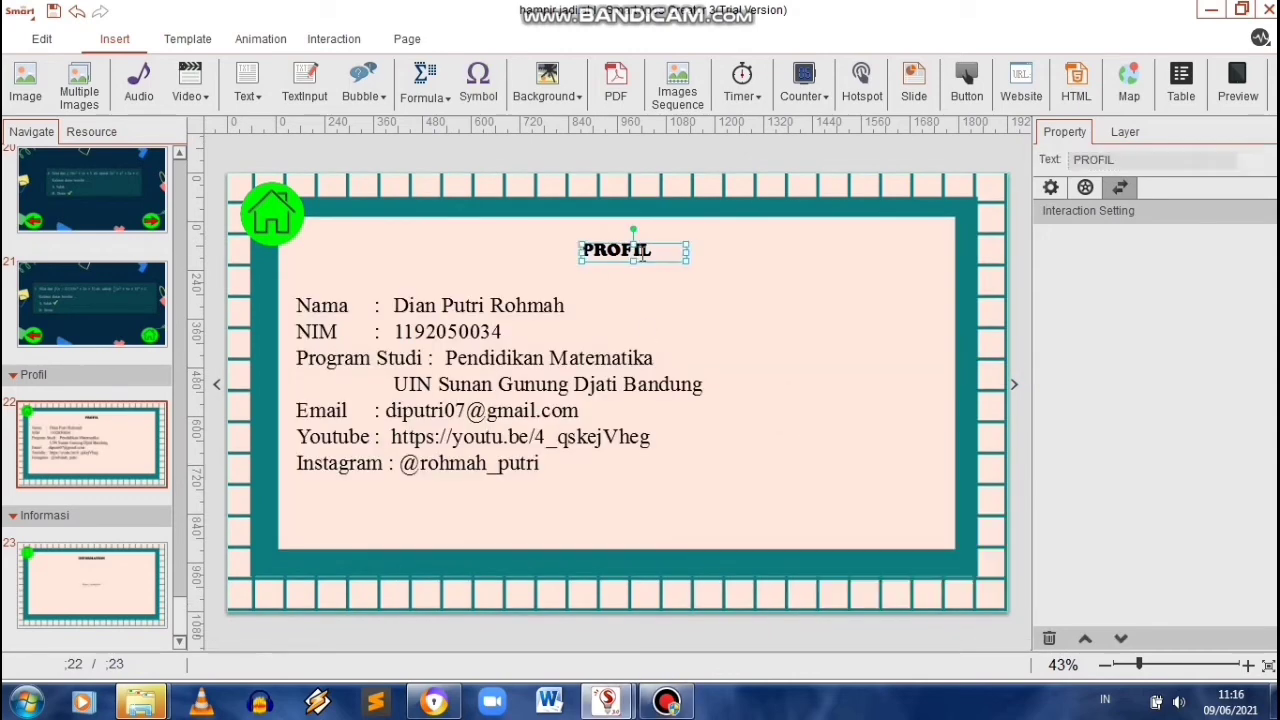
pyautogui.click(252, 37)
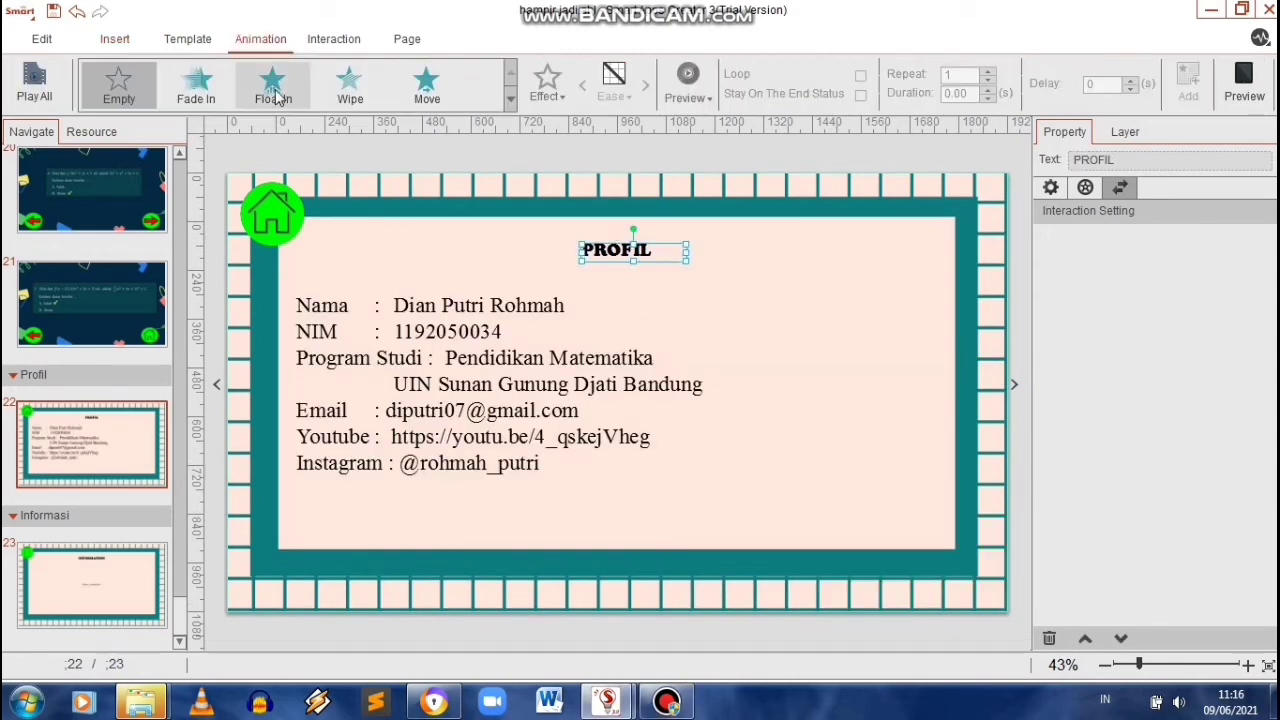
pyautogui.click(1085, 188)
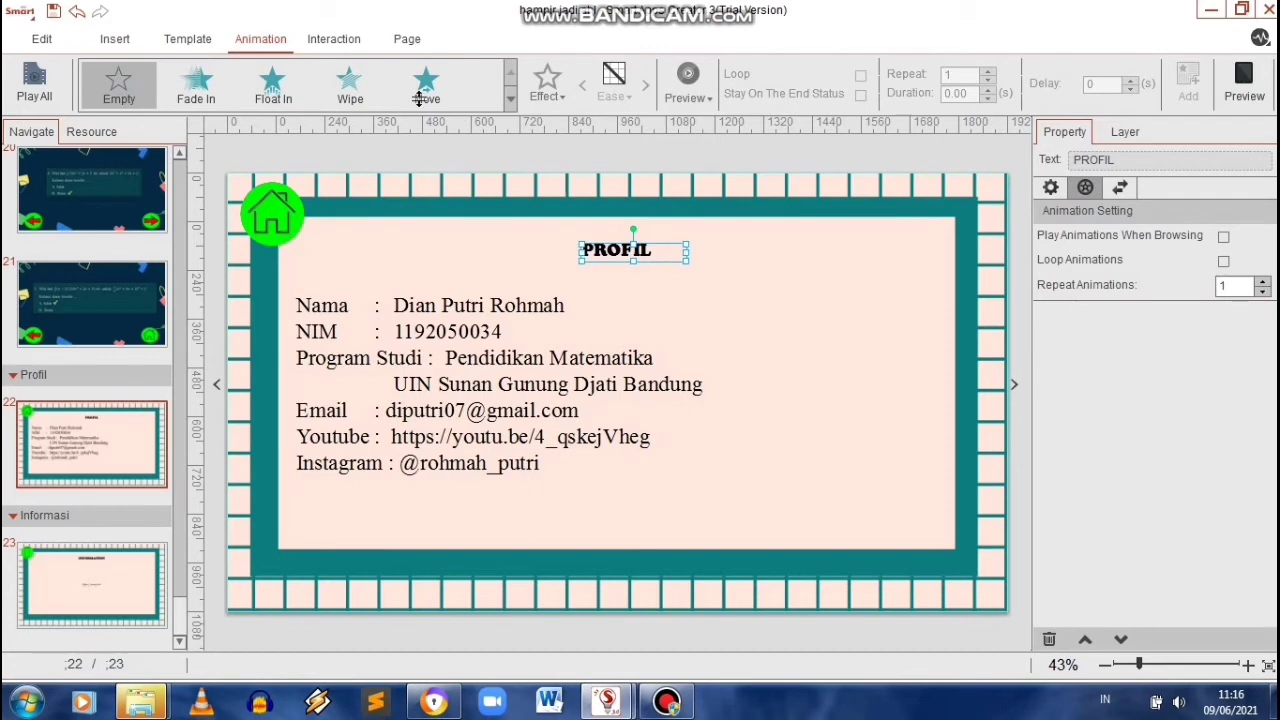
pyautogui.click(272, 85)
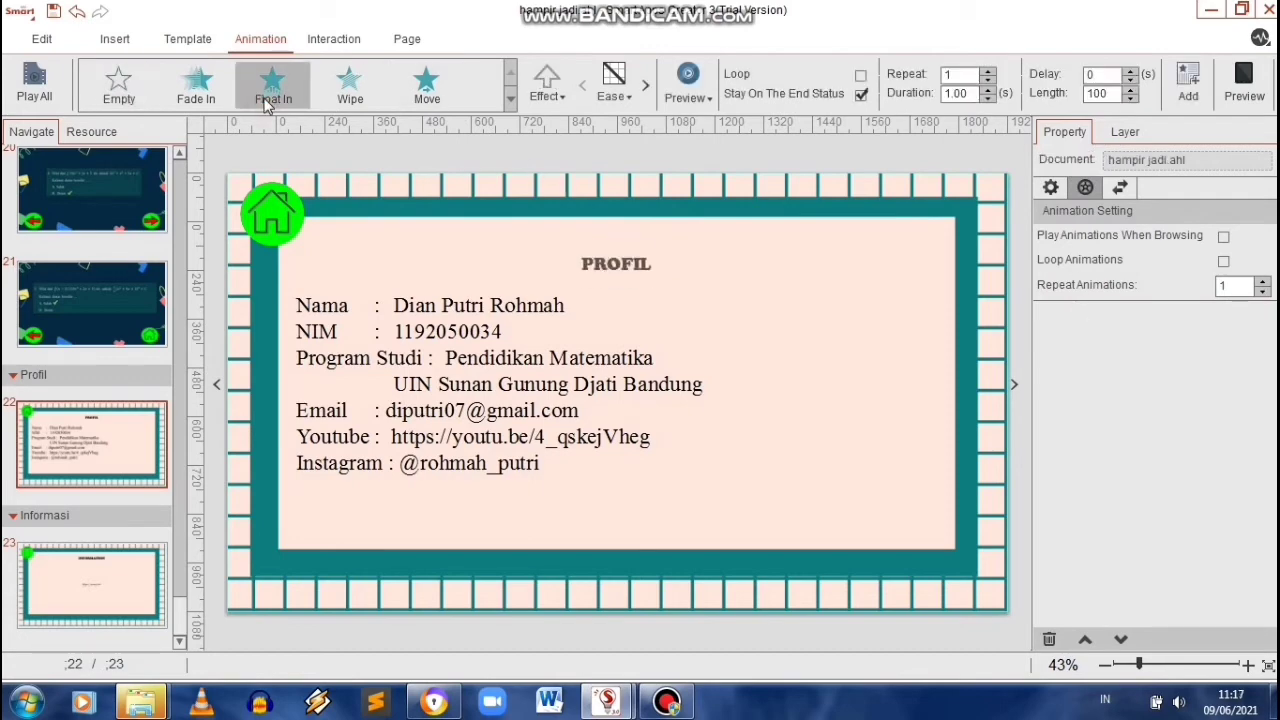
pyautogui.click(511, 101)
pyautogui.click(510, 66)
pyautogui.press('Escape')
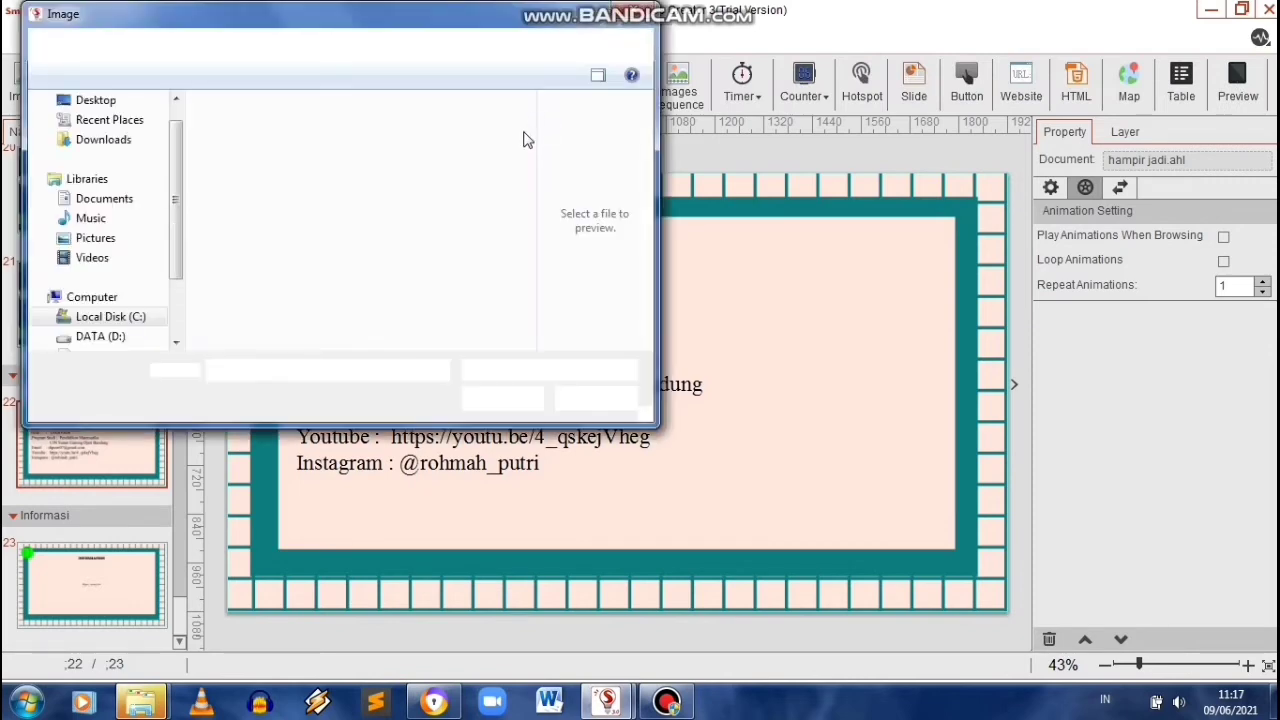
# - Insert the portrait photo from the Integral-Learning App folder on the Profil page, shrink it, and place it to the right of the profile text
pyautogui.scroll(-5, 527, 180)
pyautogui.scroll(-5, 527, 180)
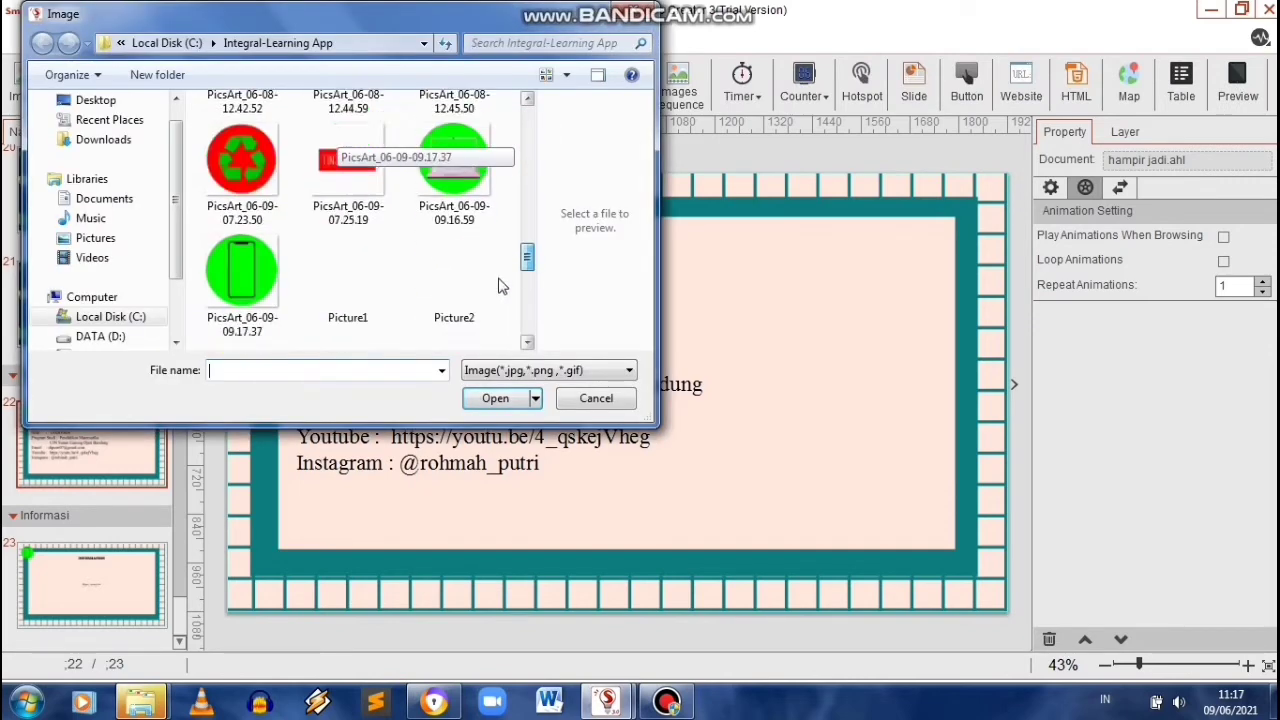
pyautogui.scroll(10, 277, 195)
pyautogui.click(275, 192)
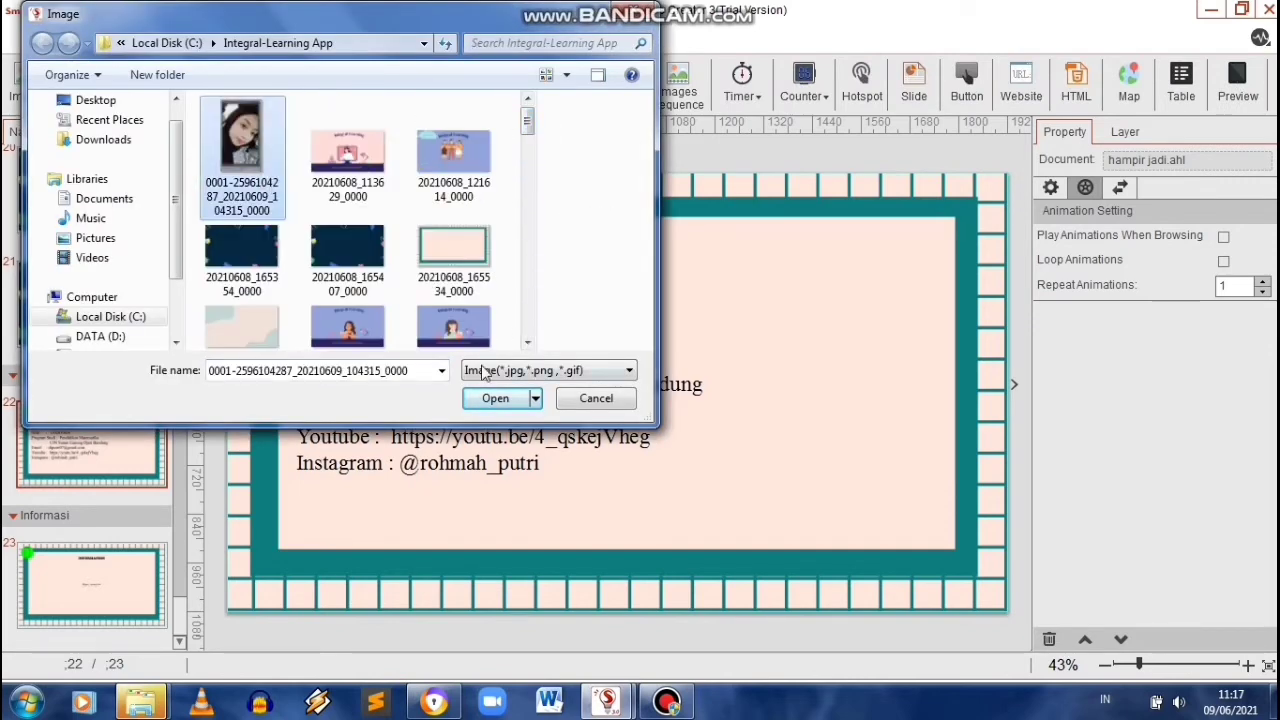
pyautogui.click(495, 398)
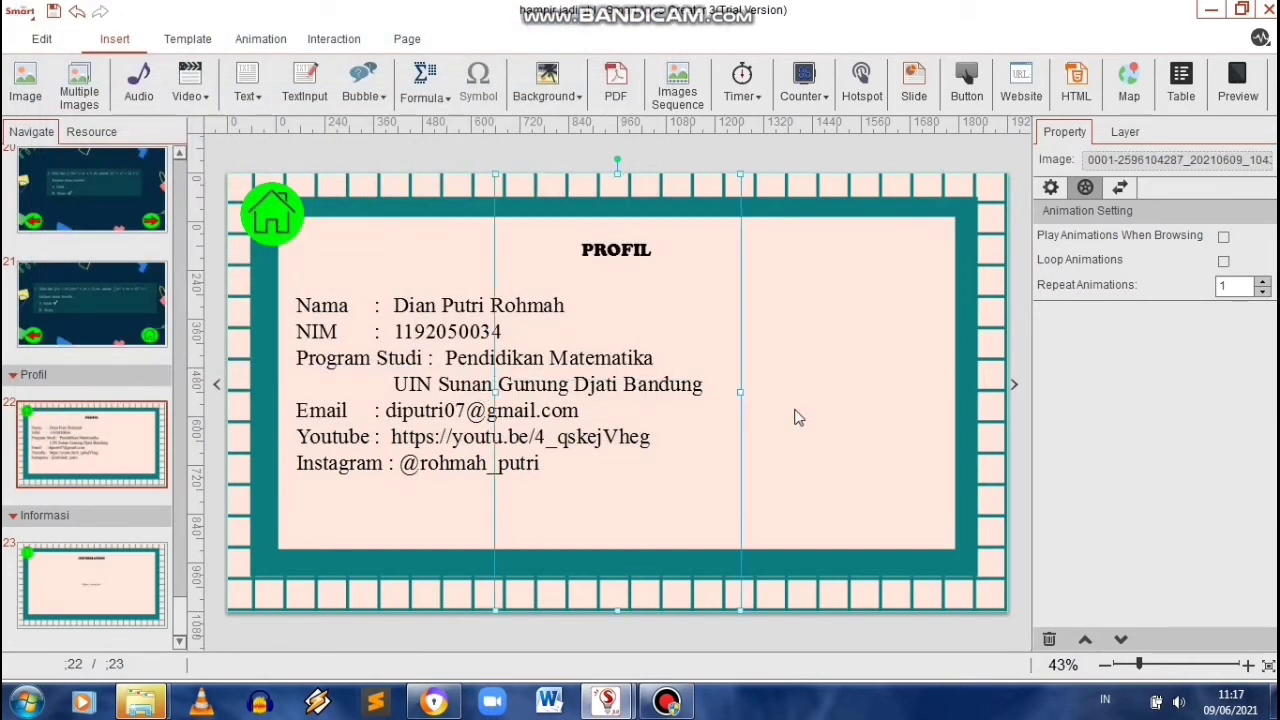
pyautogui.moveTo(737, 175); pyautogui.dragTo(702, 236)
pyautogui.moveTo(640, 476); pyautogui.dragTo(890, 455)
pyautogui.moveTo(940, 552); pyautogui.dragTo(936, 545)
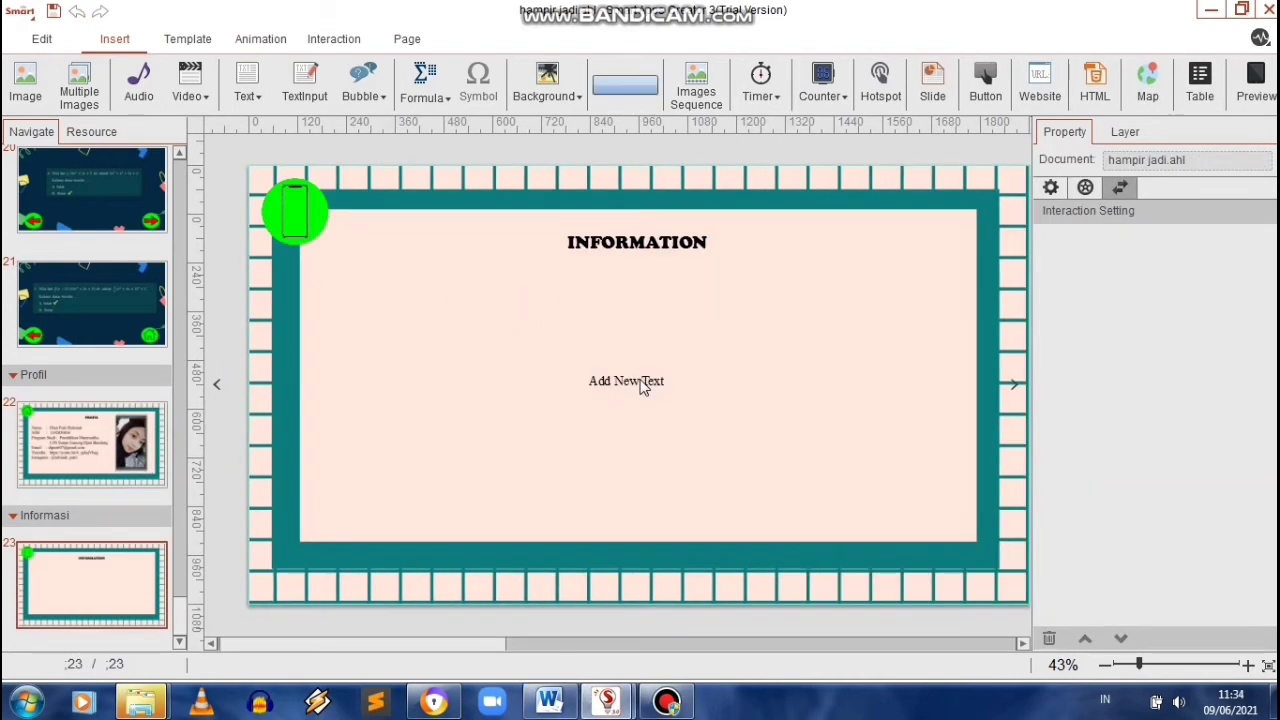
# - Paste the list of material and image sources into the text box on the Information page and position it below the INFORMATION heading
pyautogui.click(646, 383)
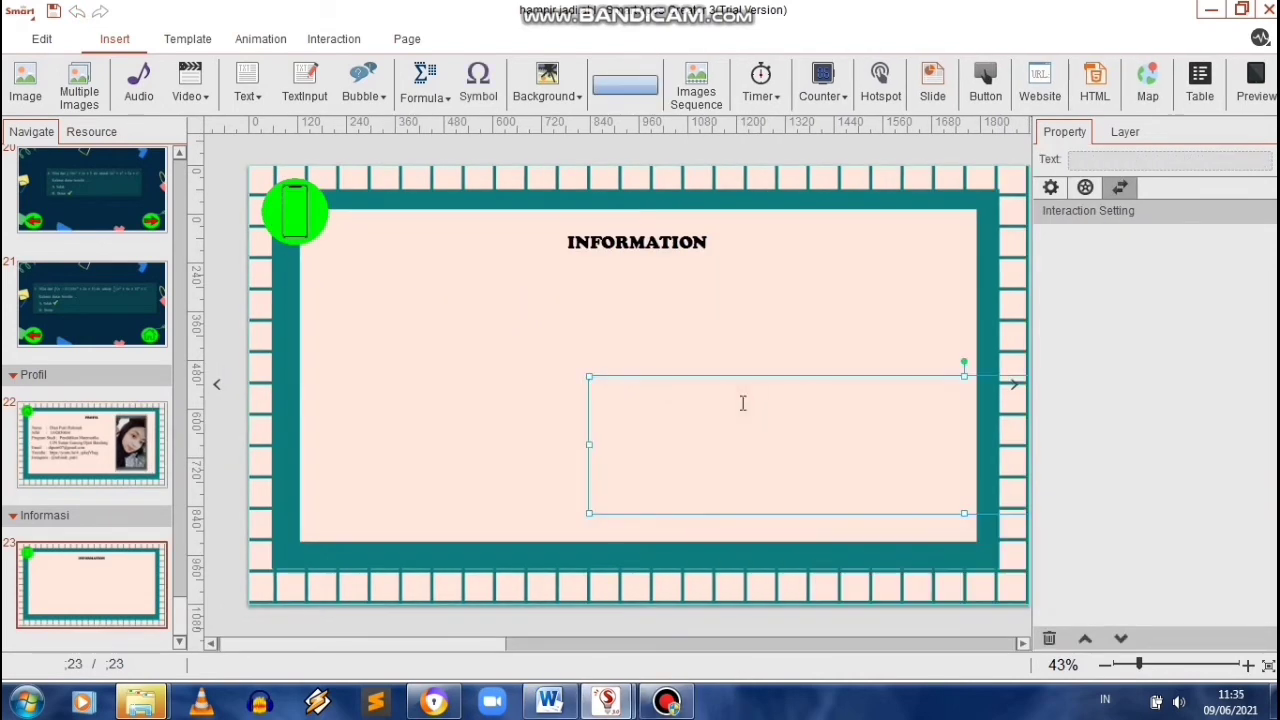
pyautogui.hotkey('ctrl', 'v')
pyautogui.moveTo(726, 383); pyautogui.dragTo(458, 324)
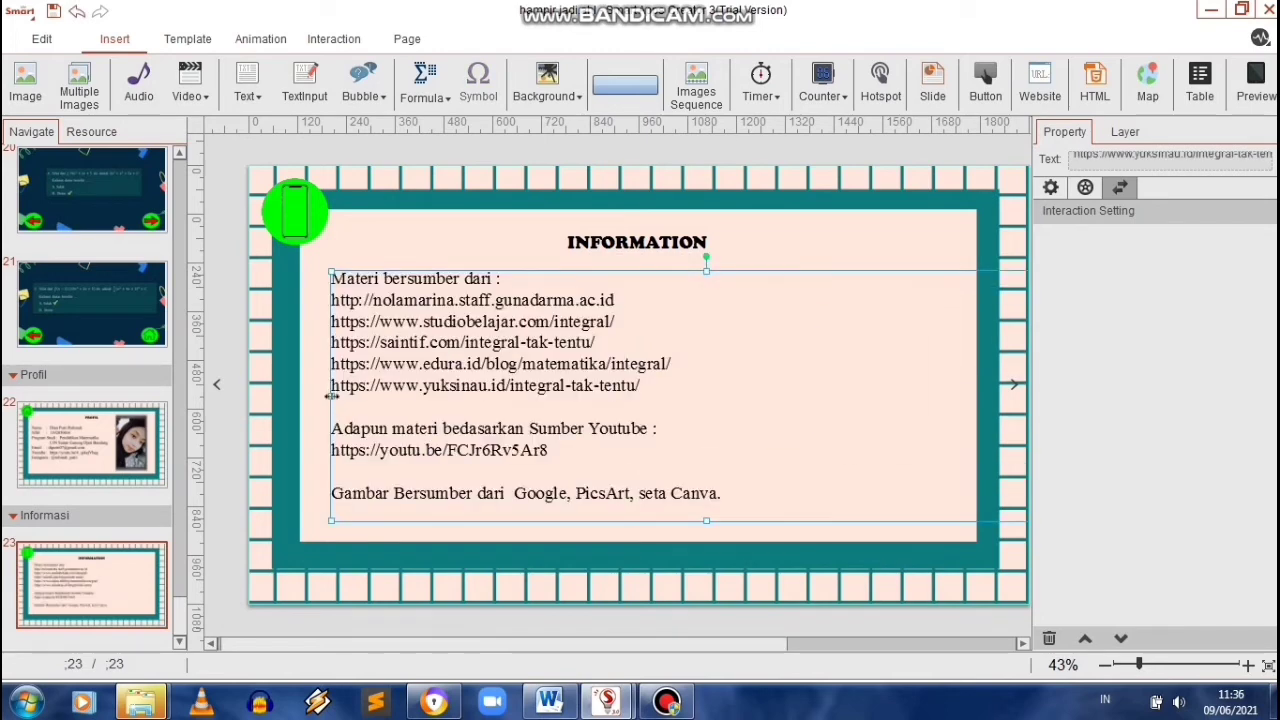
pyautogui.moveTo(331, 396); pyautogui.dragTo(594, 396)
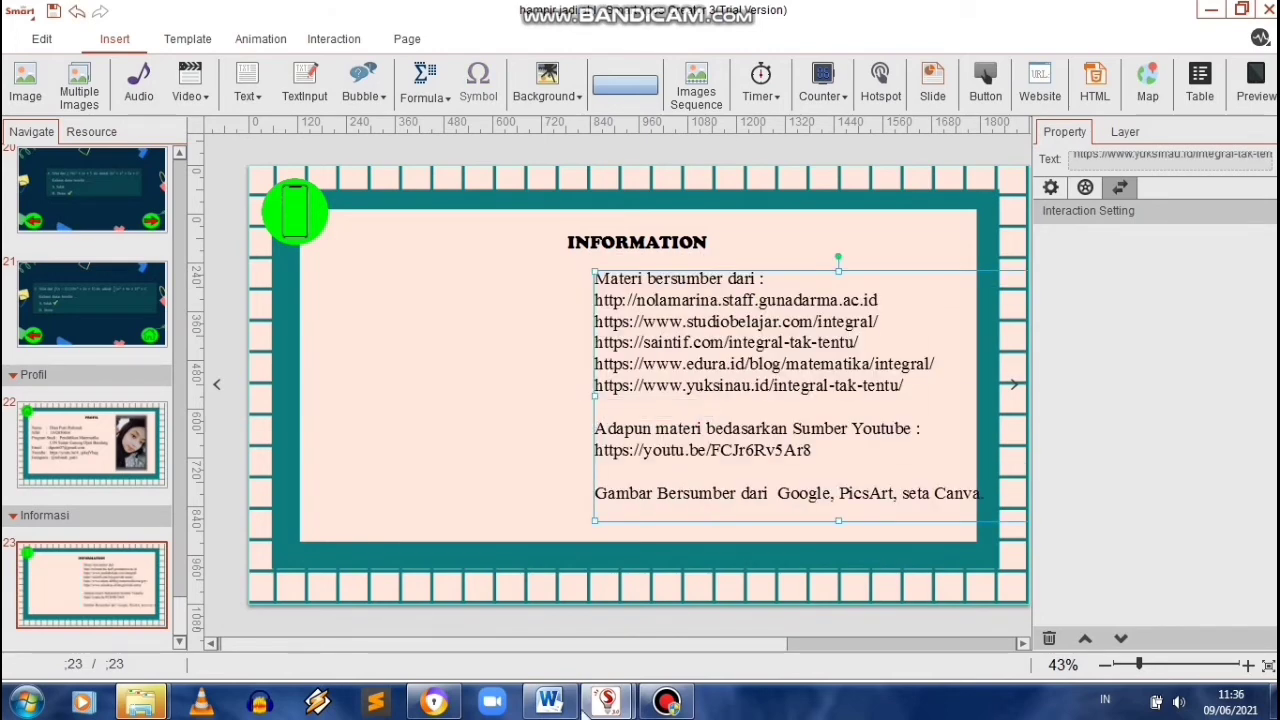
pyautogui.click(666, 702)
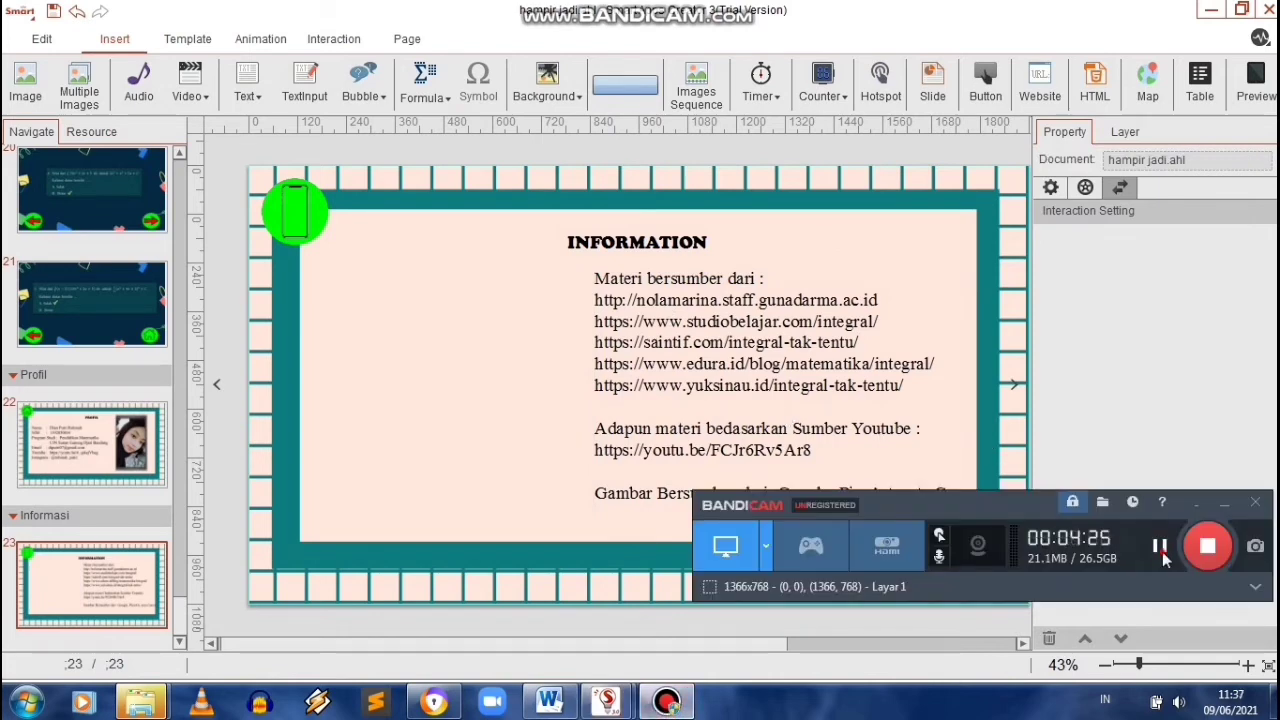
pyautogui.click(1160, 546)
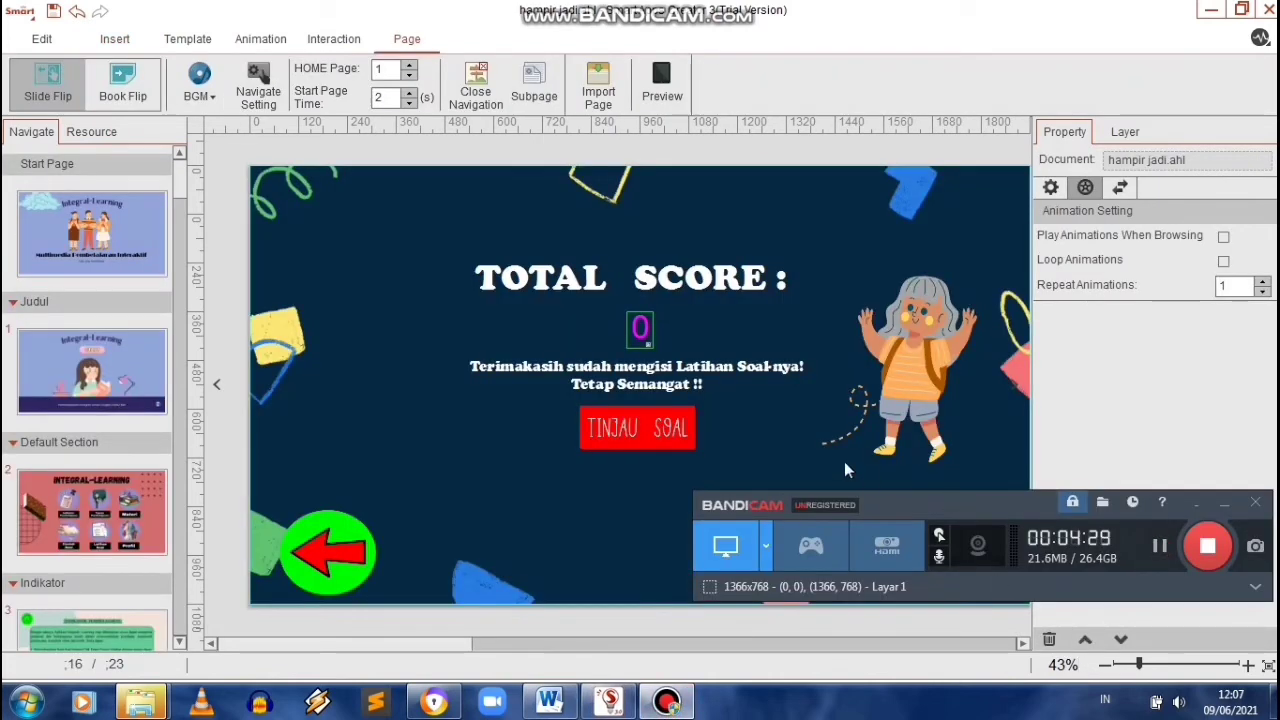
pyautogui.click(845, 467)
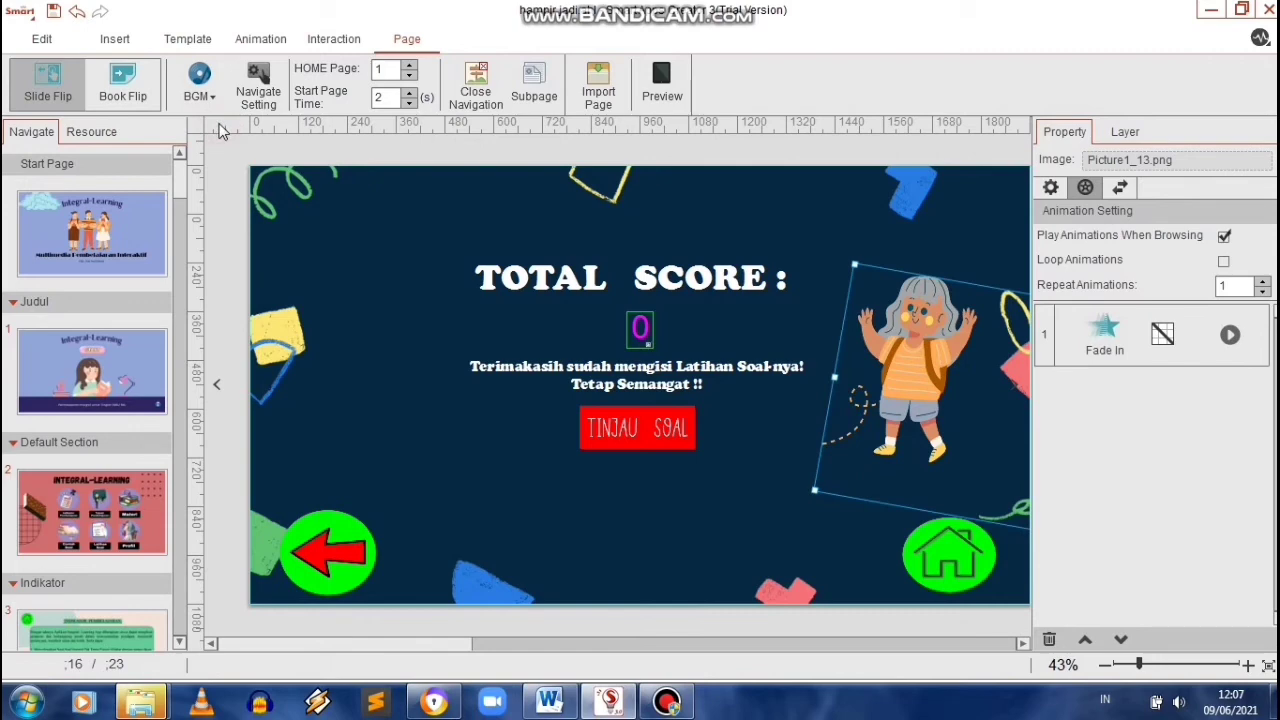
# - Add the AUD-20210602 MP3 file from the Integral-Learning App folder as background audio
pyautogui.click(408, 134)
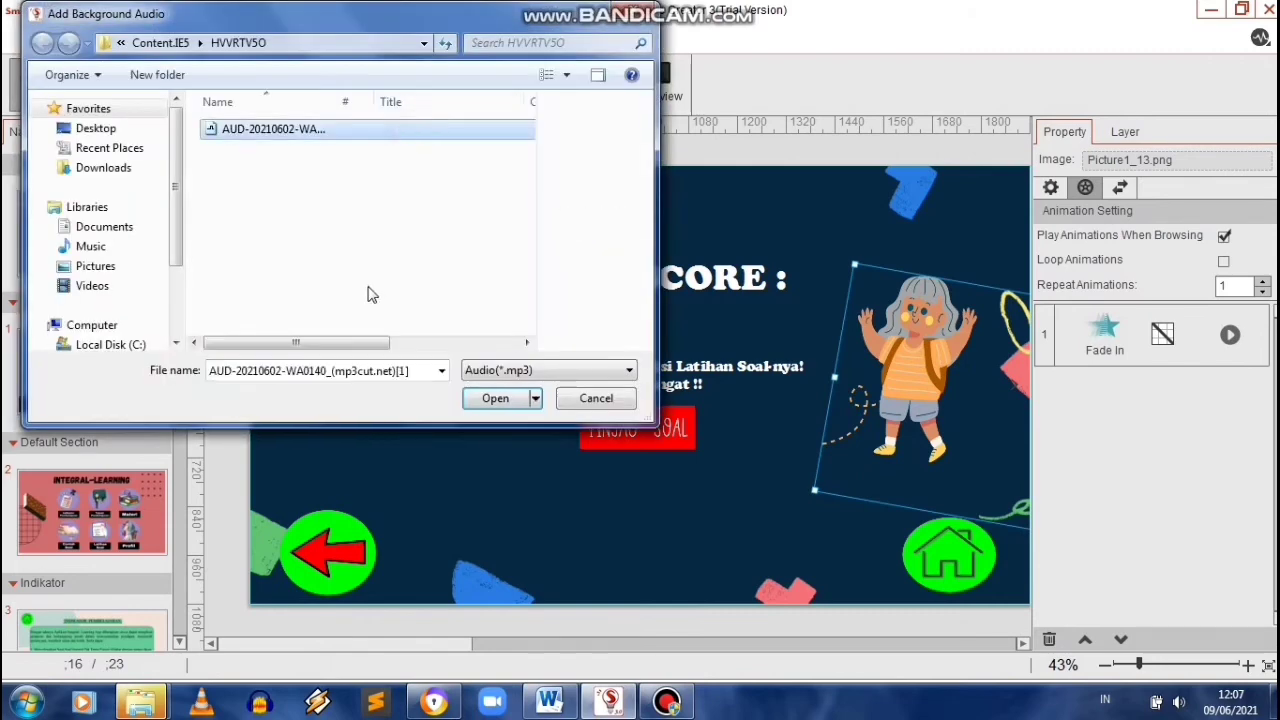
pyautogui.click(137, 348)
pyautogui.doubleClick(314, 166)
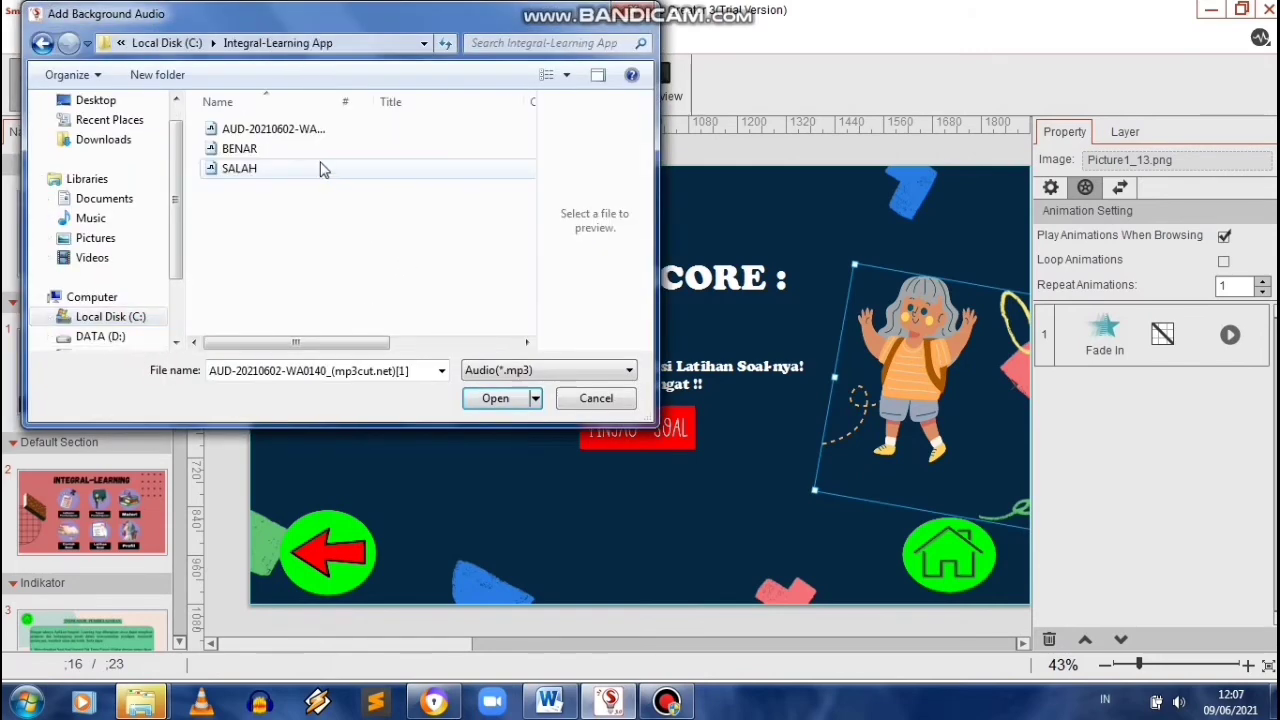
pyautogui.click(322, 130)
pyautogui.click(500, 400)
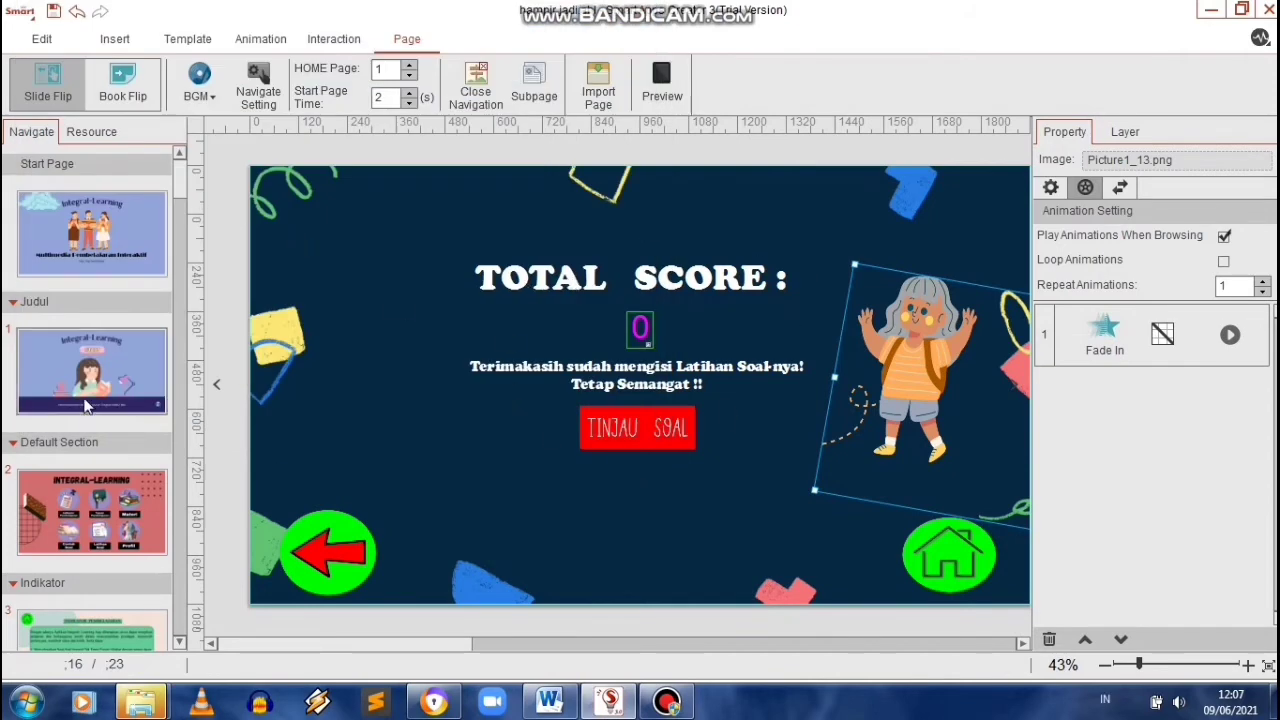
# - Insert the plain and crossed-out treble clef images from the Integral-Learning App folder on the Judul page
pyautogui.click(163, 408)
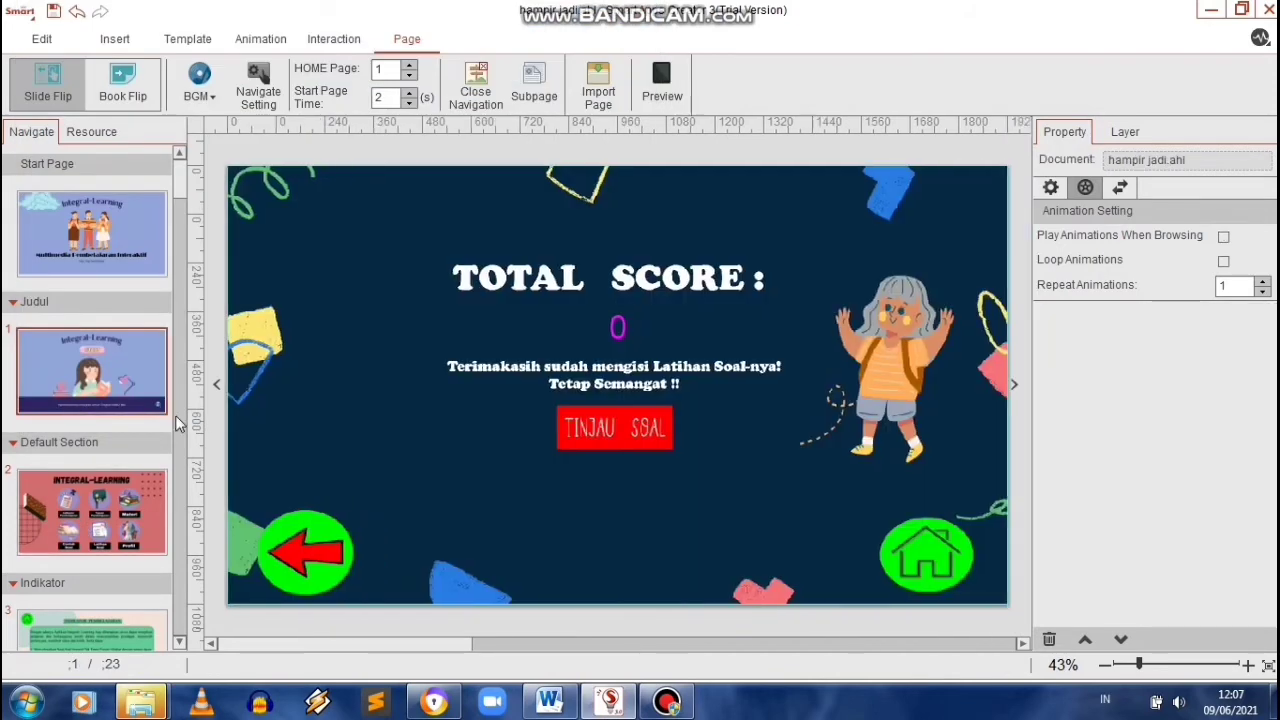
pyautogui.click(129, 378)
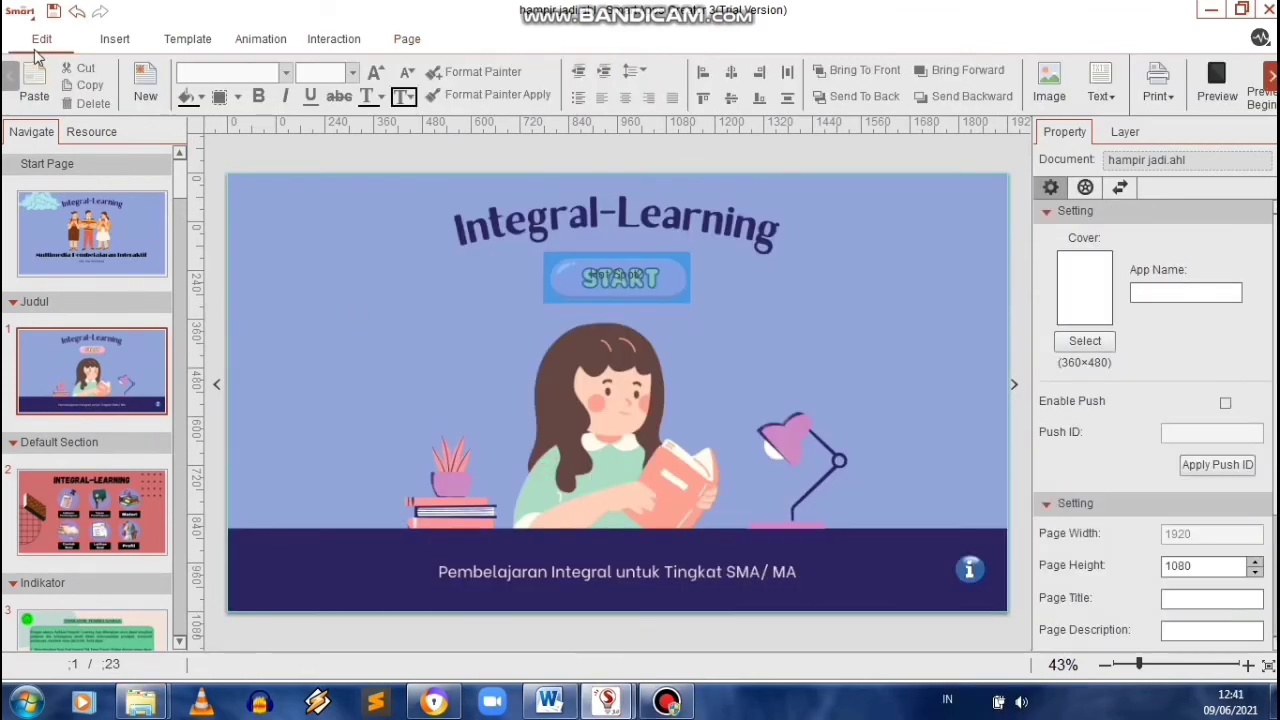
pyautogui.click(114, 38)
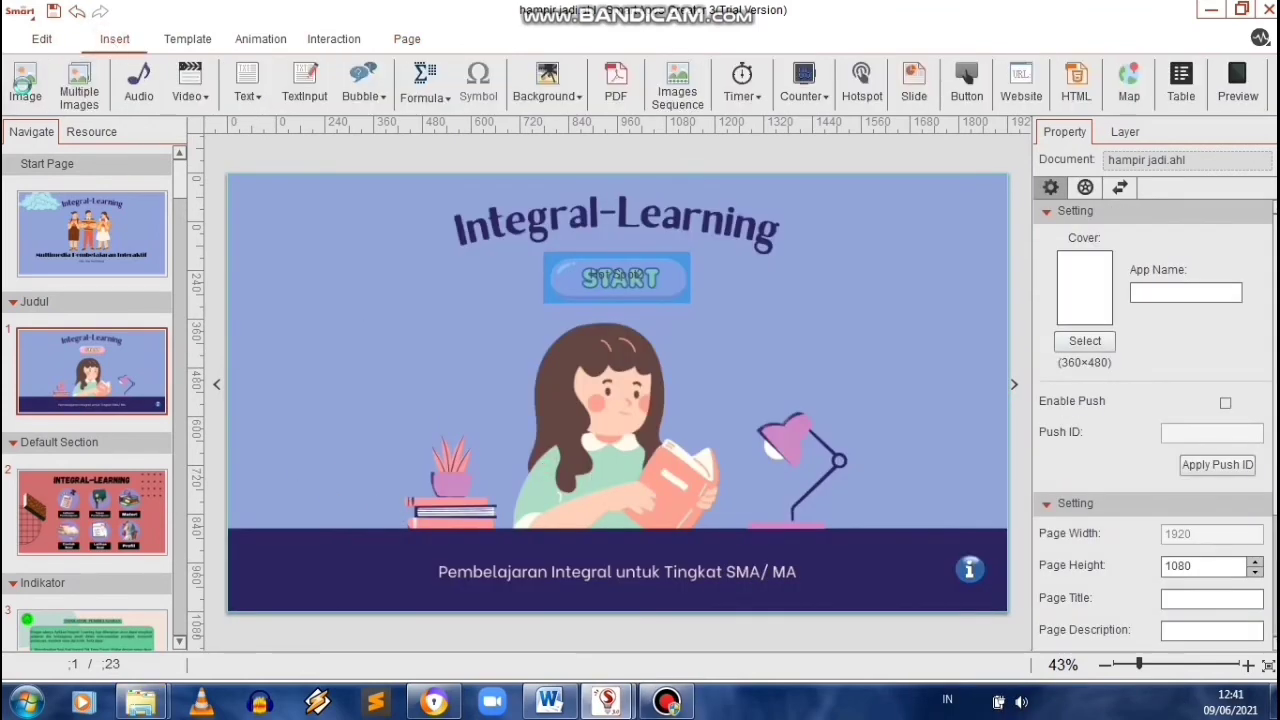
pyautogui.click(24, 85)
pyautogui.click(110, 344)
pyautogui.doubleClick(265, 166)
pyautogui.scroll(-5, 513, 247)
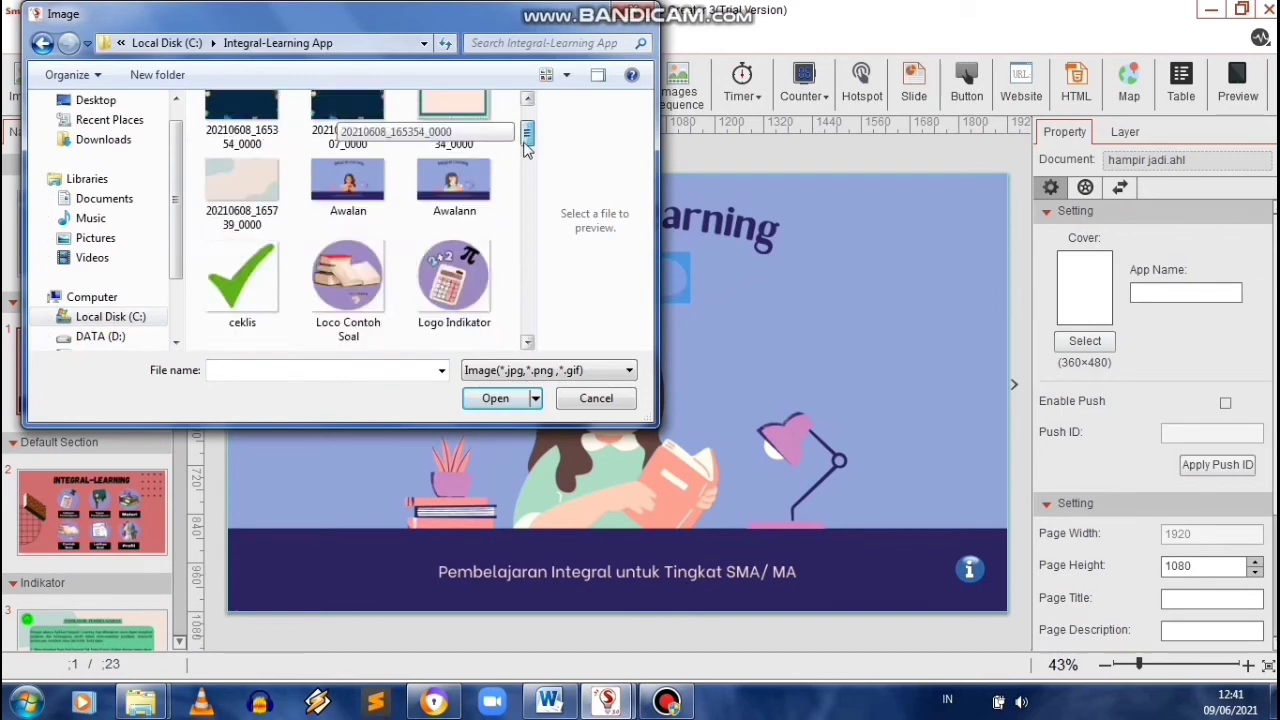
pyautogui.scroll(-3, 513, 247)
pyautogui.scroll(2, 512, 246)
pyautogui.scroll(-2, 511, 246)
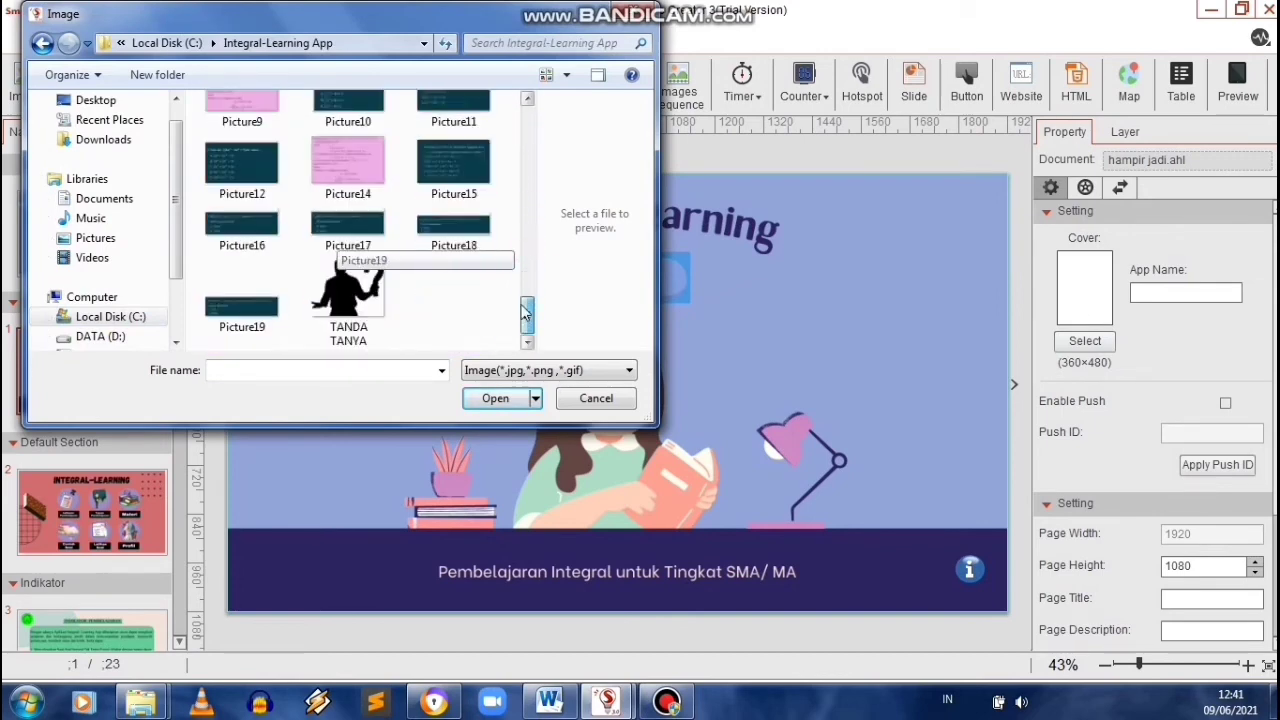
pyautogui.scroll(2, 510, 245)
pyautogui.click(454, 210)
pyautogui.keyDown('ctrl'); pyautogui.click(242, 318); pyautogui.keyUp('ctrl')
pyautogui.scroll(-1, 242, 318)
pyautogui.click(495, 398)
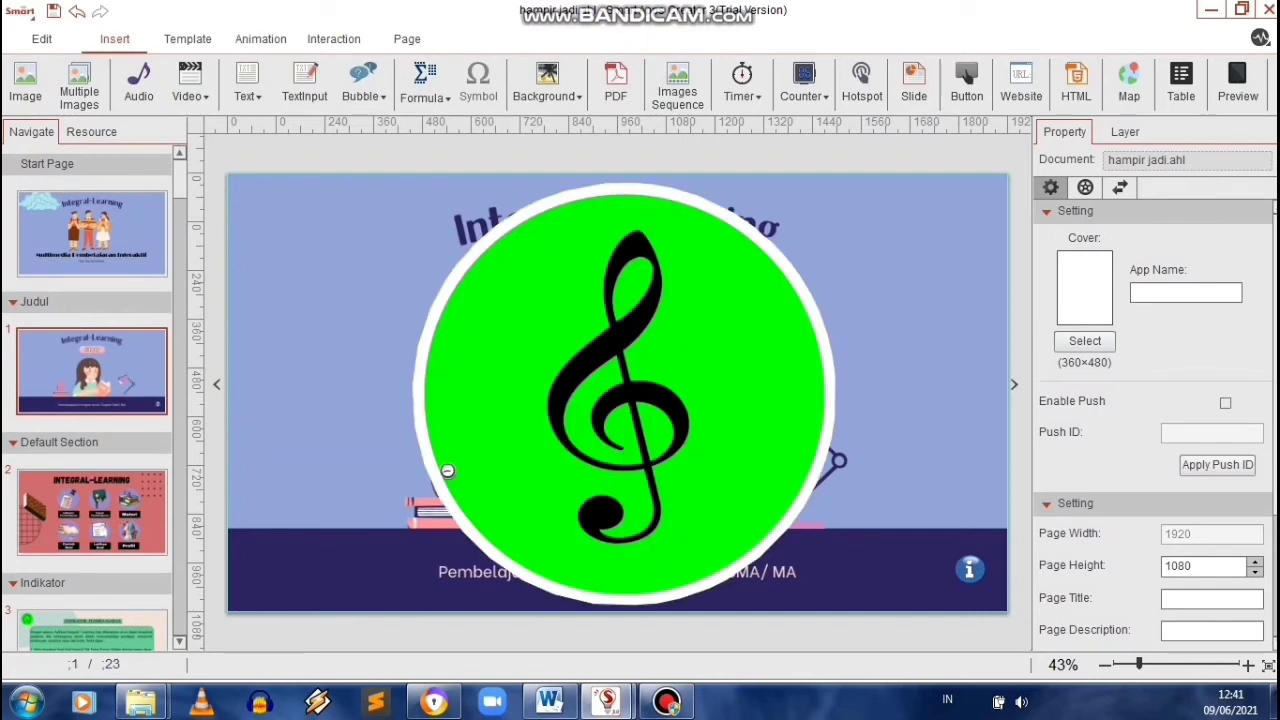
# - Shrink the crossed-out clef to about 223 px and the plain clef to about 242 px, placing both near the page's lower-left corner
pyautogui.moveTo(833, 173); pyautogui.dragTo(315, 458)
pyautogui.click(699, 314)
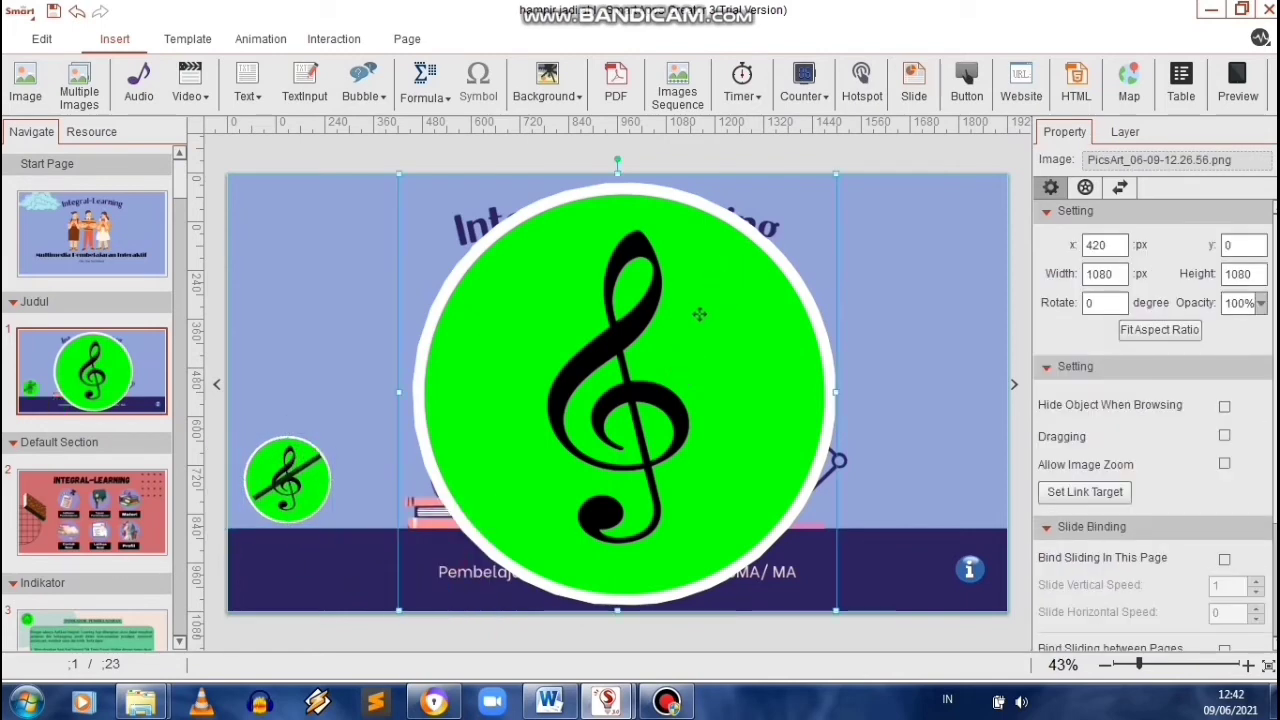
pyautogui.moveTo(835, 174); pyautogui.dragTo(502, 506)
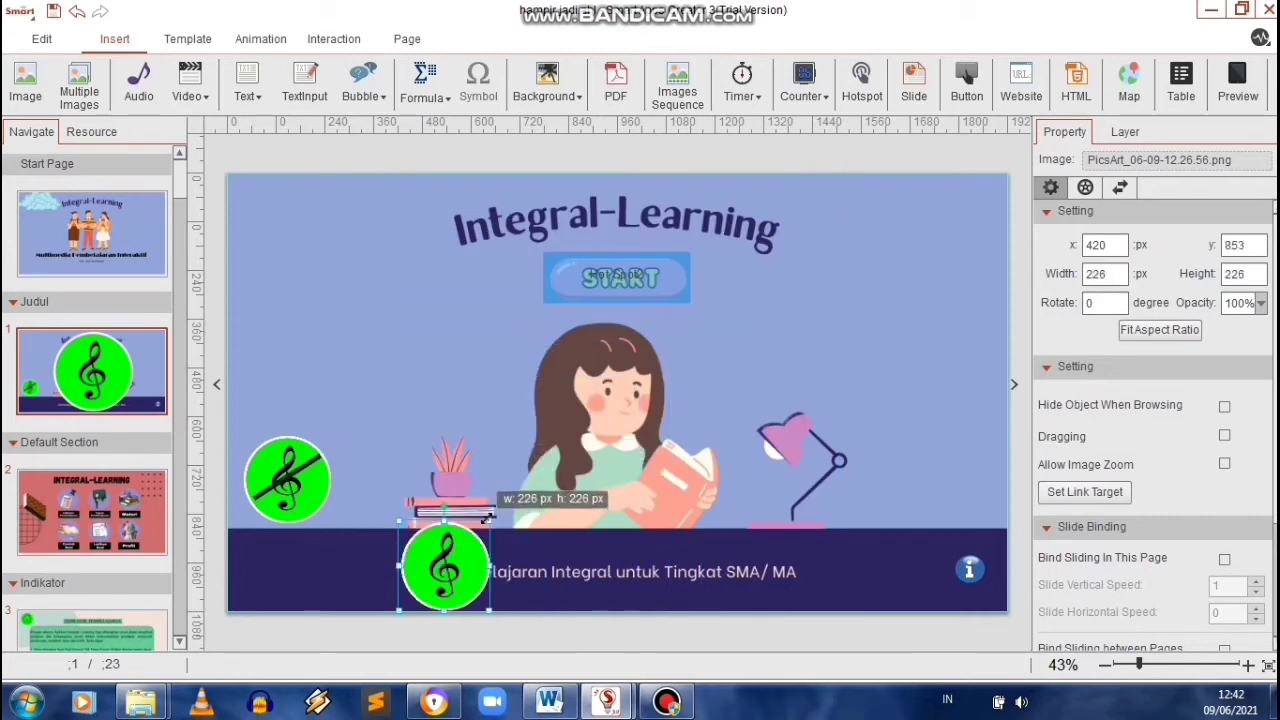
pyautogui.moveTo(455, 552); pyautogui.dragTo(354, 549)
pyautogui.moveTo(402, 506); pyautogui.dragTo(397, 511)
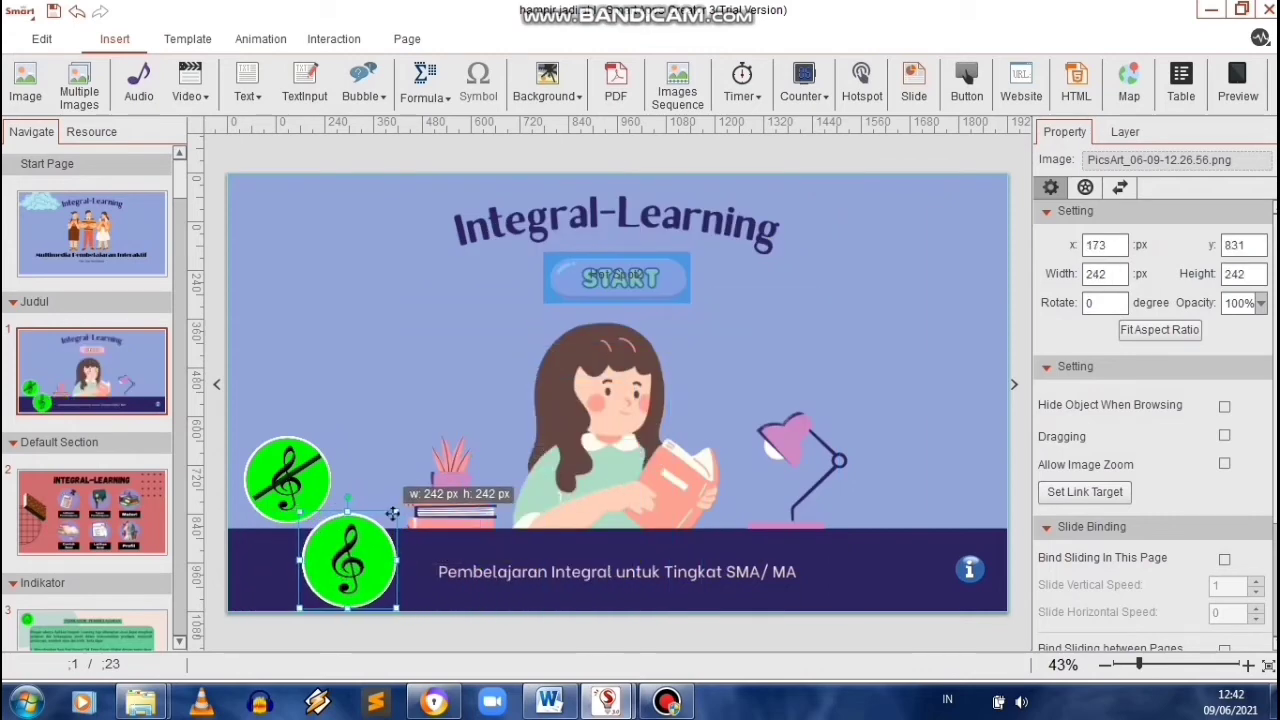
# - Apply the Fade In animation to the crossed-out clef icon
pyautogui.click(280, 455)
pyautogui.click(333, 38)
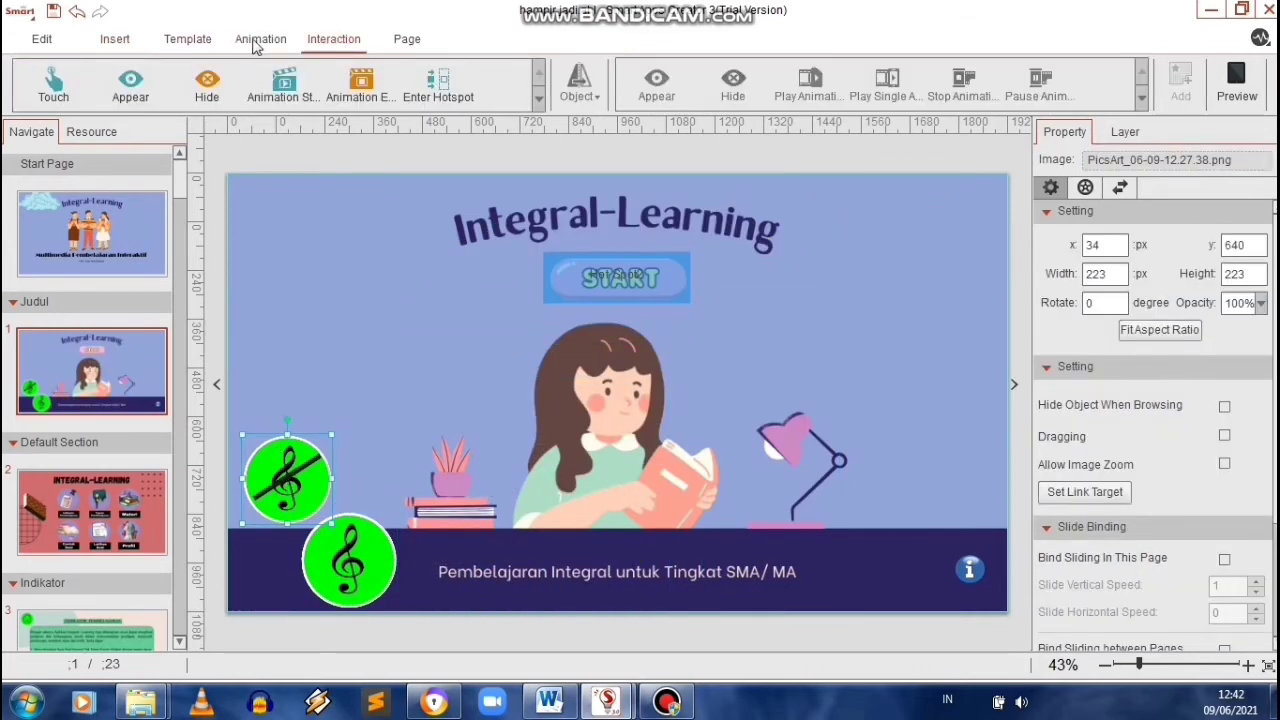
pyautogui.click(260, 38)
pyautogui.click(196, 80)
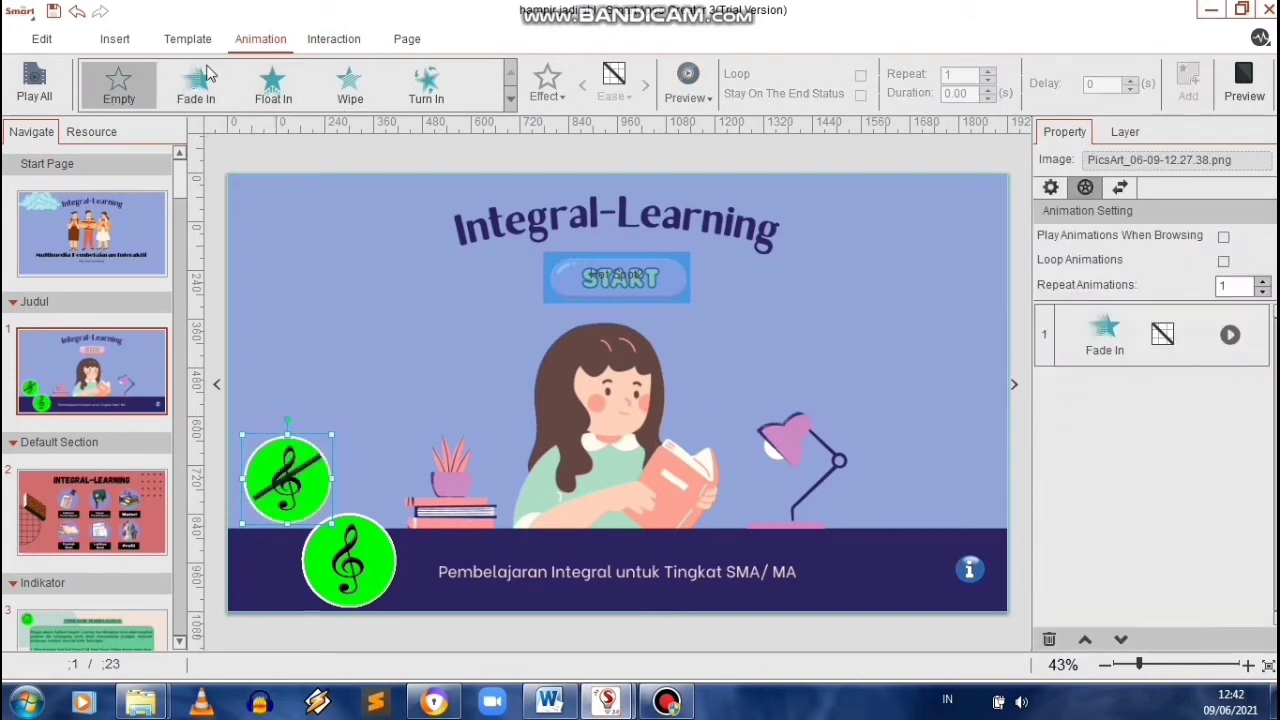
# - Add a touch interaction to the crossed-out clef icon that stops the background music
pyautogui.click(333, 38)
pyautogui.click(580, 82)
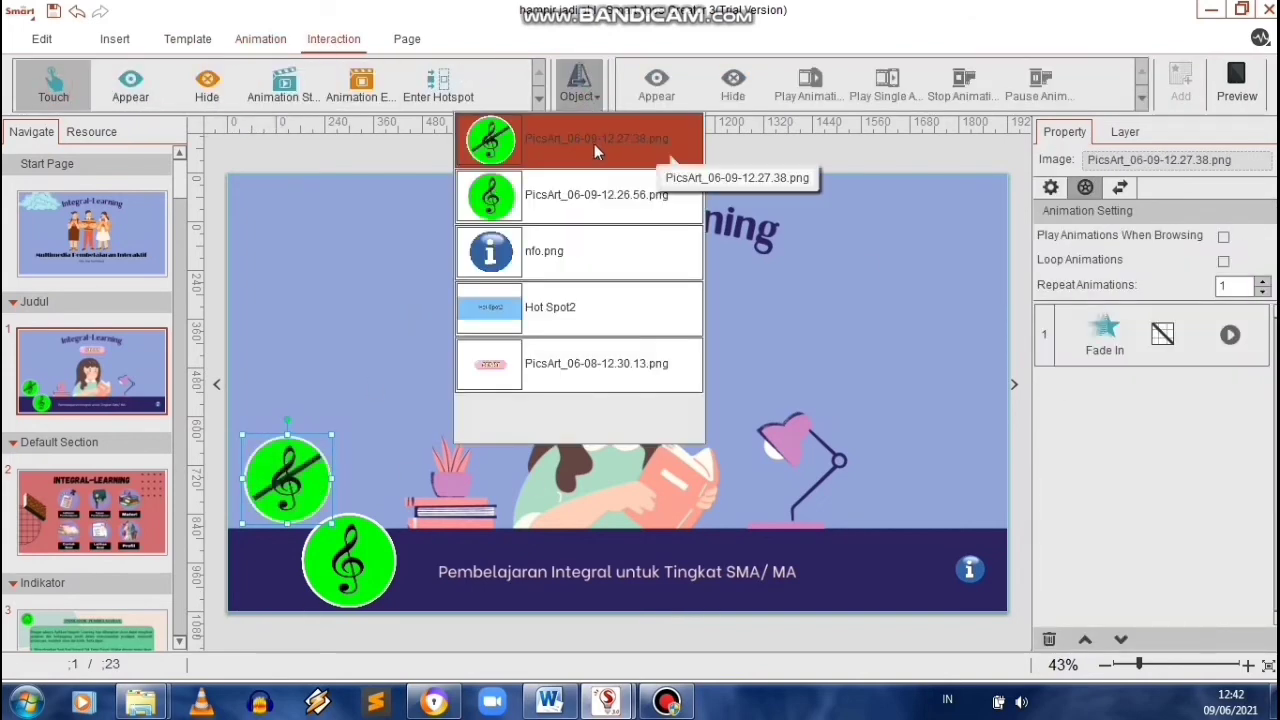
pyautogui.click(594, 144)
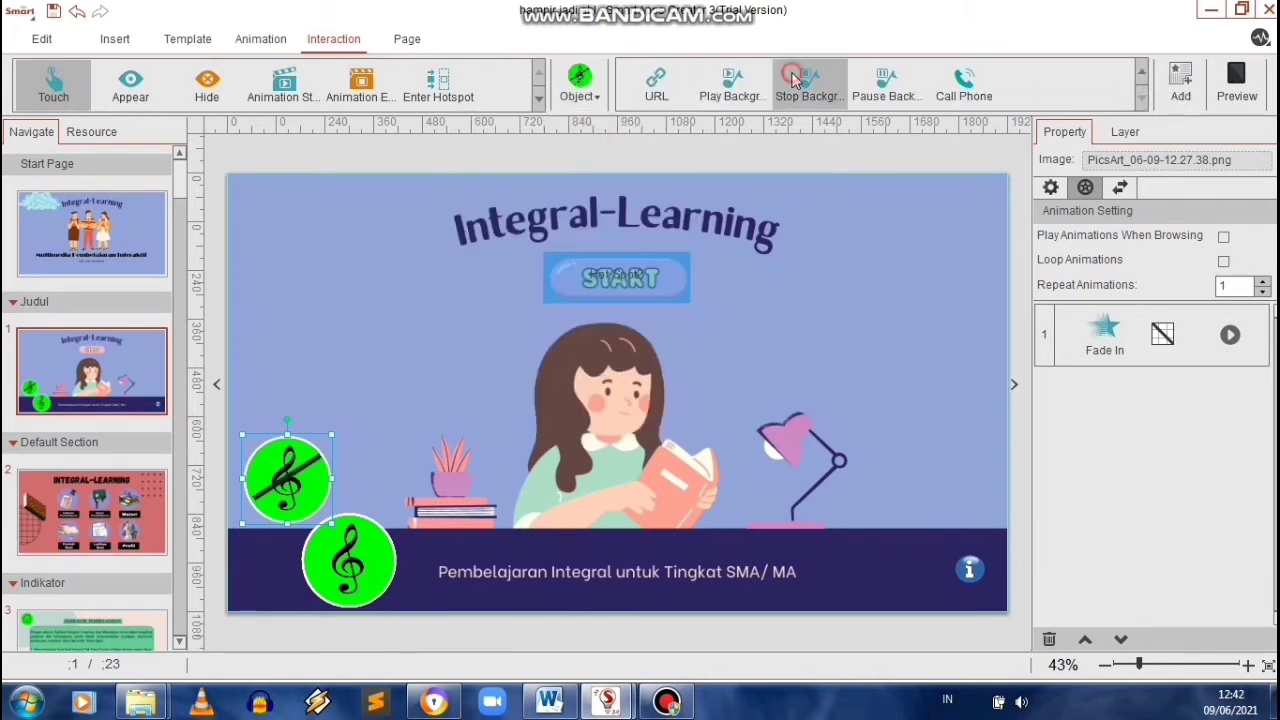
pyautogui.click(793, 80)
# - Add touch interactions to the crossed-out clef icon that hide it and make the plain clef icon appear
pyautogui.click(582, 90)
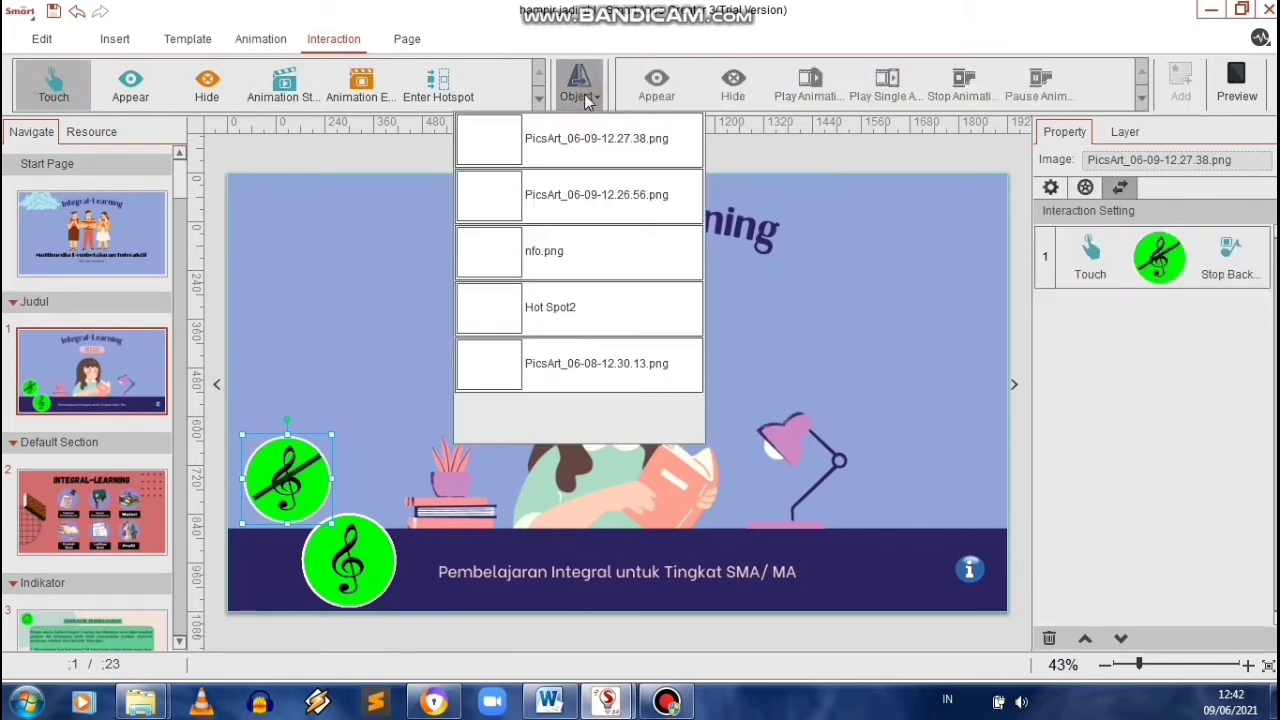
pyautogui.click(583, 129)
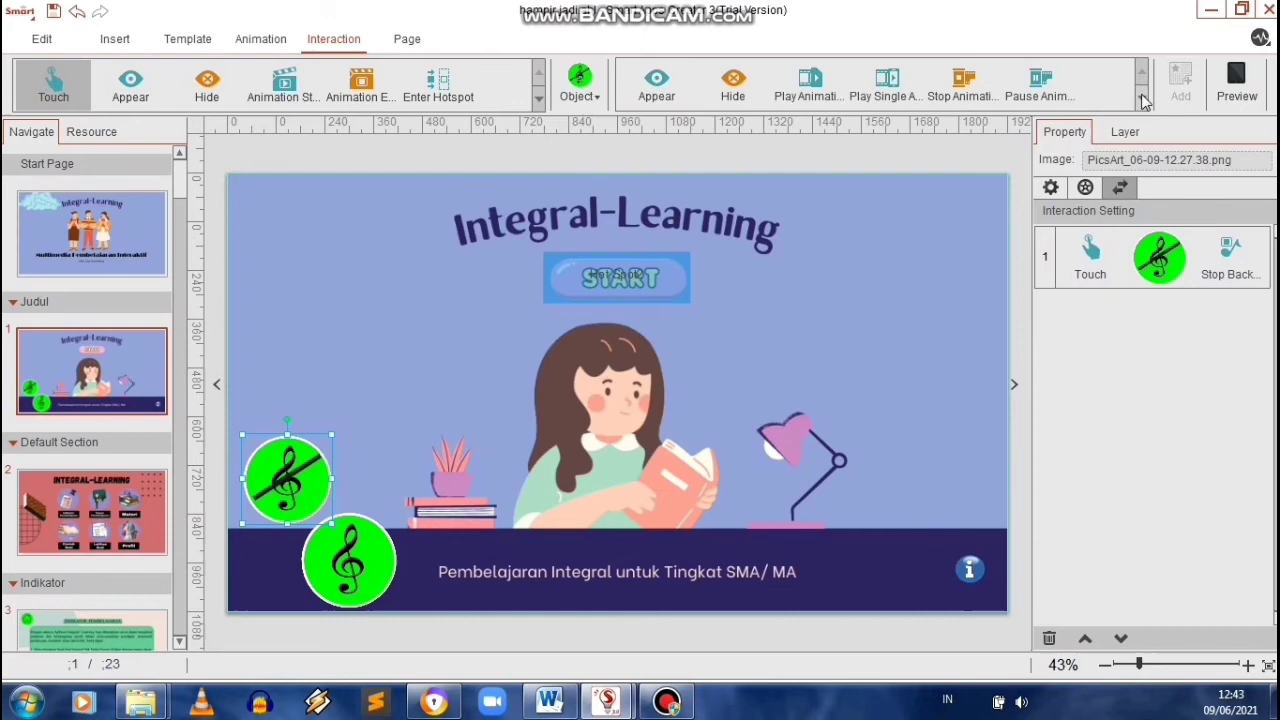
pyautogui.click(735, 88)
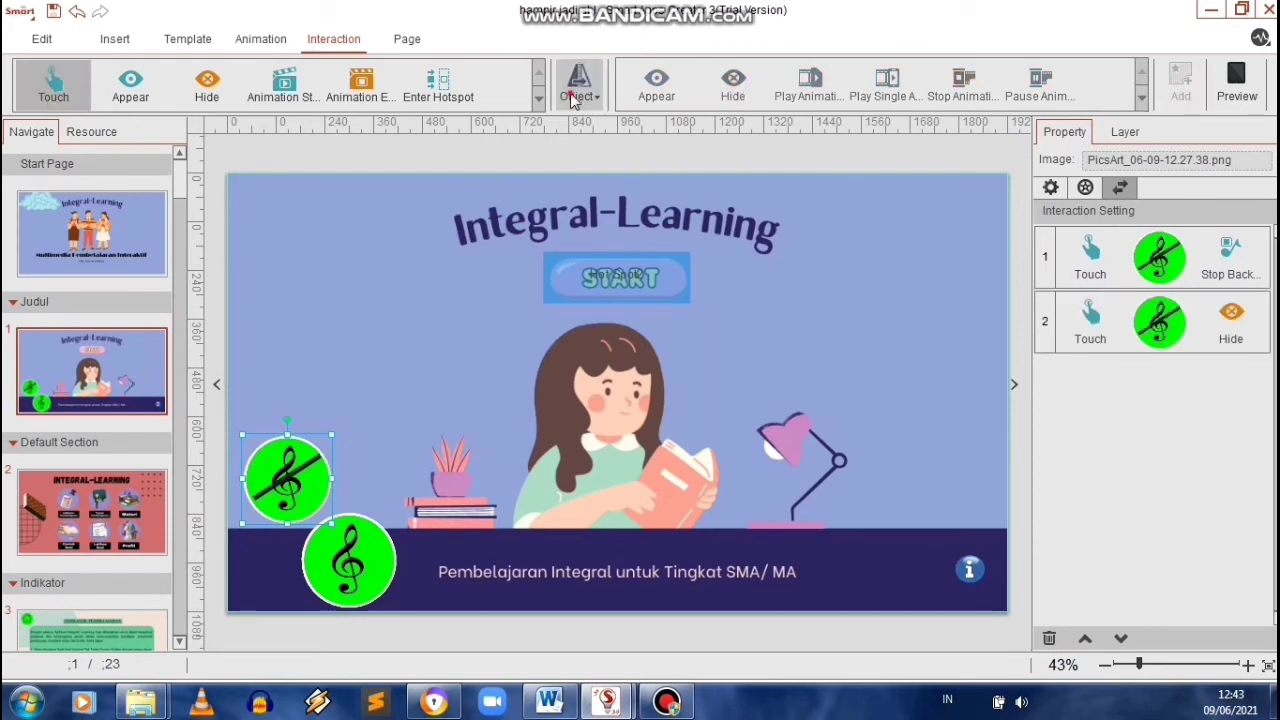
pyautogui.click(575, 95)
pyautogui.click(581, 145)
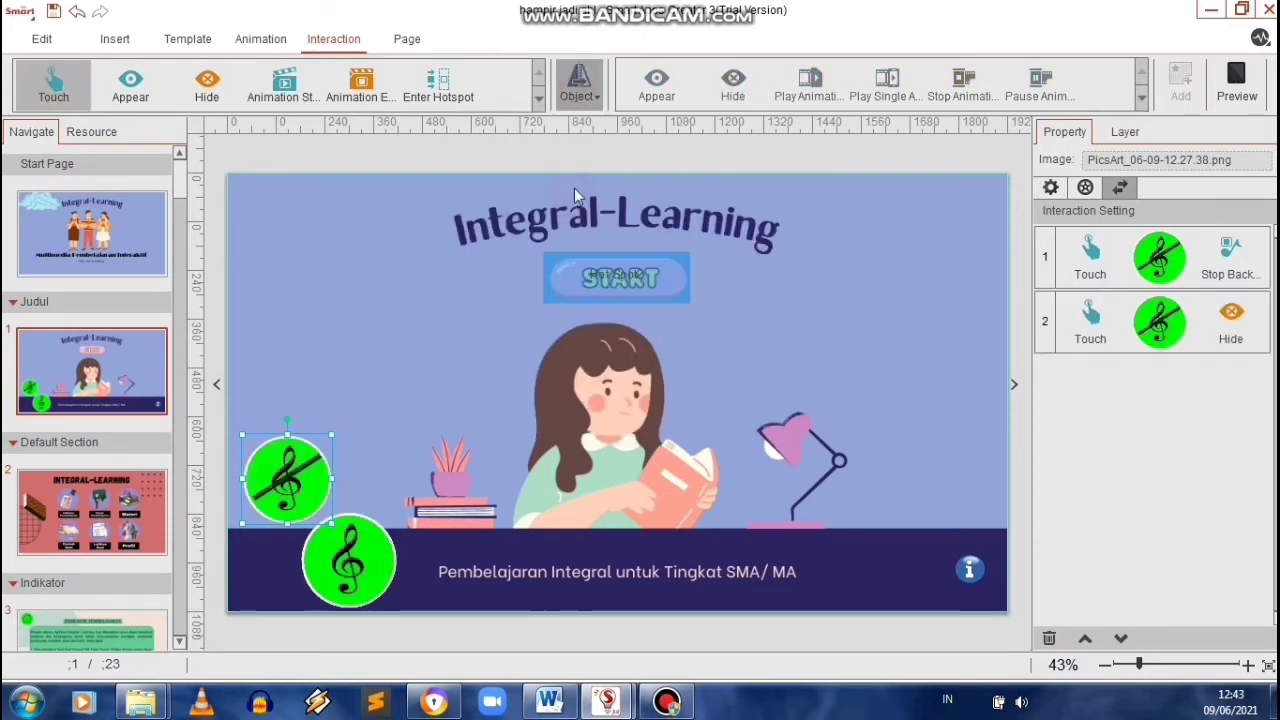
pyautogui.click(657, 90)
pyautogui.click(354, 573)
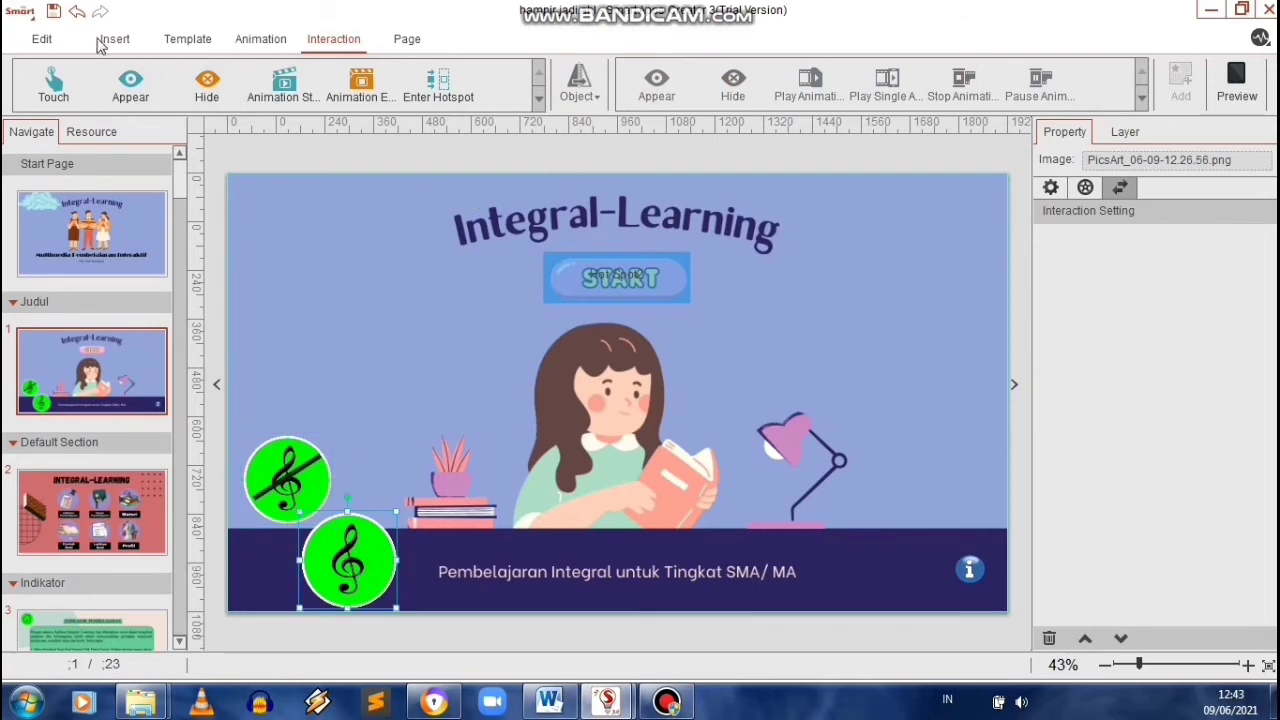